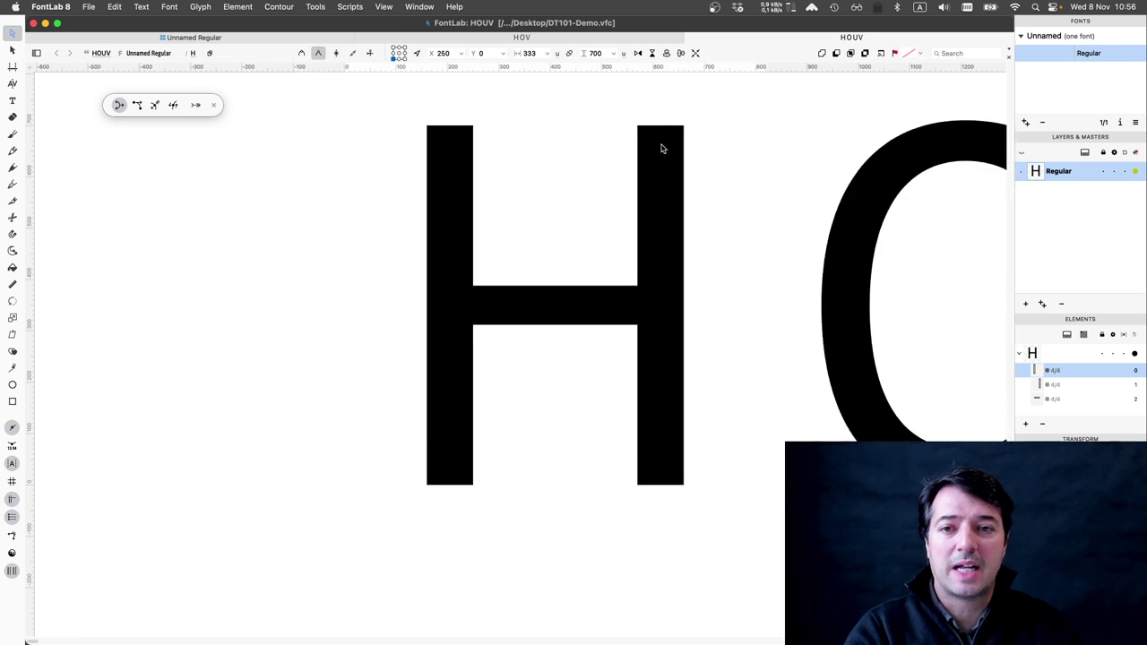
# Open the first H for outline editing and reduce its left sidebearing to 124 units.
pyautogui.doubleClick(663, 148)
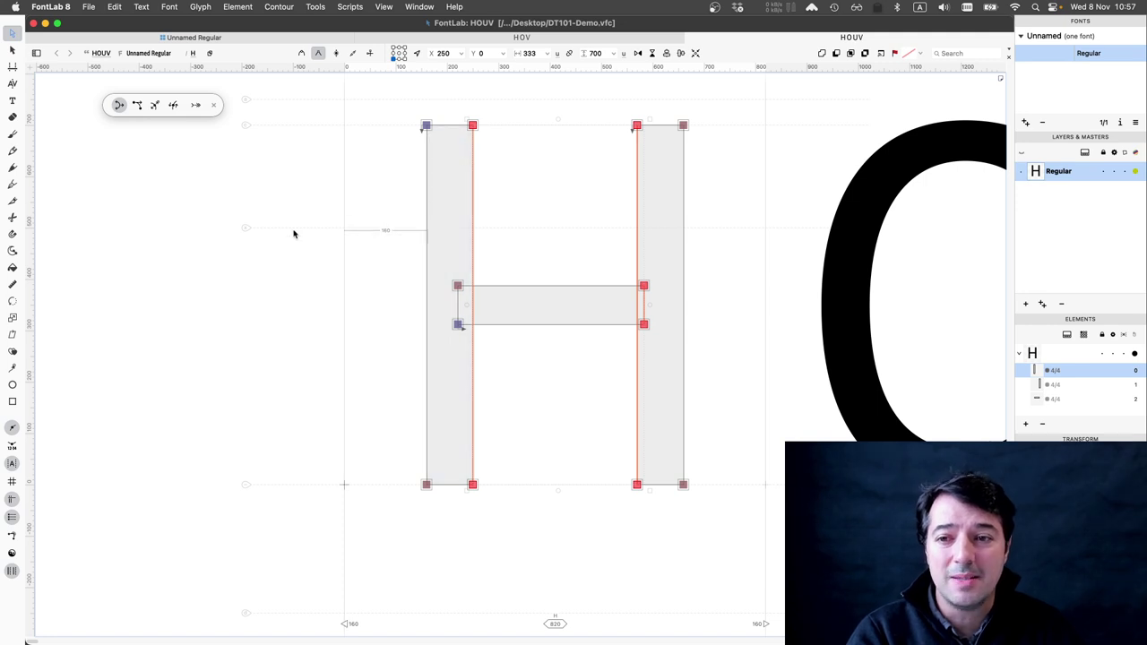
pyautogui.click(243, 231)
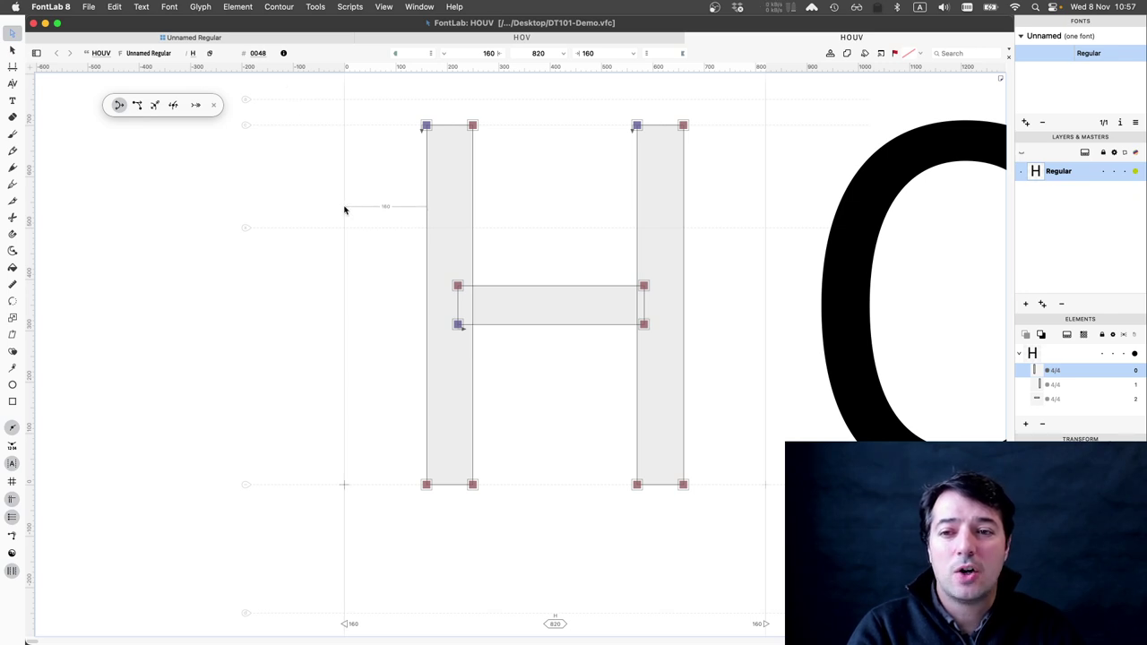
pyautogui.hotkey('alt', 'Left')
pyautogui.hotkey('alt', 'Left')
pyautogui.hotkey('alt', 'Left')
pyautogui.hotkey('alt', 'Left')
pyautogui.hotkey('alt', 'Left')
pyautogui.hotkey('alt', 'Left')
pyautogui.hotkey('alt', 'Left')
pyautogui.hotkey('alt', 'Left')
pyautogui.hotkey('alt', 'Left')
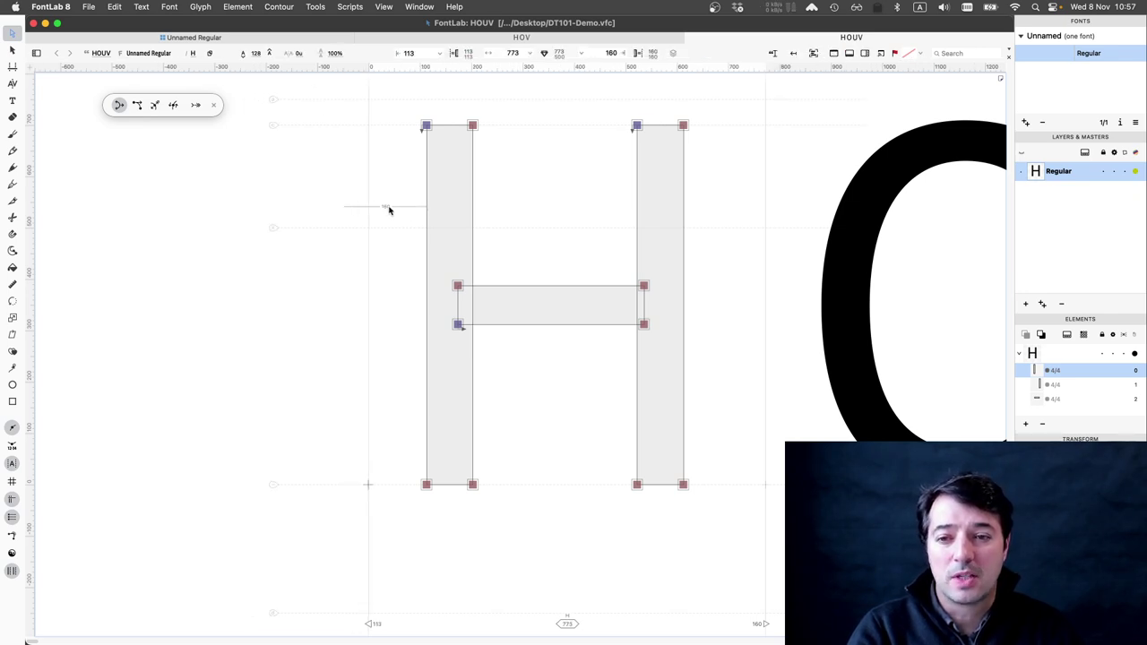
pyautogui.moveTo(387, 210); pyautogui.dragTo(353, 207)
pyautogui.click(382, 208)
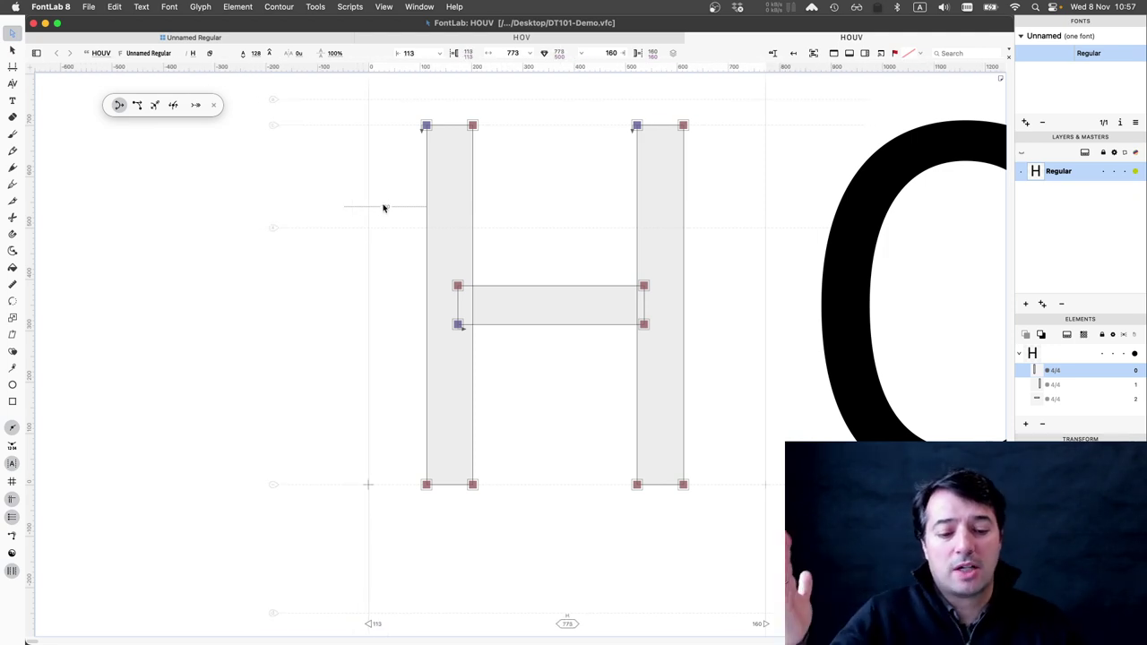
pyautogui.moveTo(370, 207); pyautogui.dragTo(363, 206)
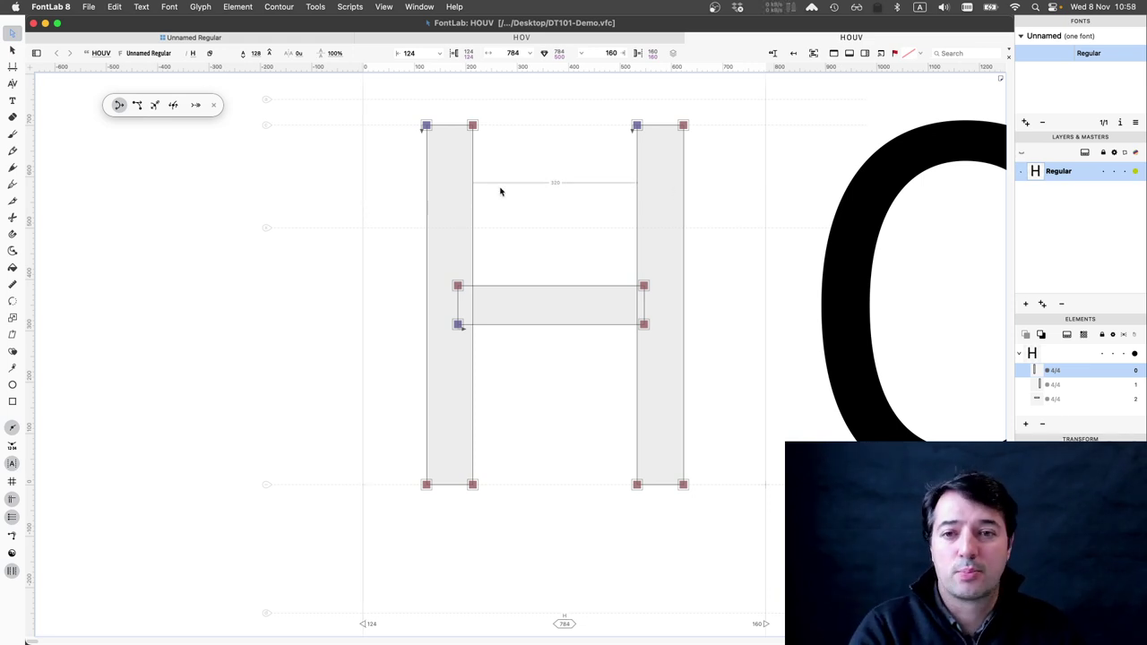
# Insert another H into the sample text to make HHOUV and return to outline editing.
pyautogui.press('t')
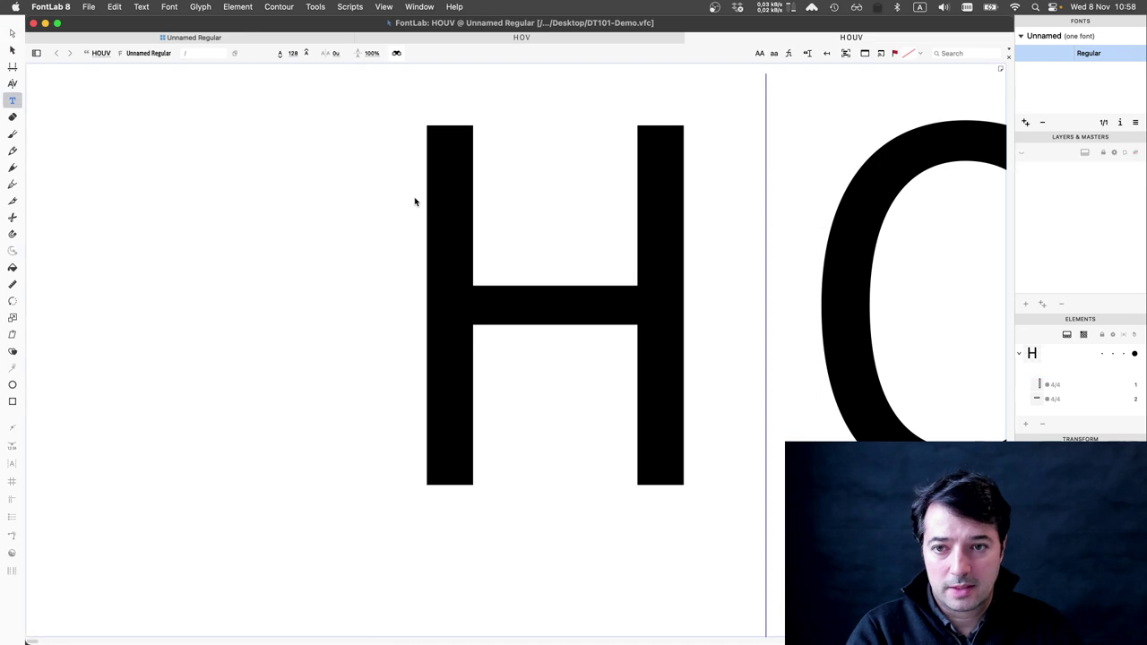
pyautogui.write('H')
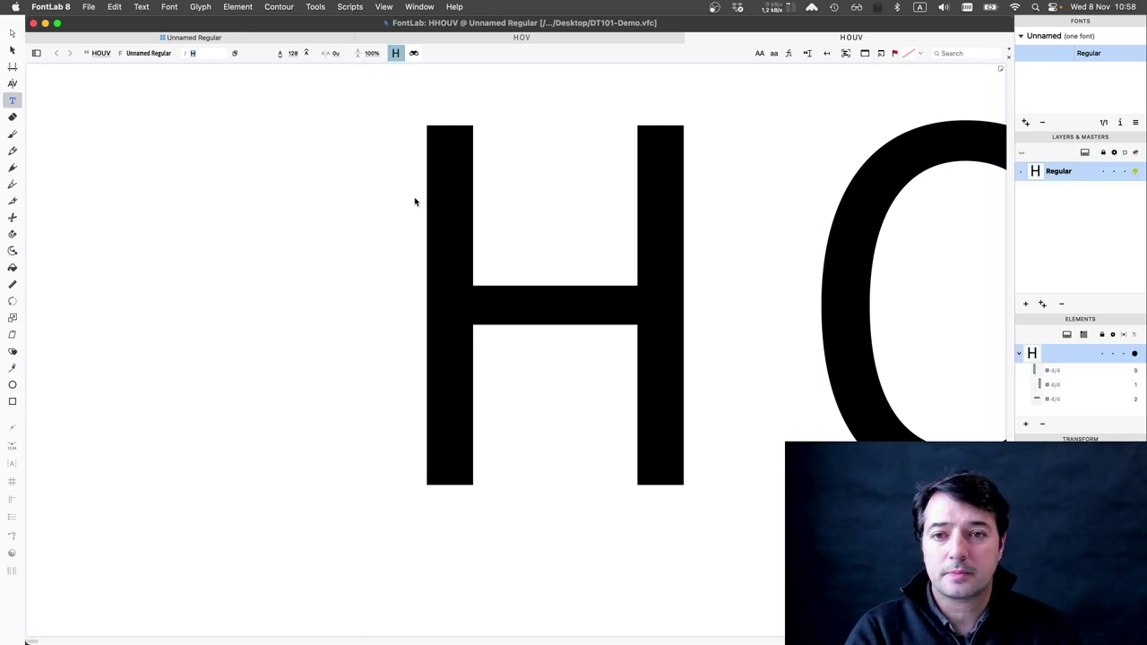
pyautogui.click(12, 33)
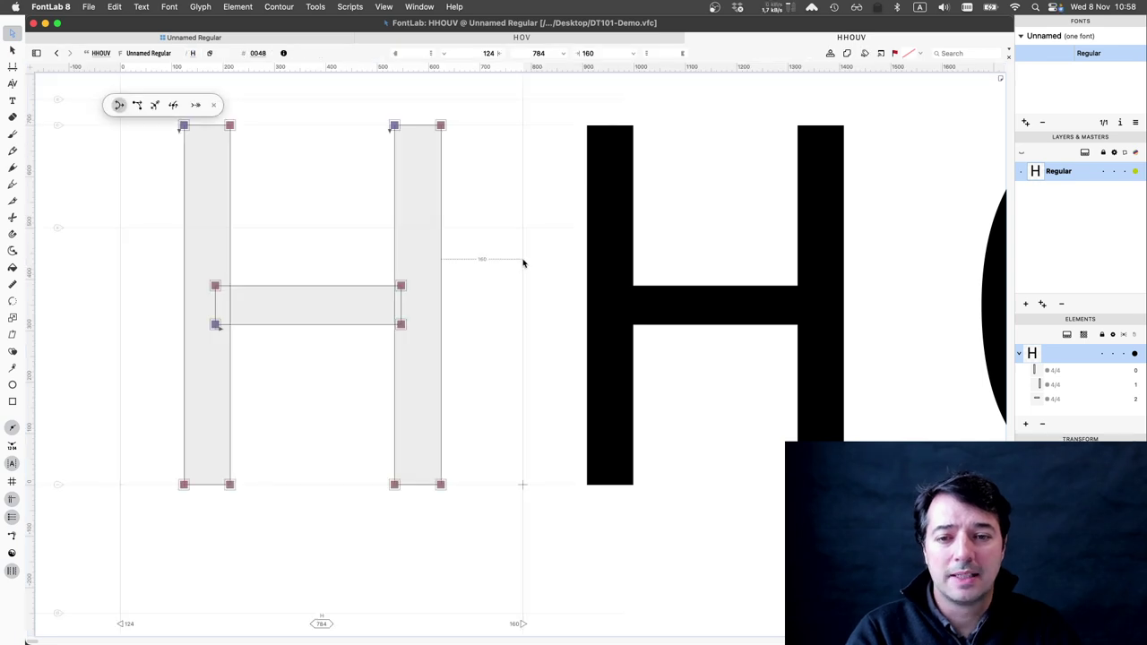
# Widen the second H's left sidebearing to 188 and select the nodes around its inner counter.
pyautogui.click(591, 267)
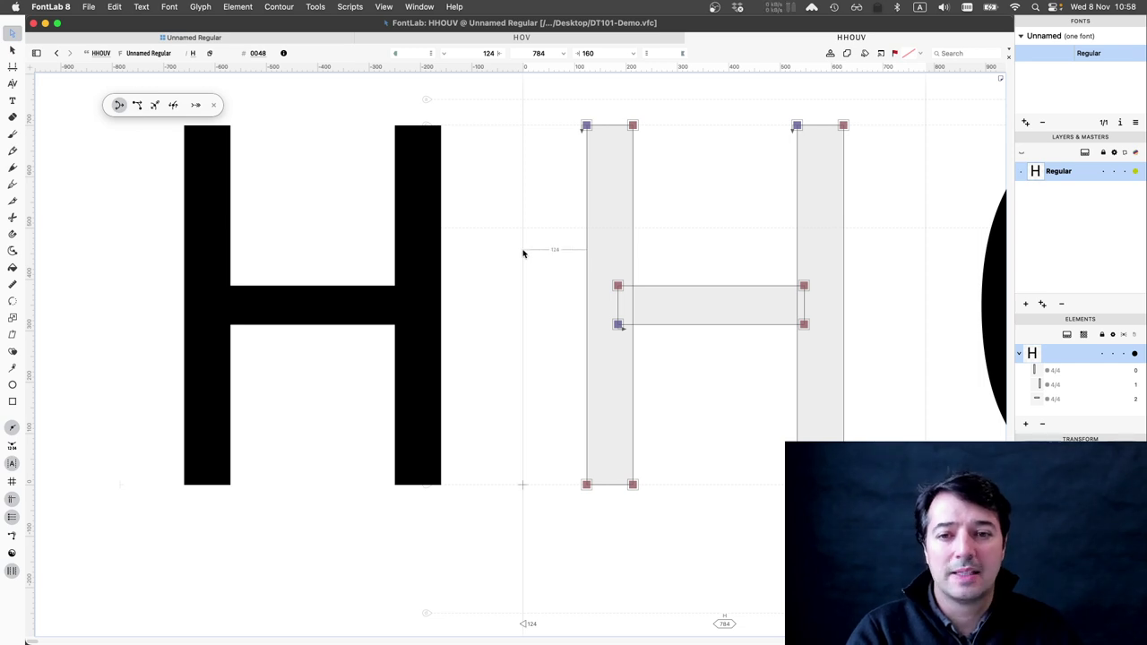
pyautogui.moveTo(528, 254); pyautogui.dragTo(490, 249)
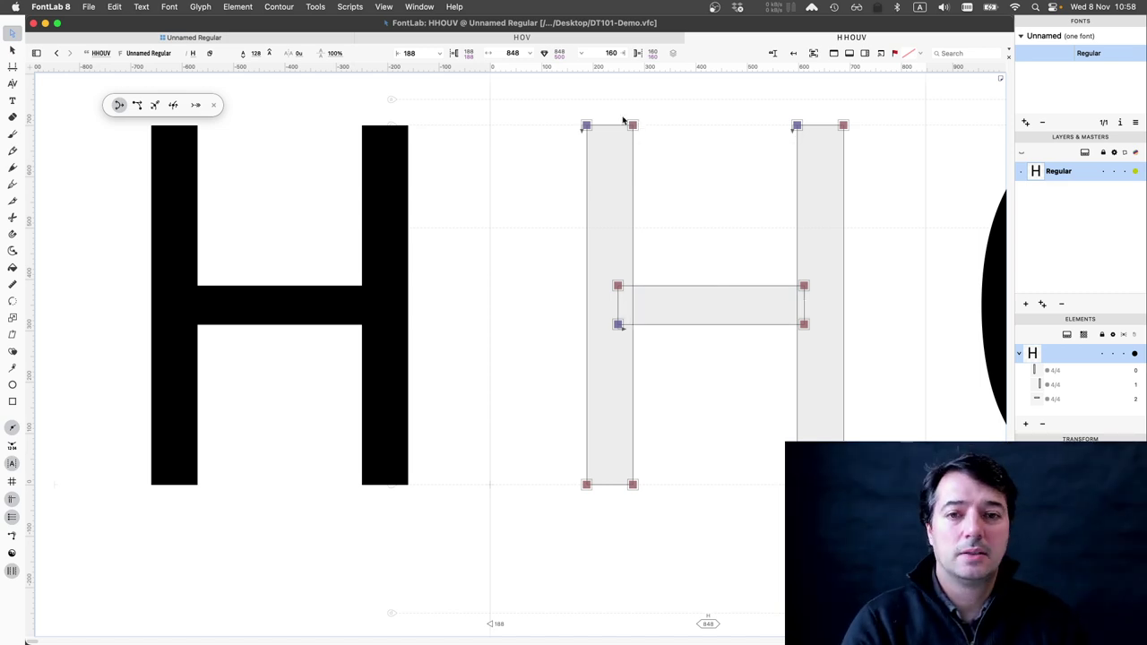
pyautogui.moveTo(624, 119); pyautogui.dragTo(807, 494)
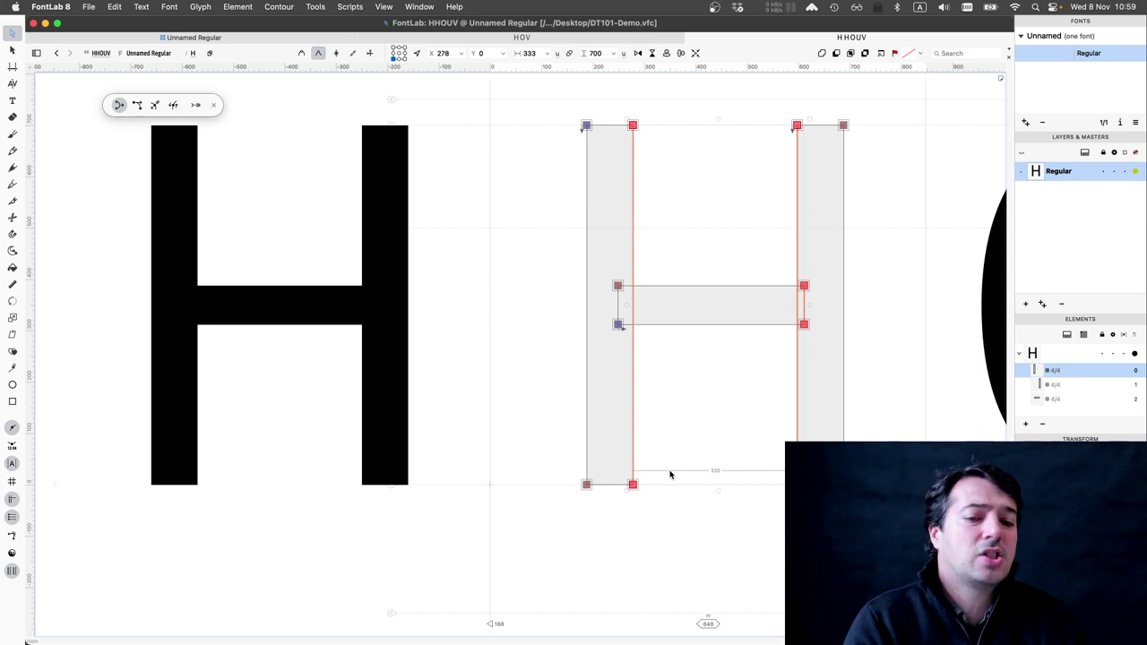
# Set both the left and right sidebearings of the H to 100.
pyautogui.click(502, 625)
pyautogui.click(500, 624)
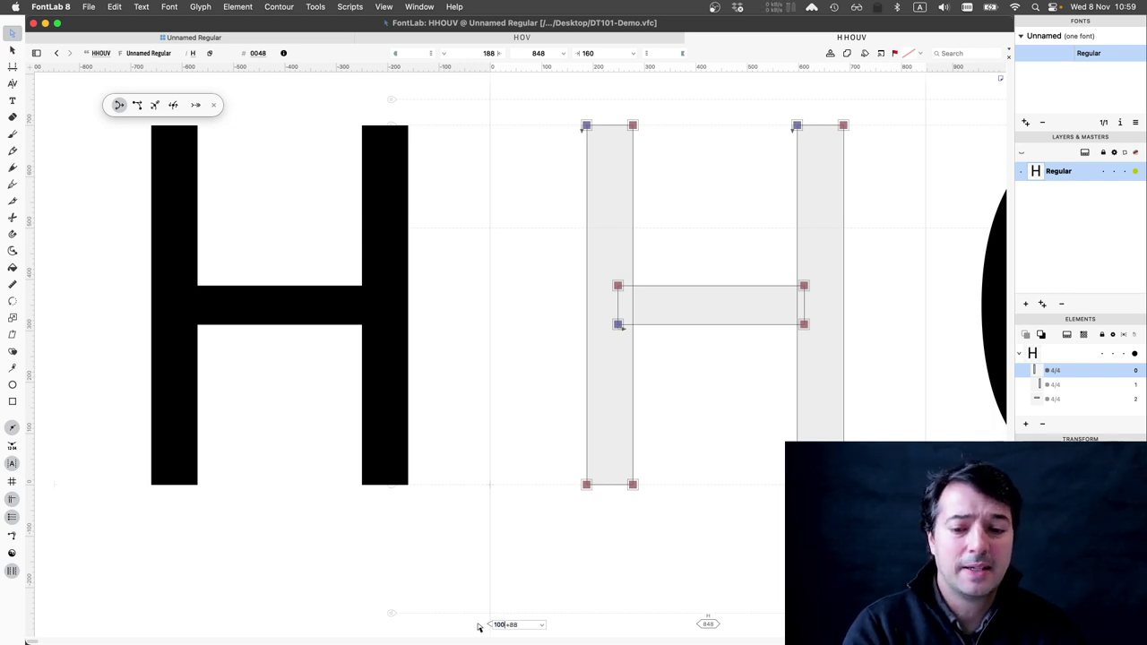
pyautogui.write('100')
pyautogui.press('Return')
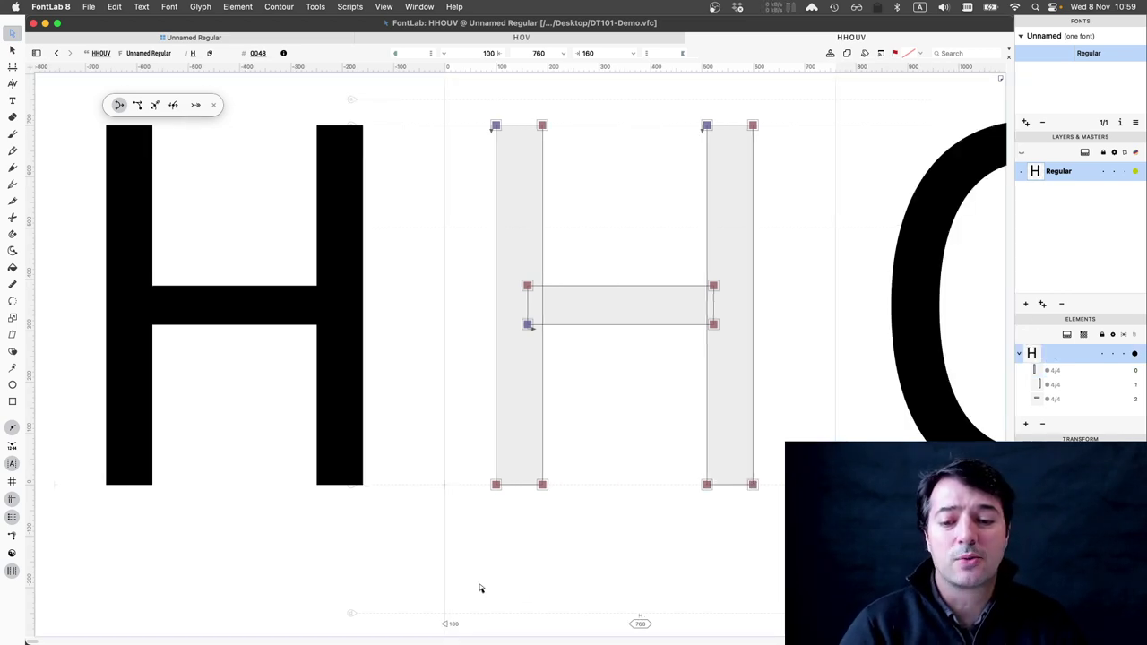
pyautogui.click(496, 482)
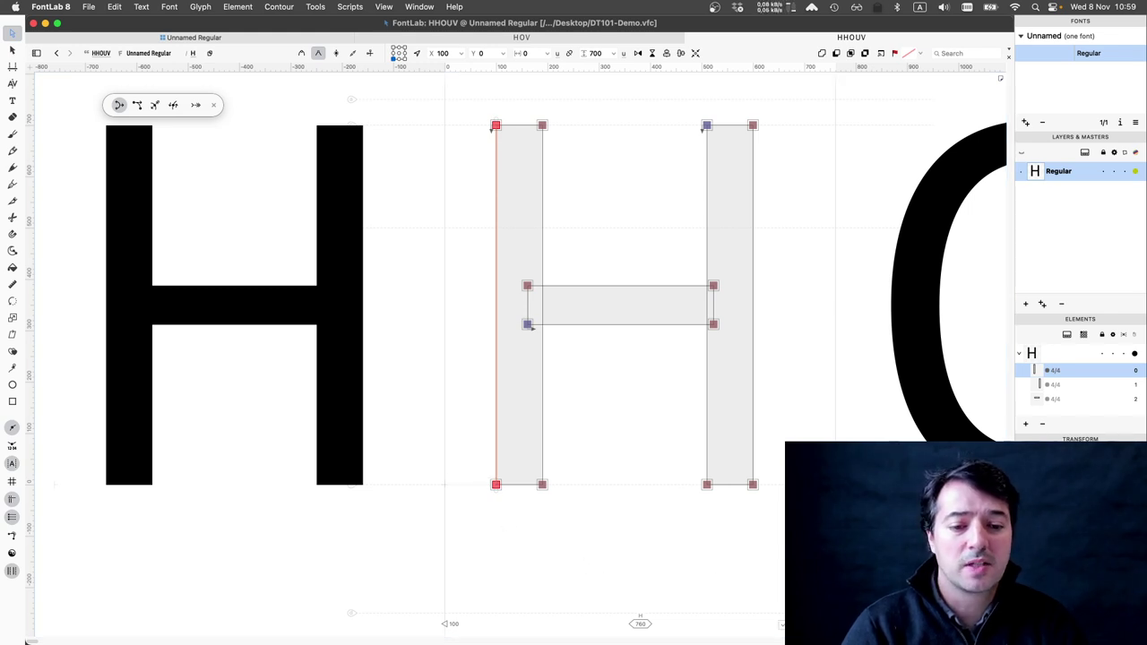
pyautogui.press('super+z')
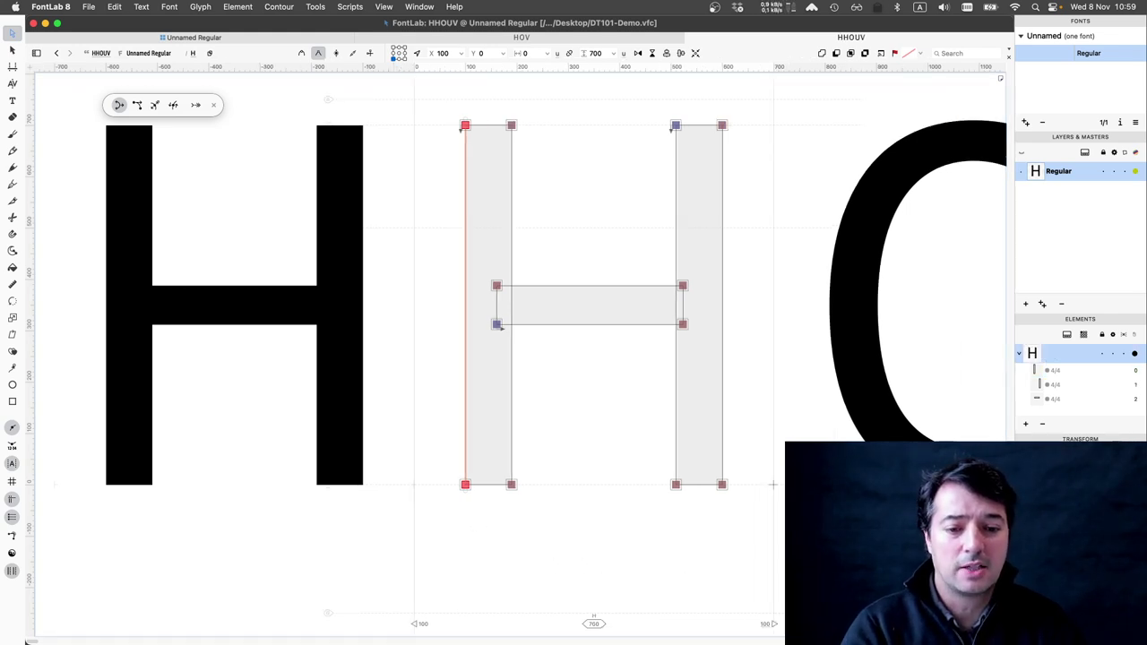
pyautogui.scroll(-1, 688, 481)
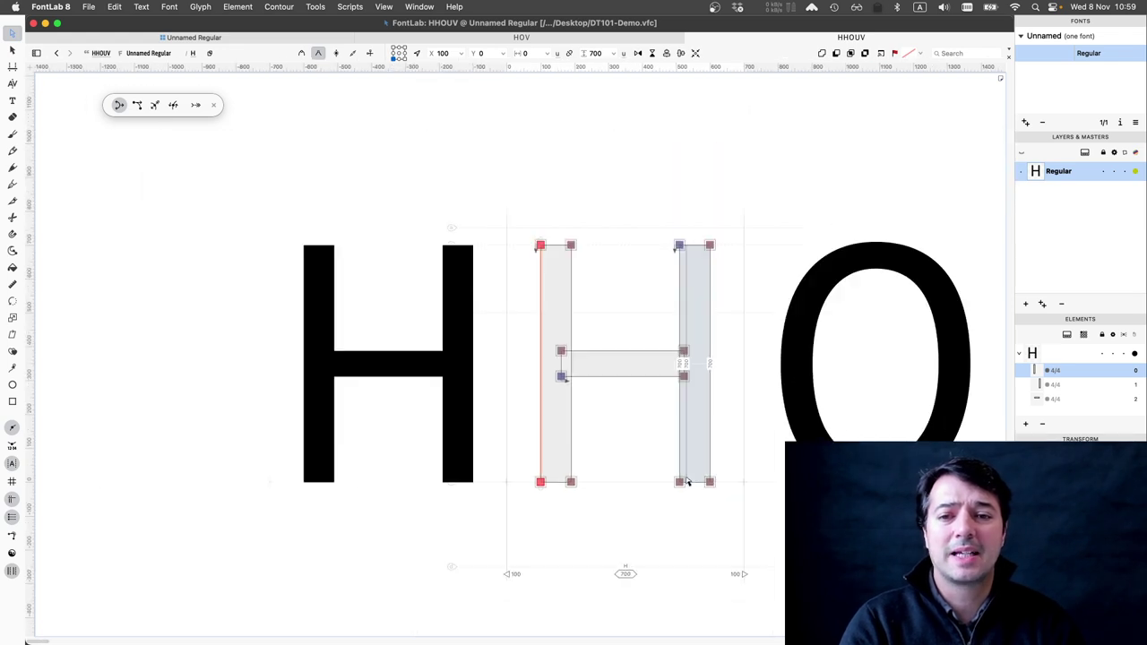
# Replace the sample text with HHH and return to outline editing.
pyautogui.press('t')
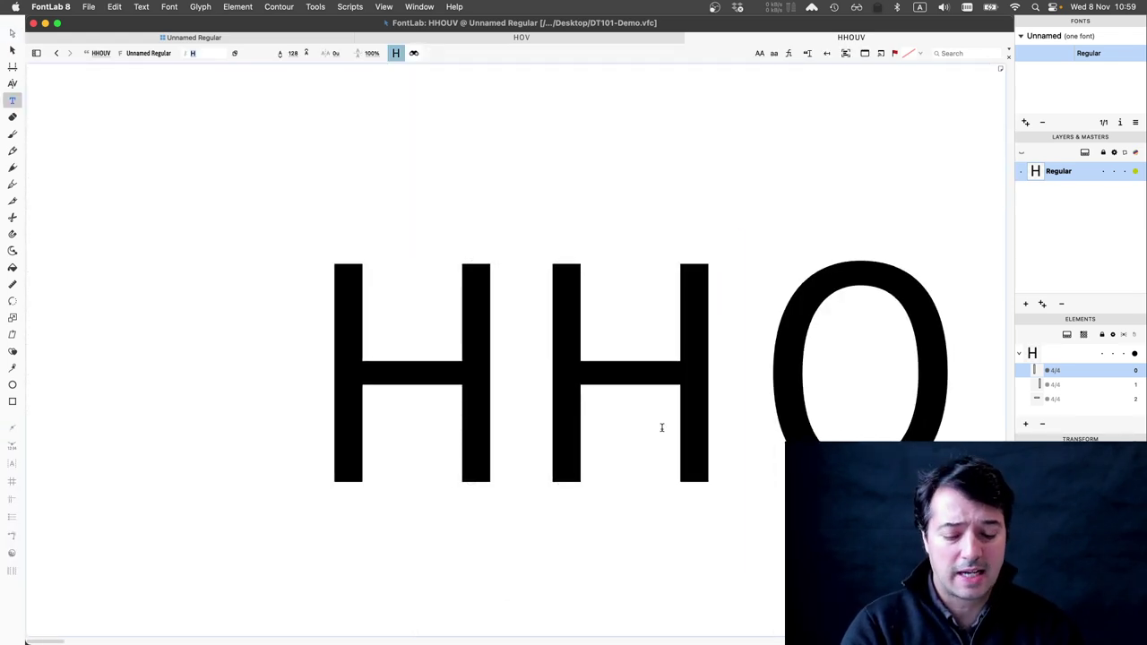
pyautogui.press('Delete')
pyautogui.press('Delete')
pyautogui.press('Delete')
pyautogui.press('BackSpace')
pyautogui.press('BackSpace')
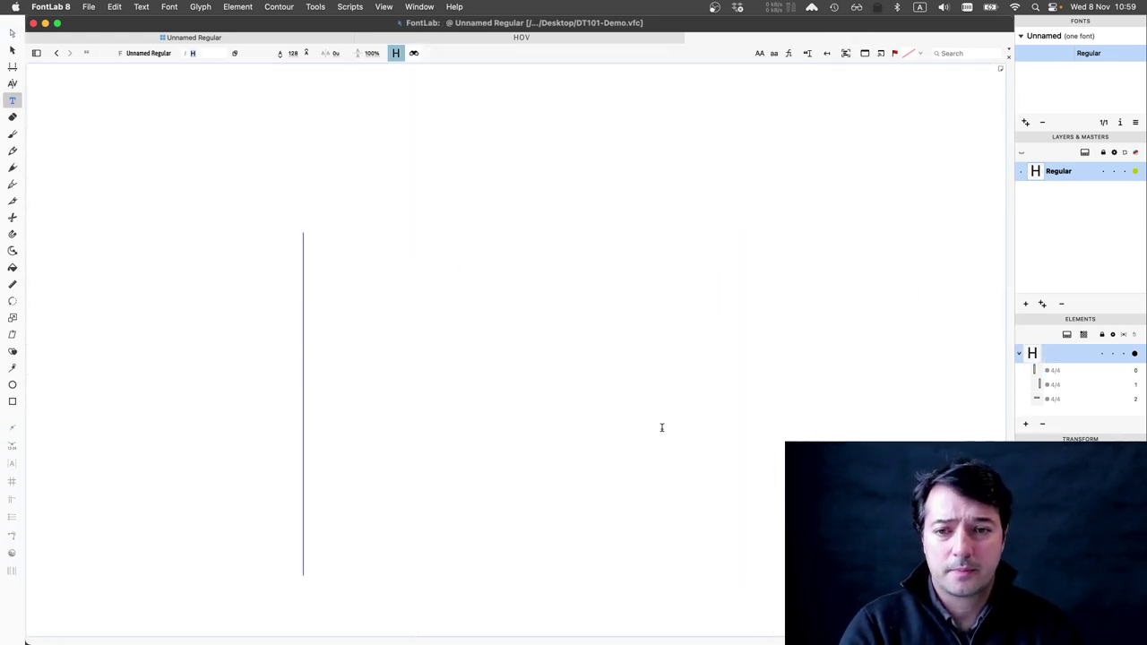
pyautogui.write('HHH')
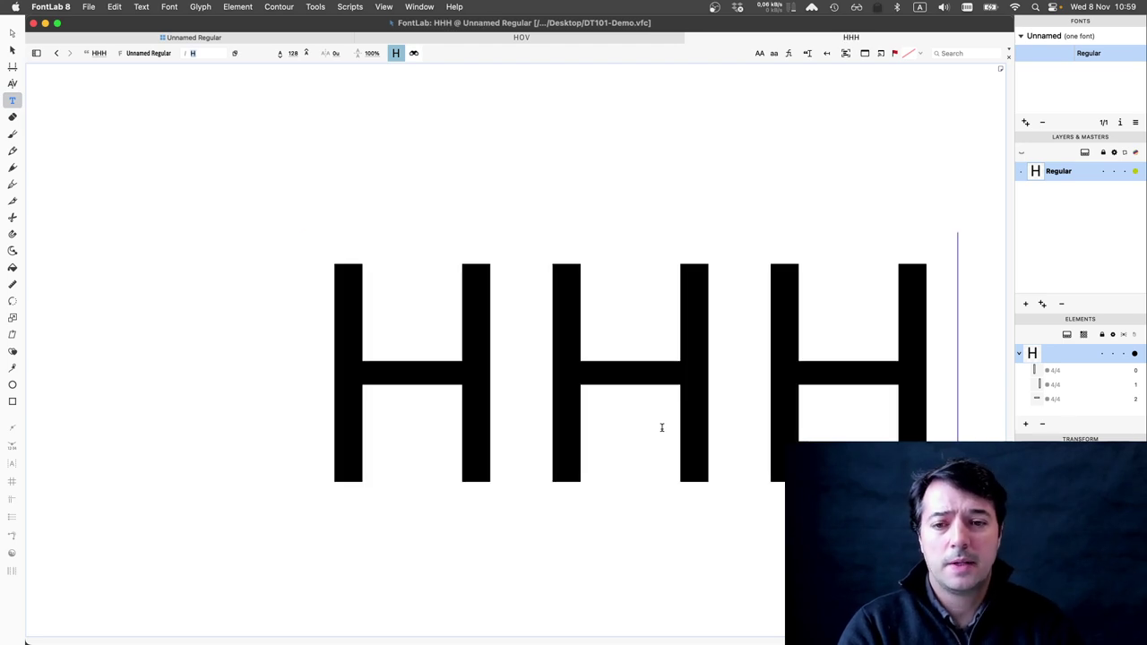
pyautogui.press('Escape')
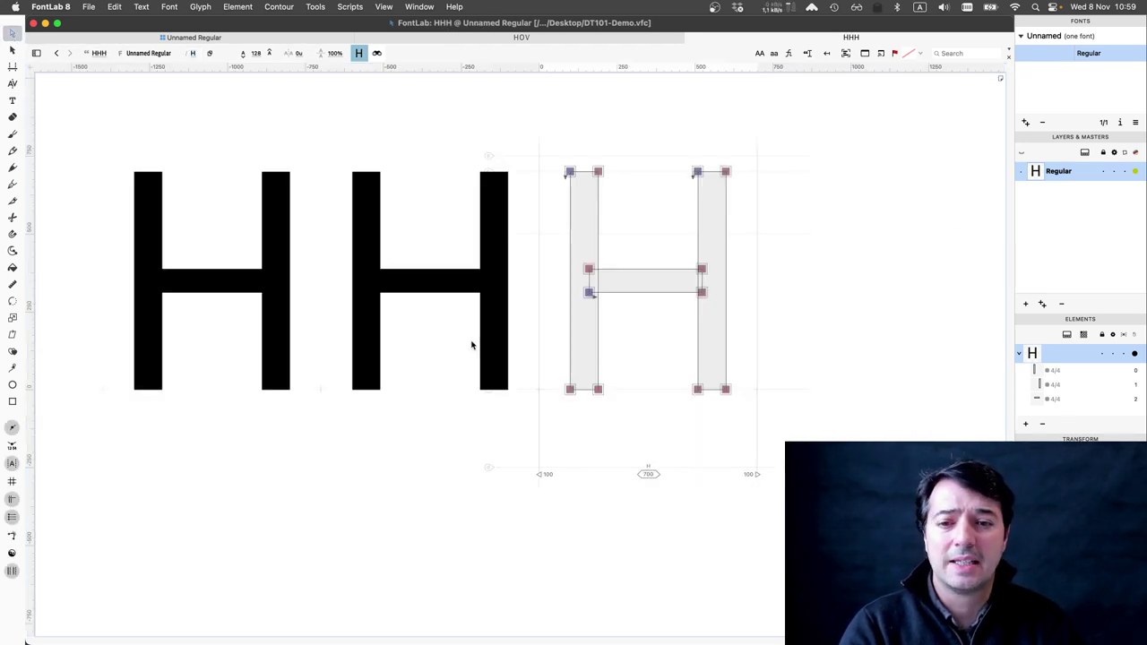
# Increase the left and right sidebearings of the H to 120 each.
pyautogui.click(546, 474)
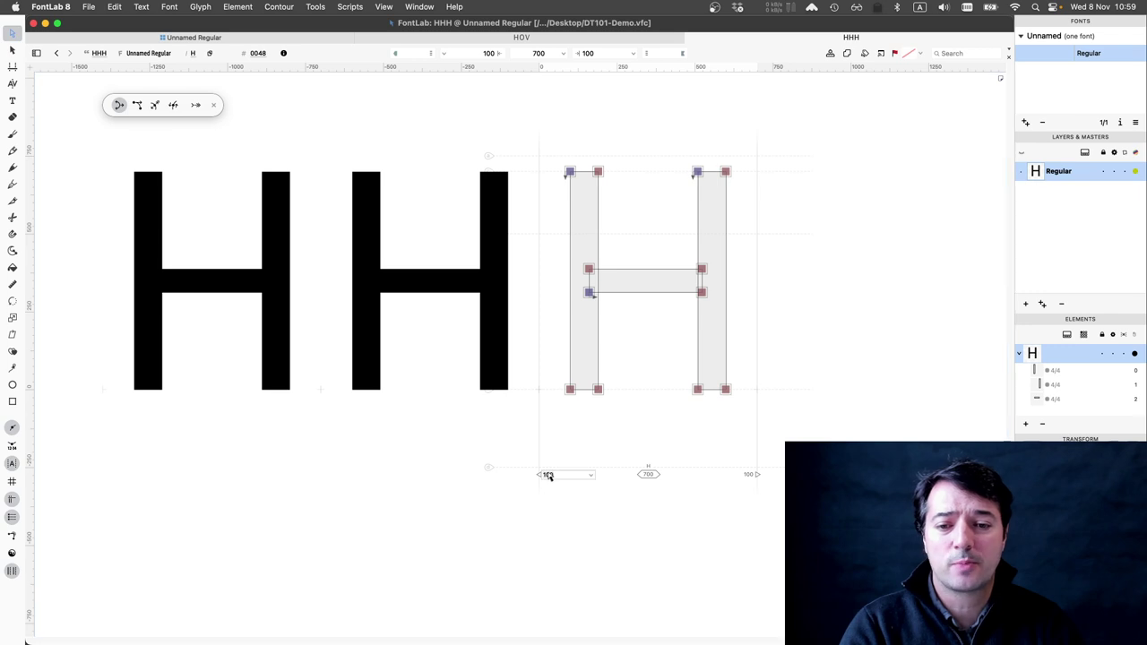
pyautogui.write('120 -2')
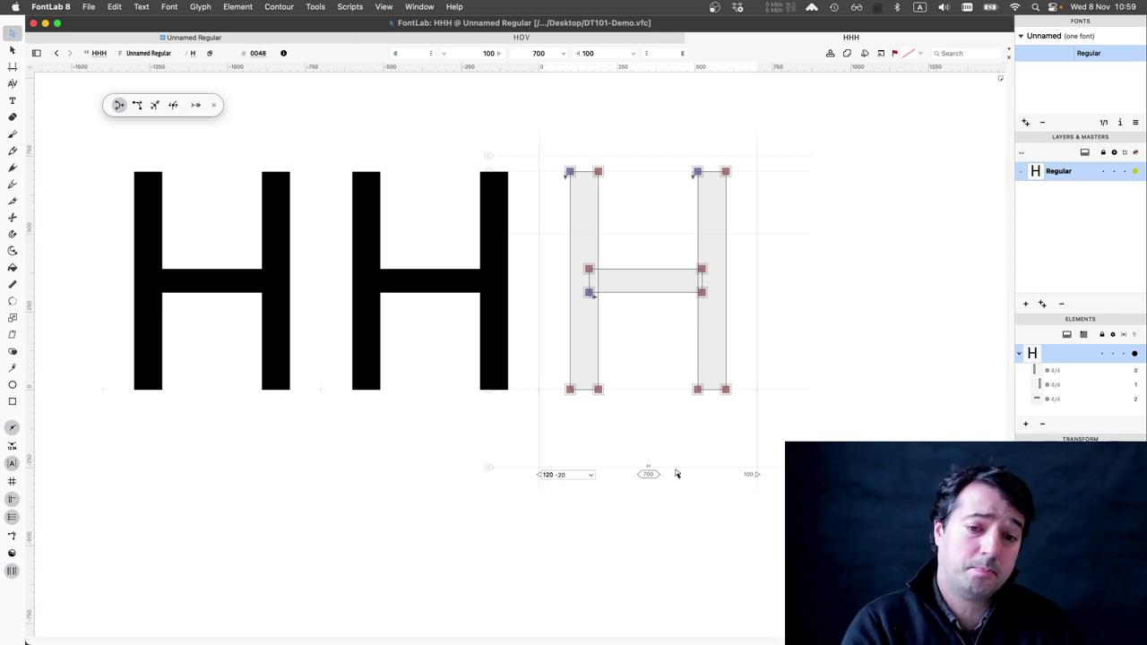
pyautogui.click(745, 474)
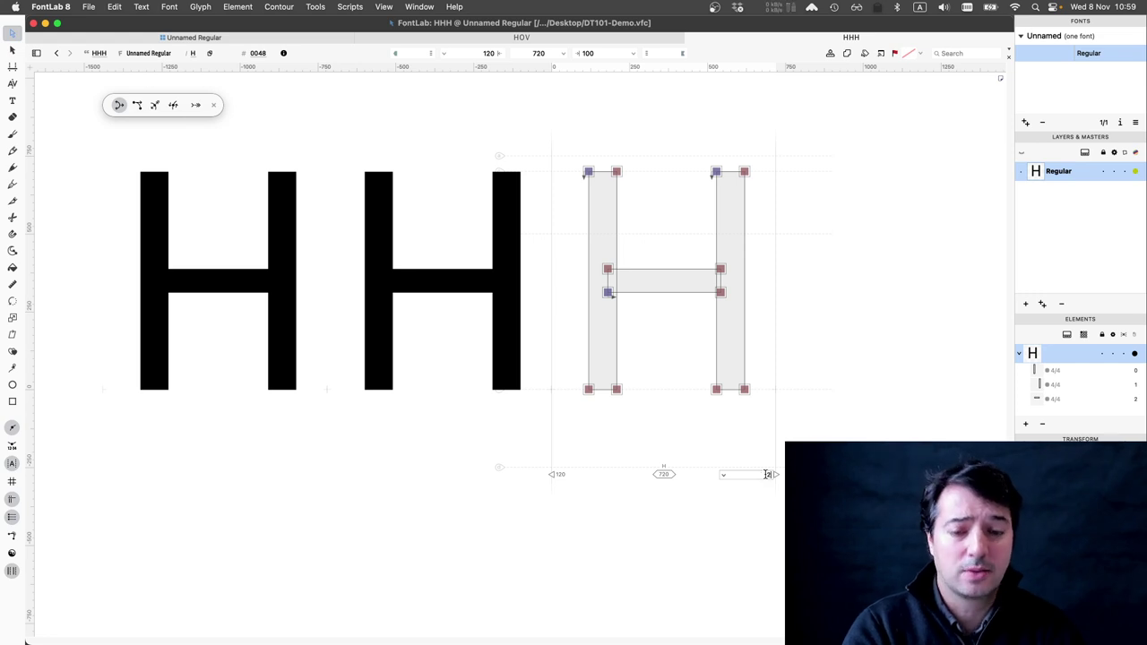
pyautogui.write('120')
pyautogui.press('Return')
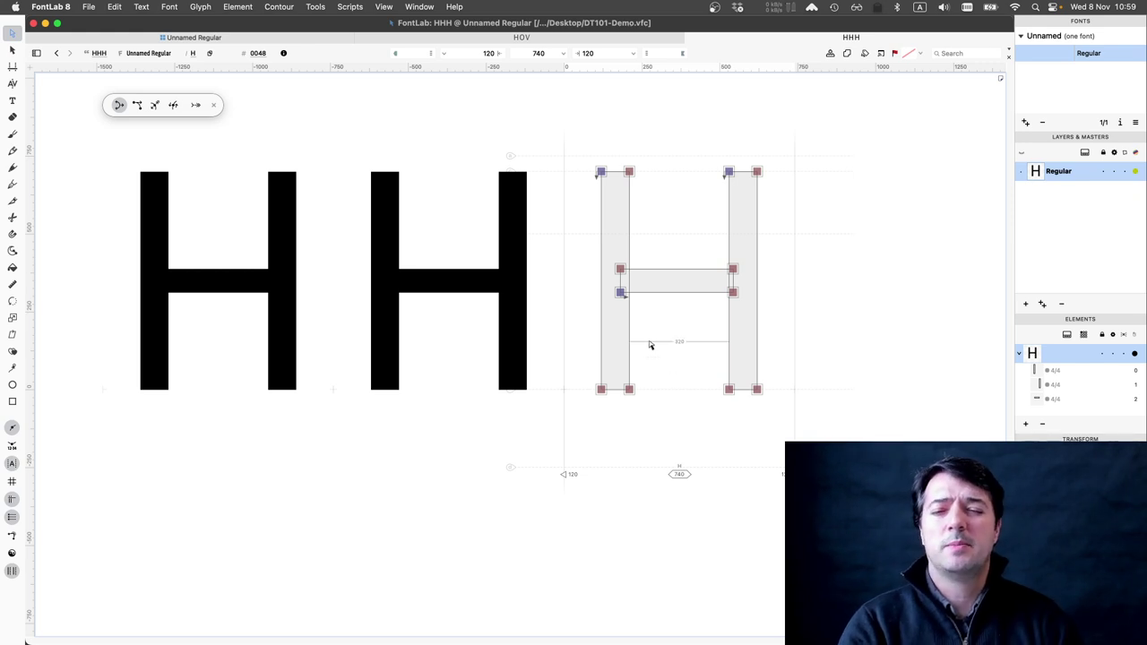
# Increase the left and right sidebearings of the H to 150 each.
pyautogui.click(573, 475)
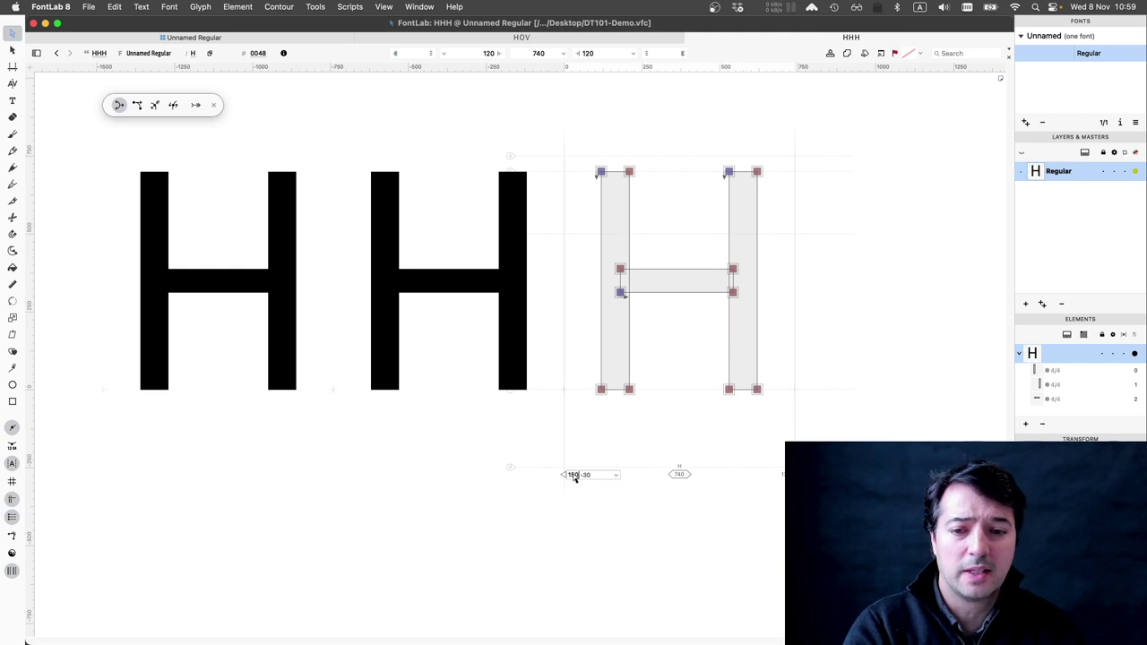
pyautogui.press('Return')
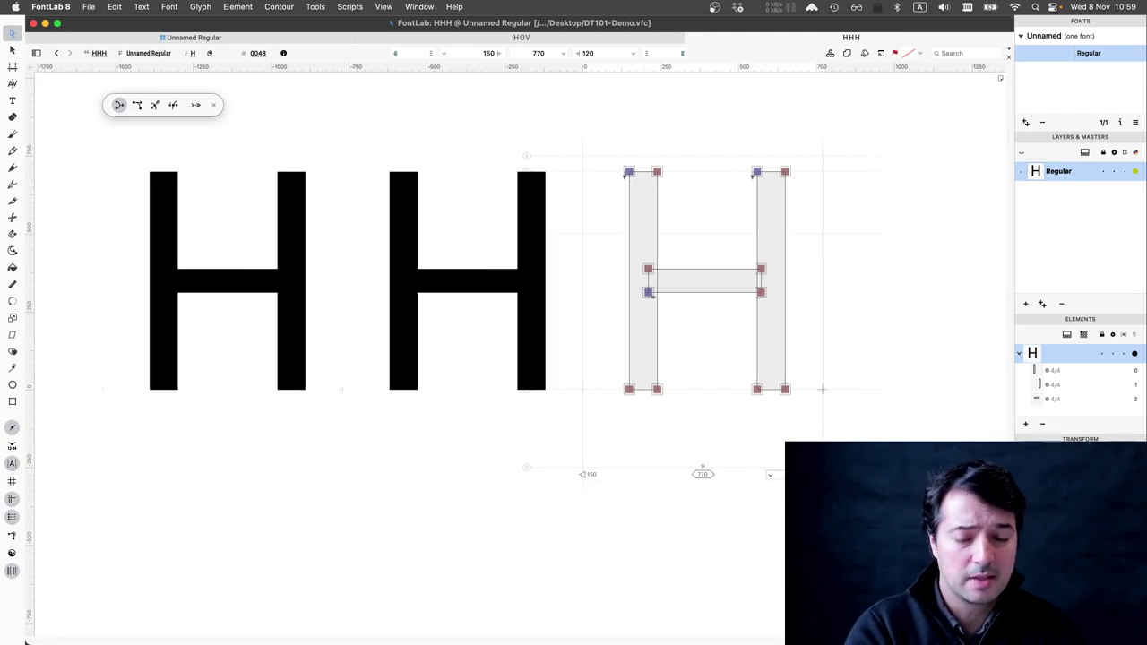
pyautogui.press('Return')
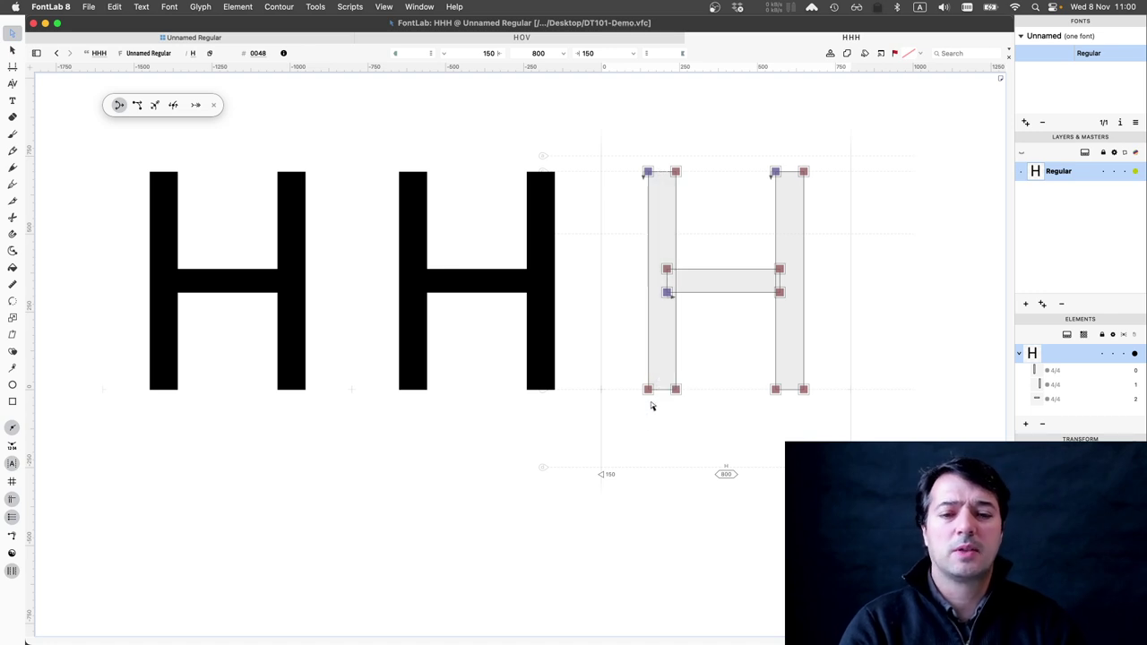
pyautogui.click(611, 474)
pyautogui.write('140')
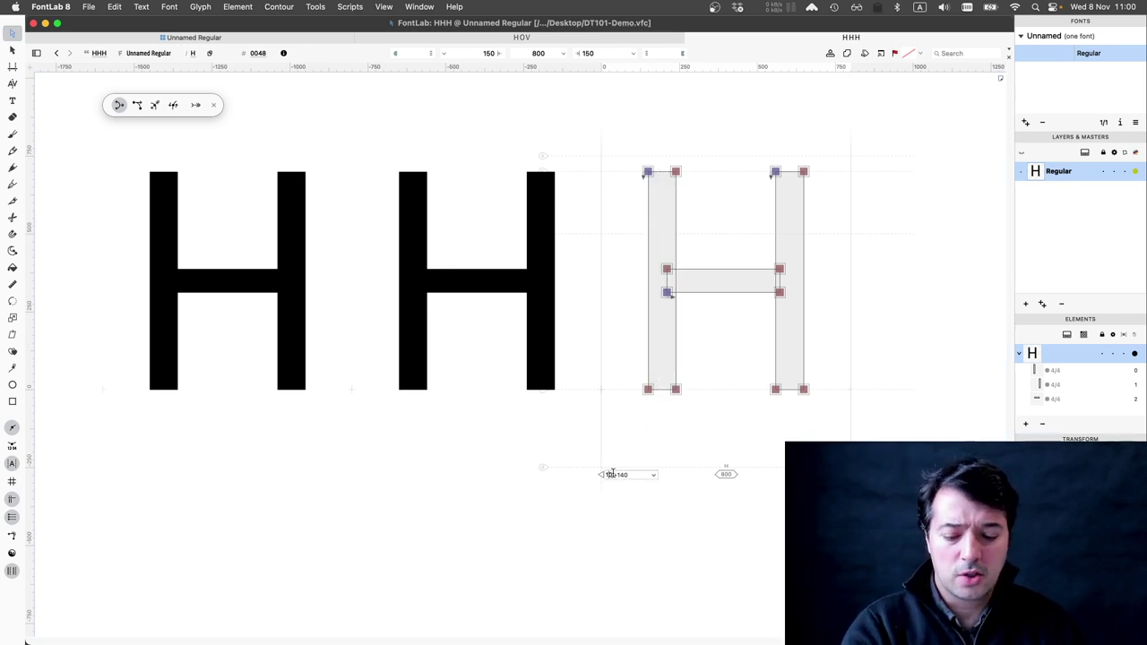
pyautogui.write('0')
pyautogui.press('Return')
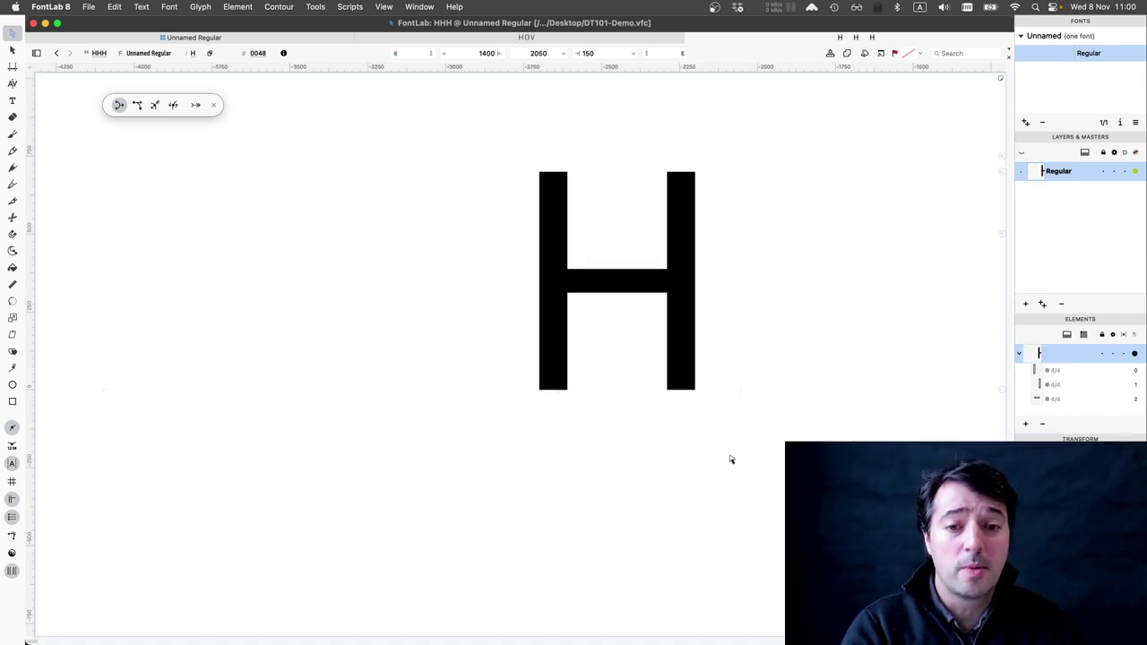
pyautogui.press('super+z')
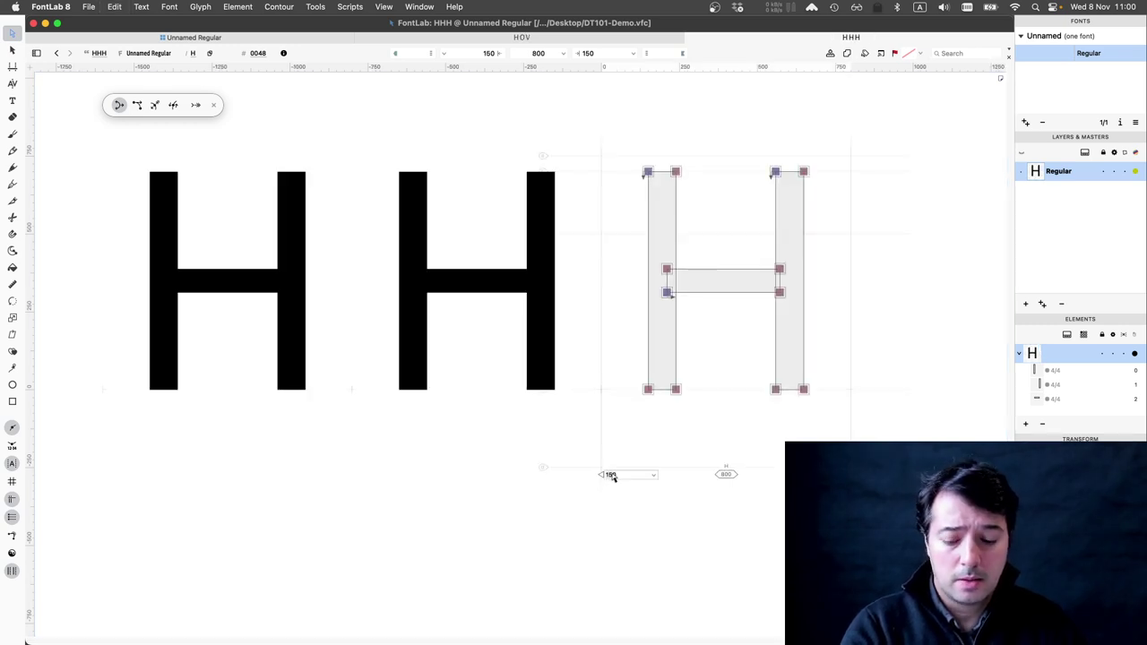
# Set the left and right sidebearings of the H to 140 each.
pyautogui.press('Return')
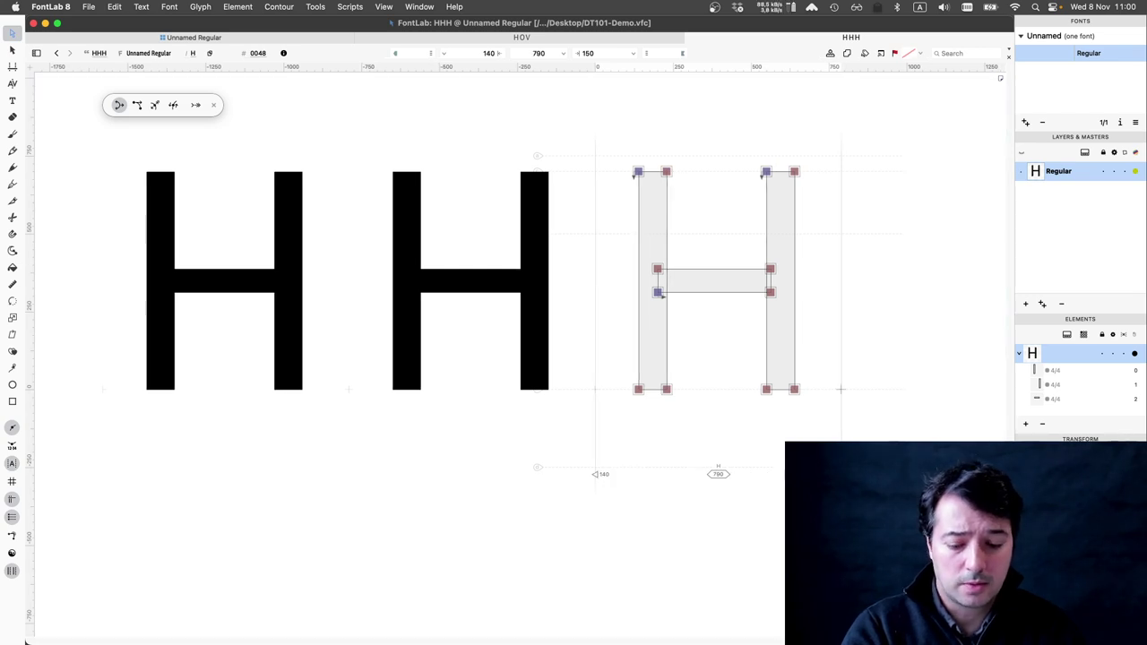
pyautogui.press('Return')
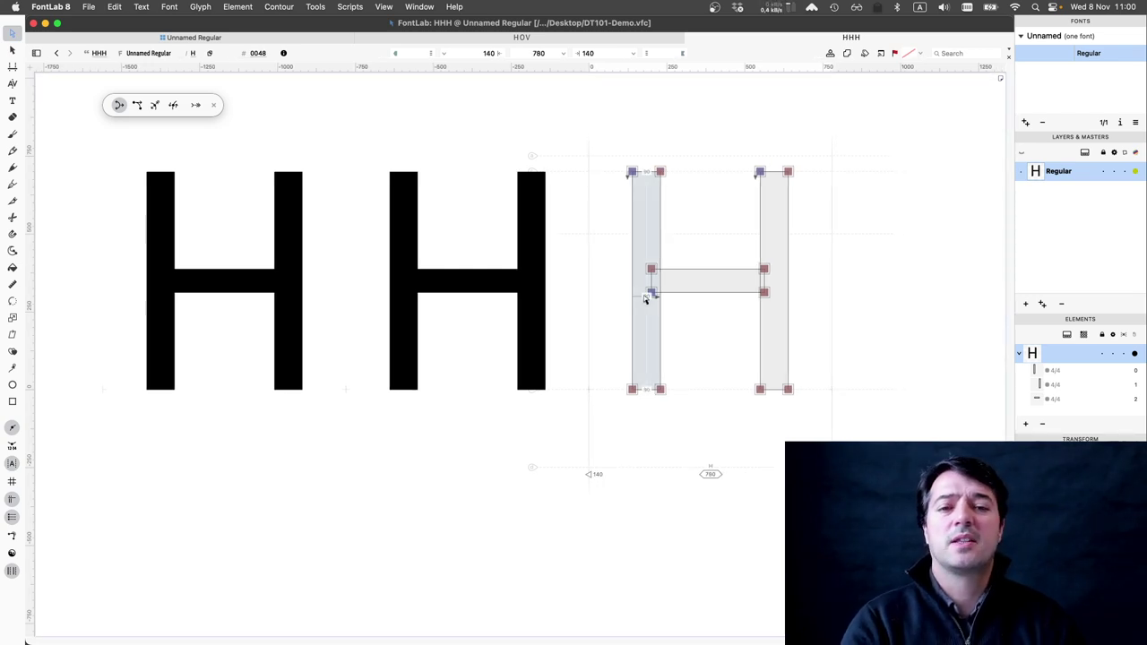
pyautogui.scroll(-2, 645, 299)
pyautogui.scroll(-2, 645, 300)
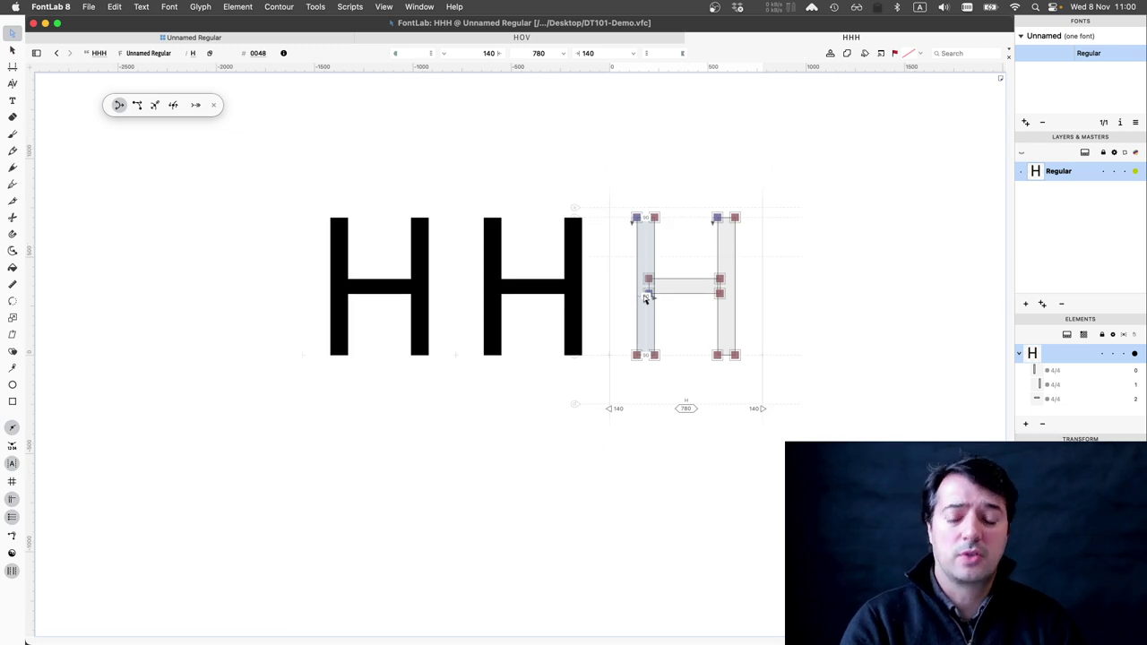
# Remove the last two H's from the sample text and add an O to make HO.
pyautogui.press('t')
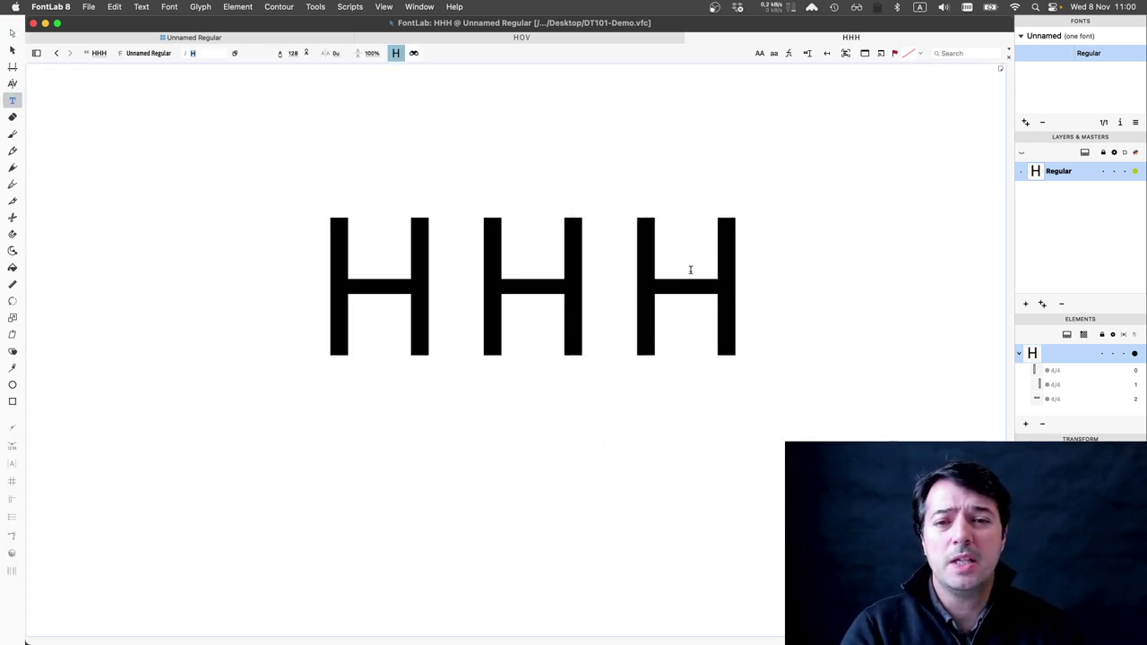
pyautogui.press('BackSpace')
pyautogui.press('BackSpace')
pyautogui.write('O')
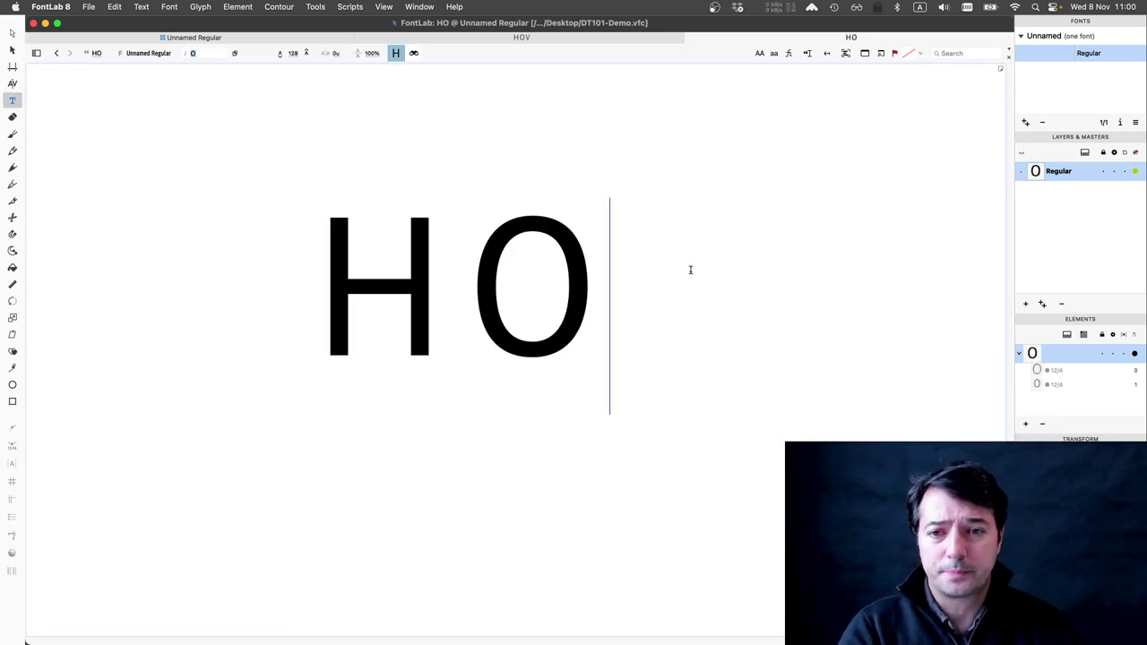
# Set the left and right sidebearings of the O to 100 each.
pyautogui.click(13, 34)
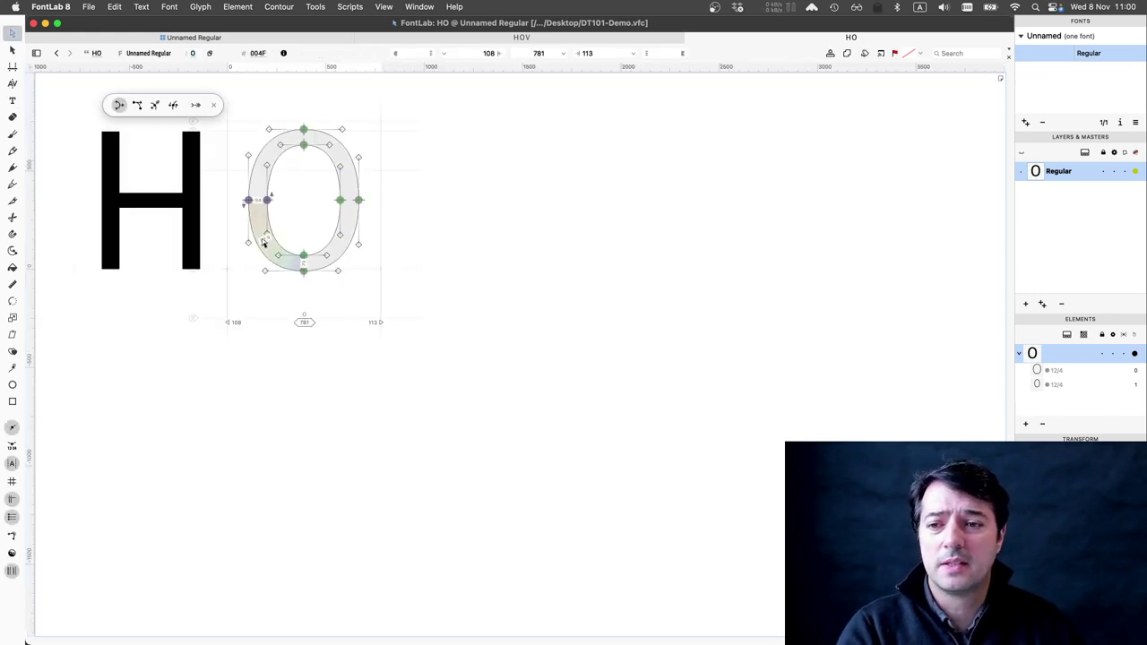
pyautogui.scroll(5, 229, 231)
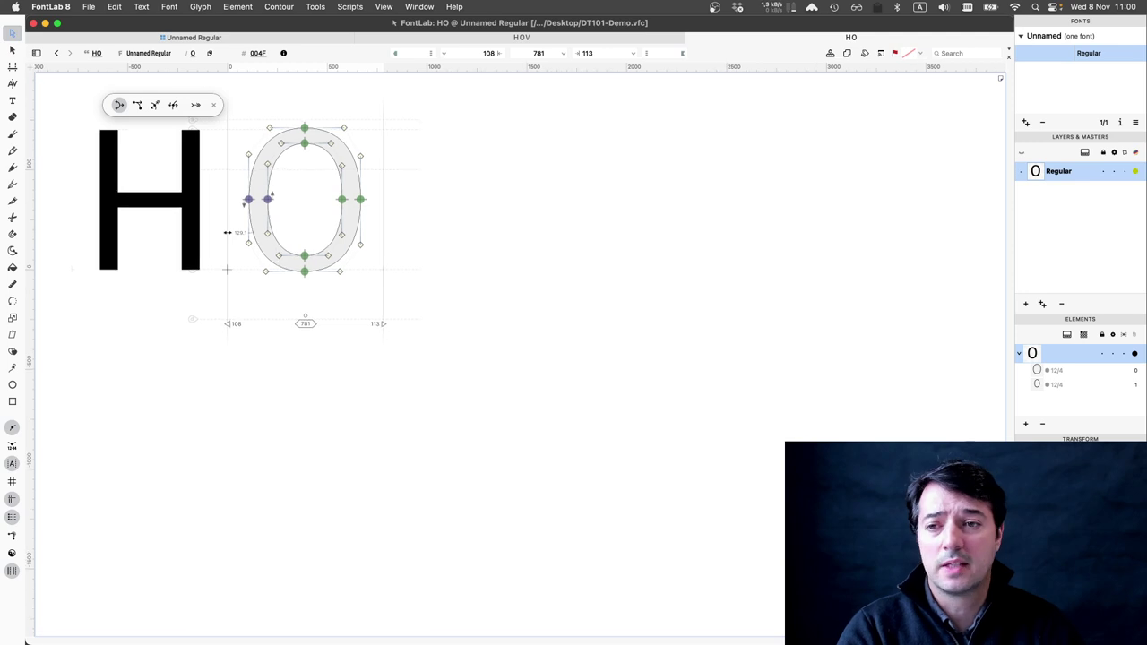
pyautogui.moveTo(427, 308); pyautogui.dragTo(649, 415)
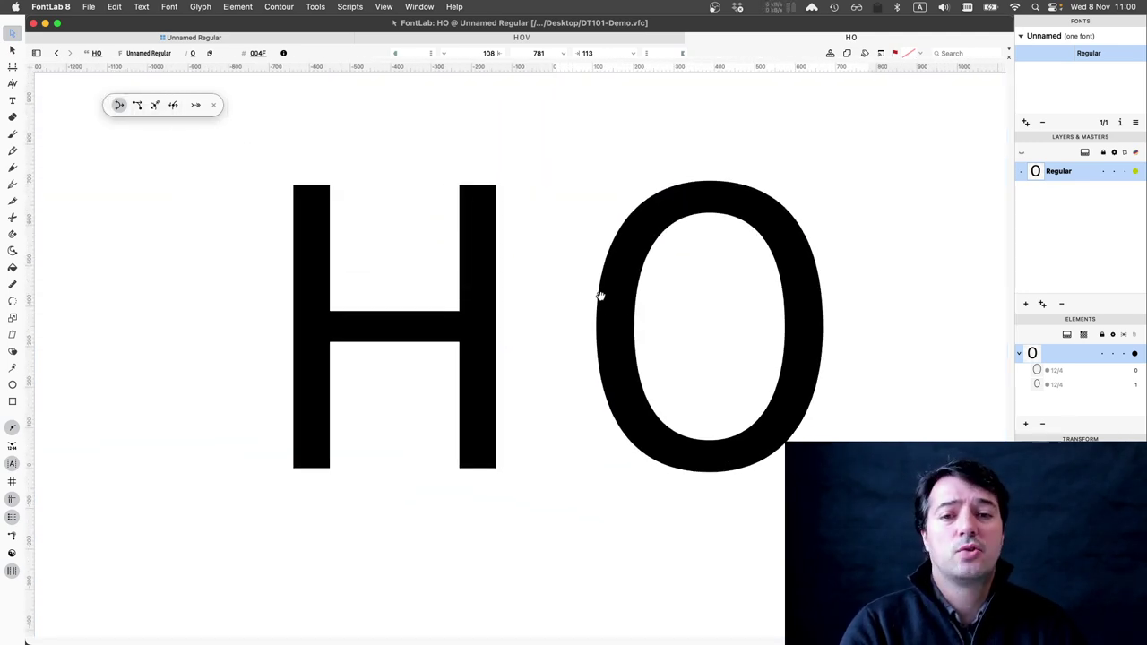
pyautogui.click(615, 219)
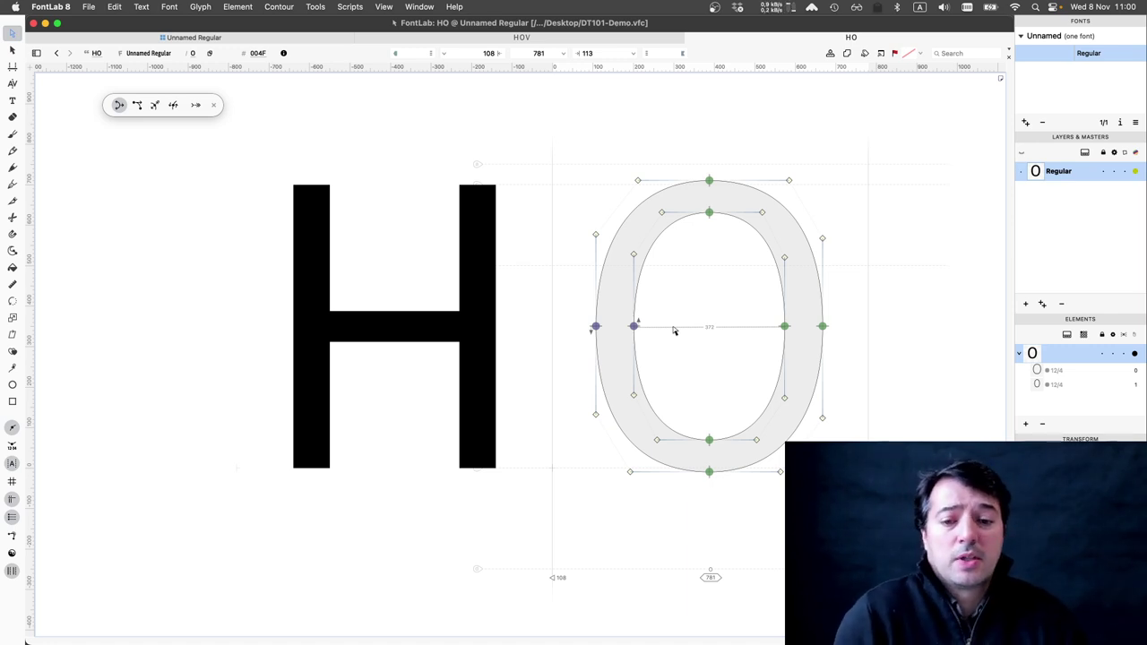
pyautogui.click(561, 577)
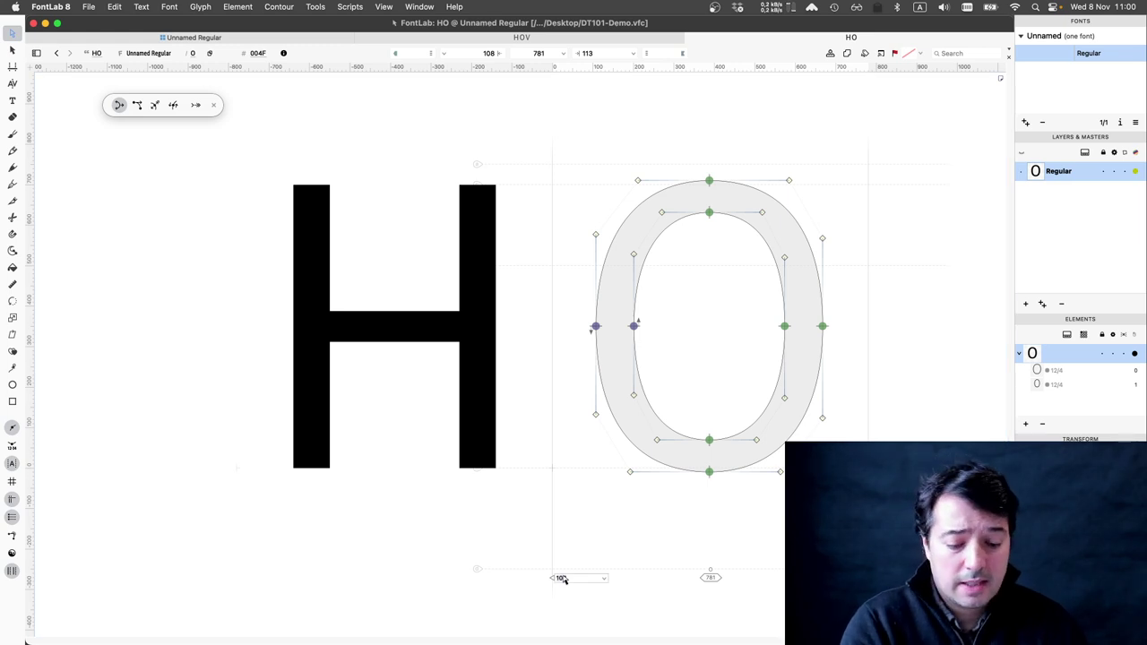
pyautogui.write('100 +8')
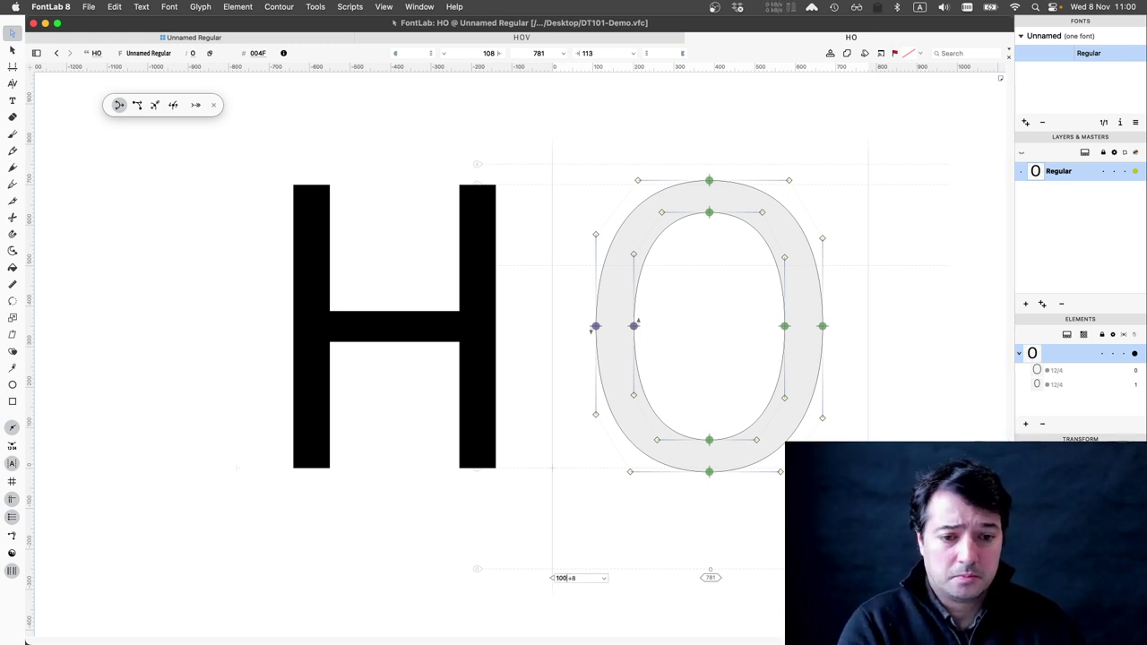
pyautogui.press('Return')
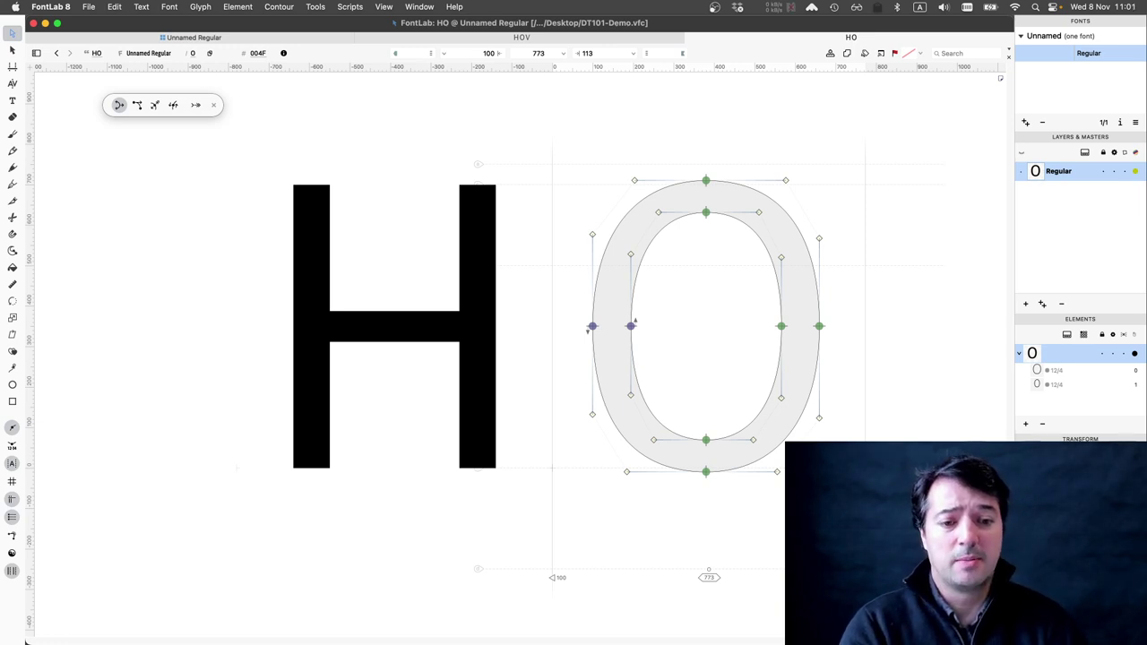
pyautogui.write('100')
pyautogui.press('Return')
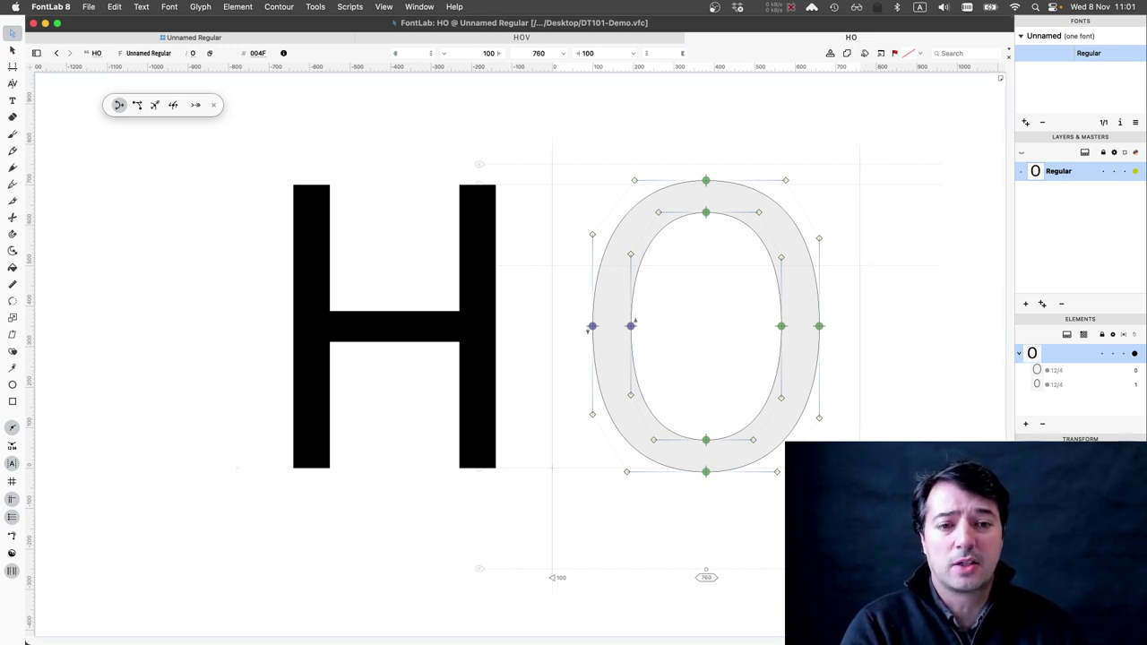
pyautogui.moveTo(859, 577); pyautogui.dragTo(797, 577)
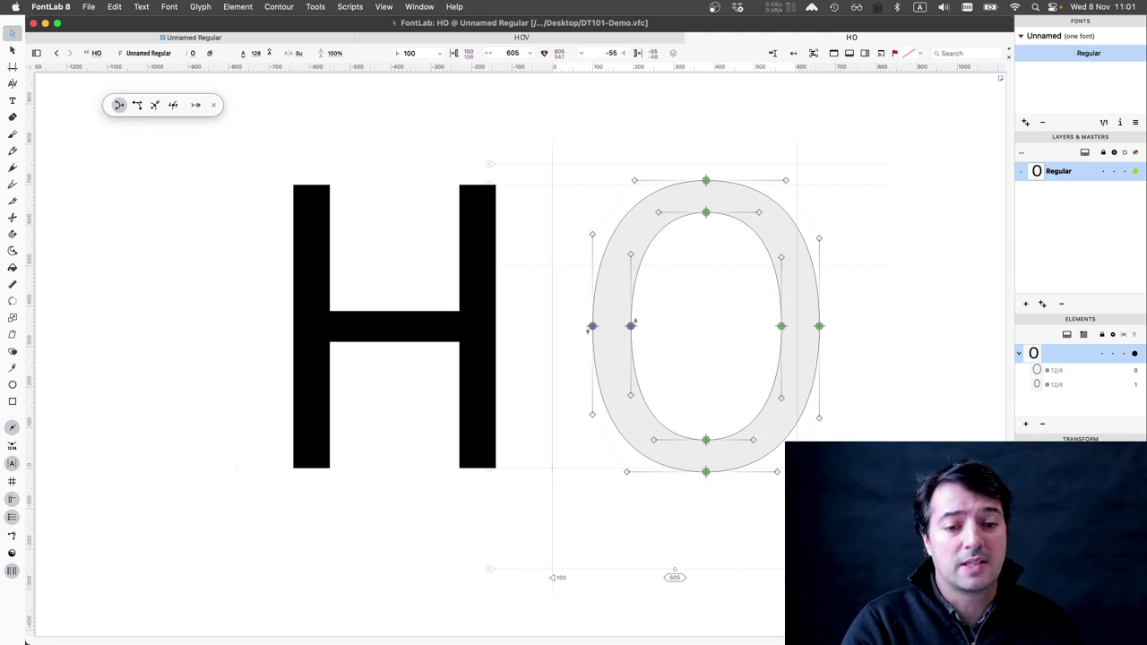
pyautogui.press('super+z')
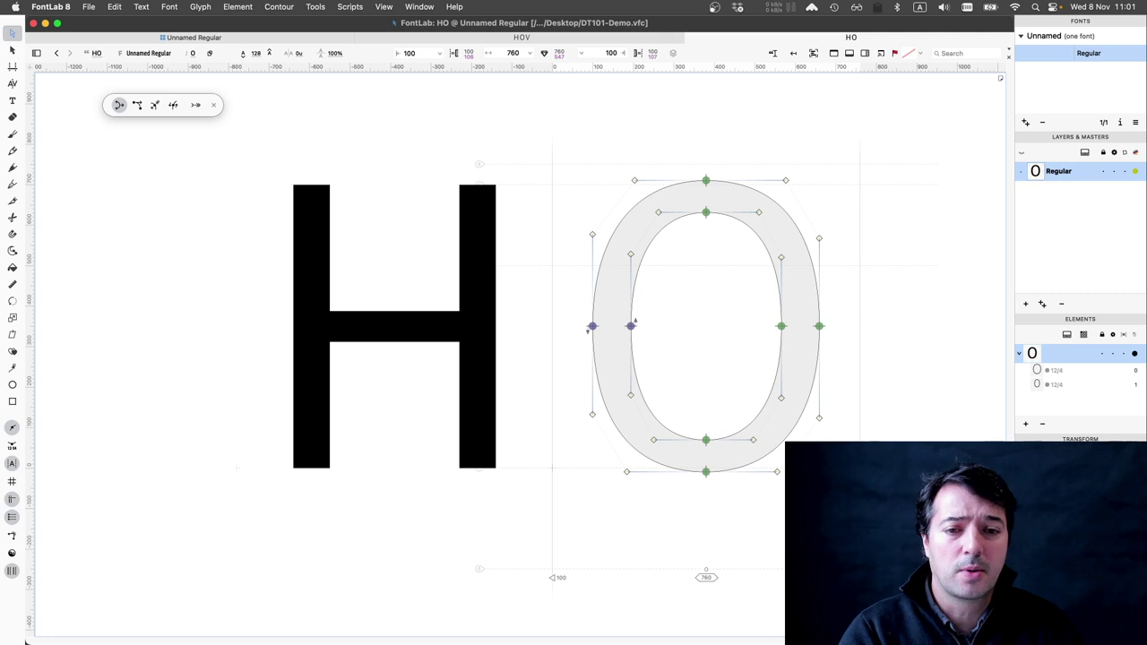
# Add a V to the end of the sample text and set its left and right sidebearings to 70 each.
pyautogui.write('t')
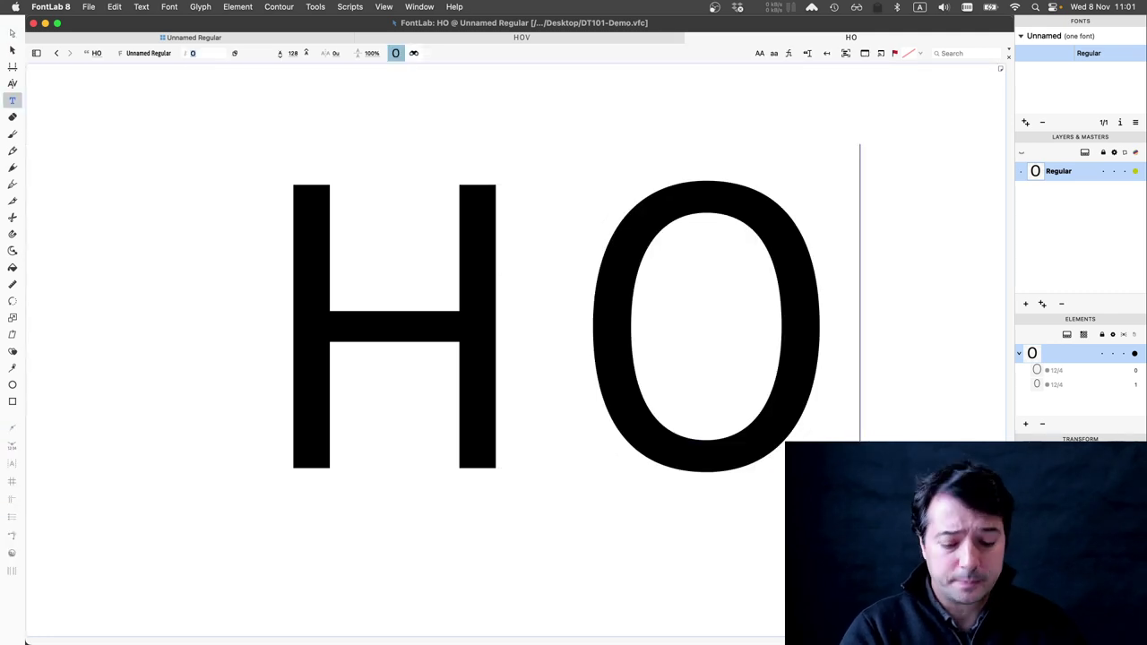
pyautogui.write('V')
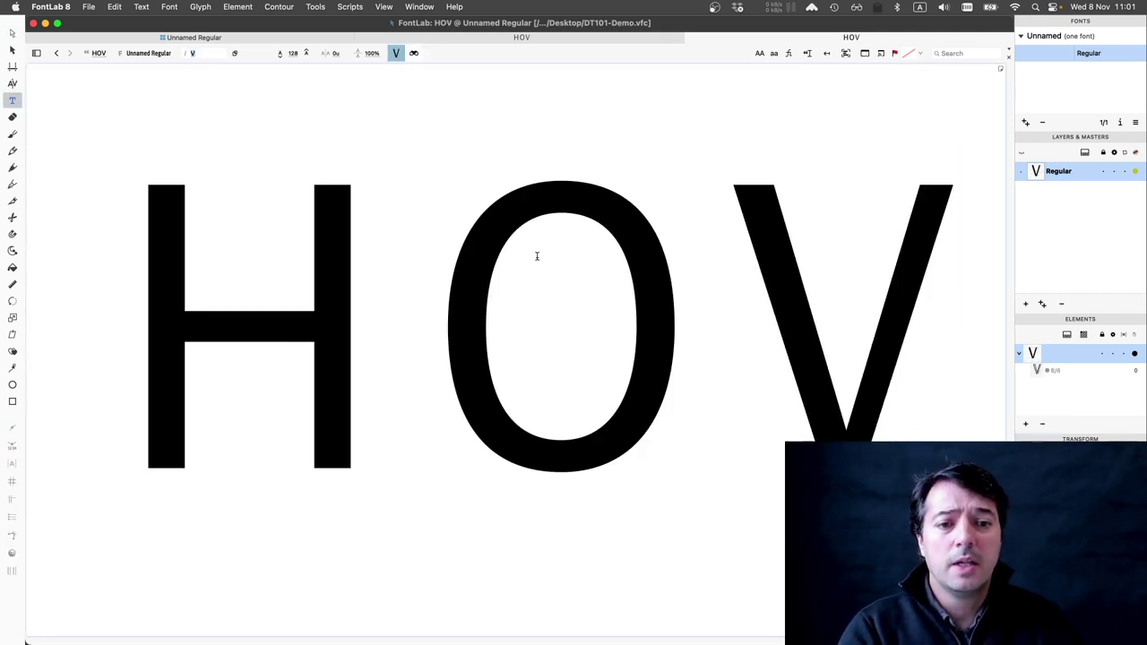
pyautogui.click(11, 35)
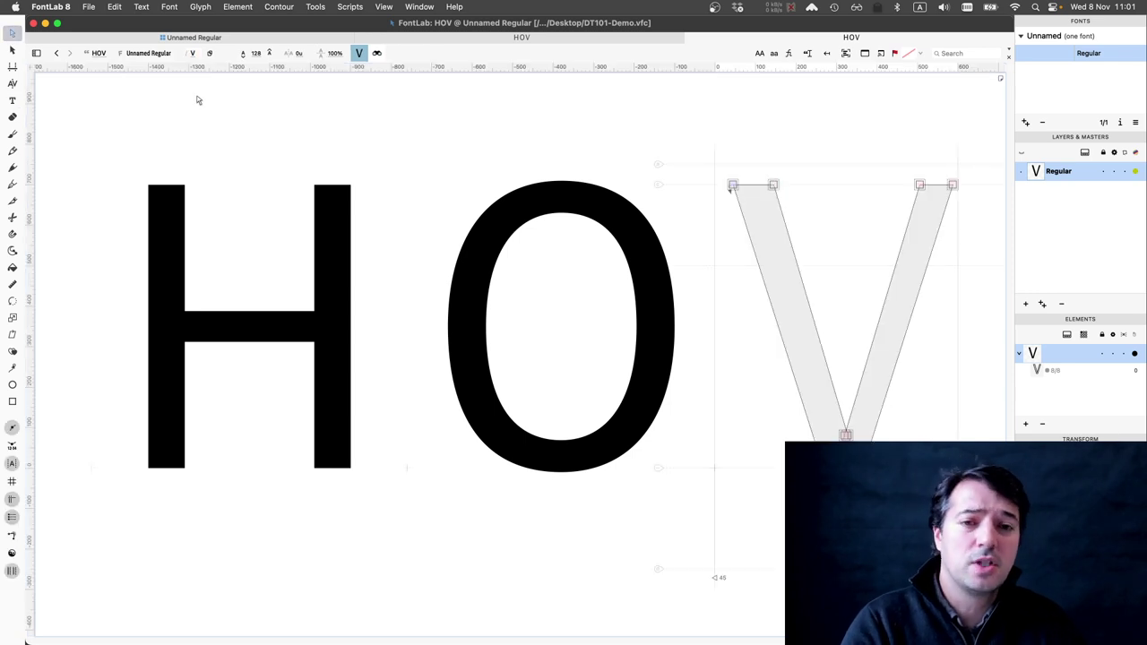
pyautogui.click(723, 580)
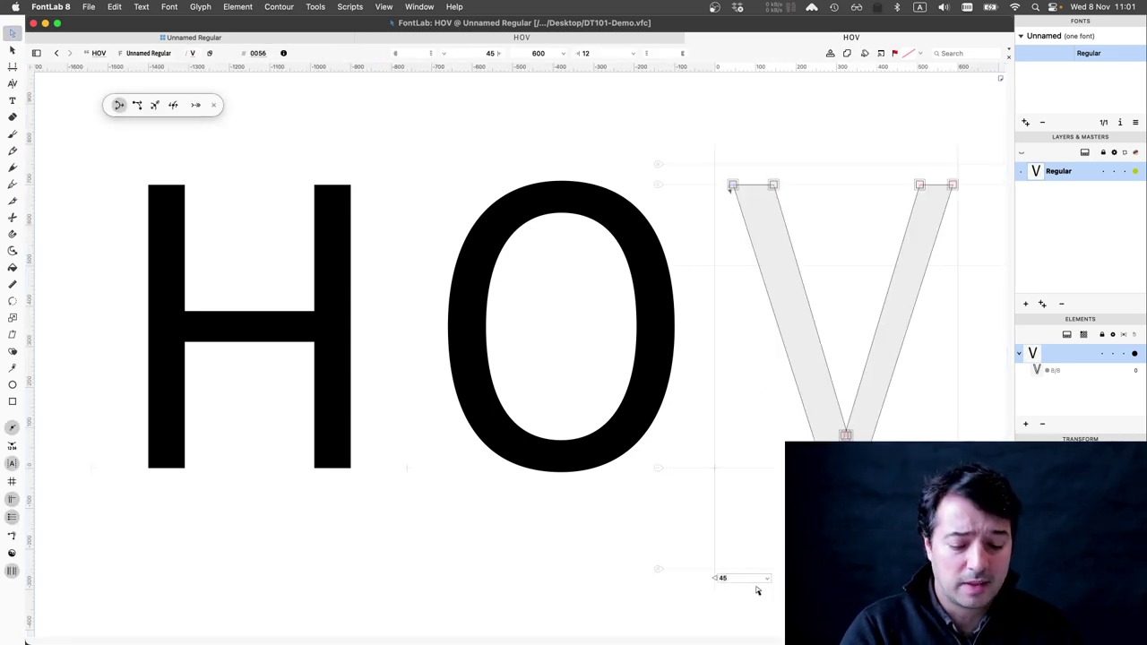
pyautogui.write('70')
pyautogui.press('Return')
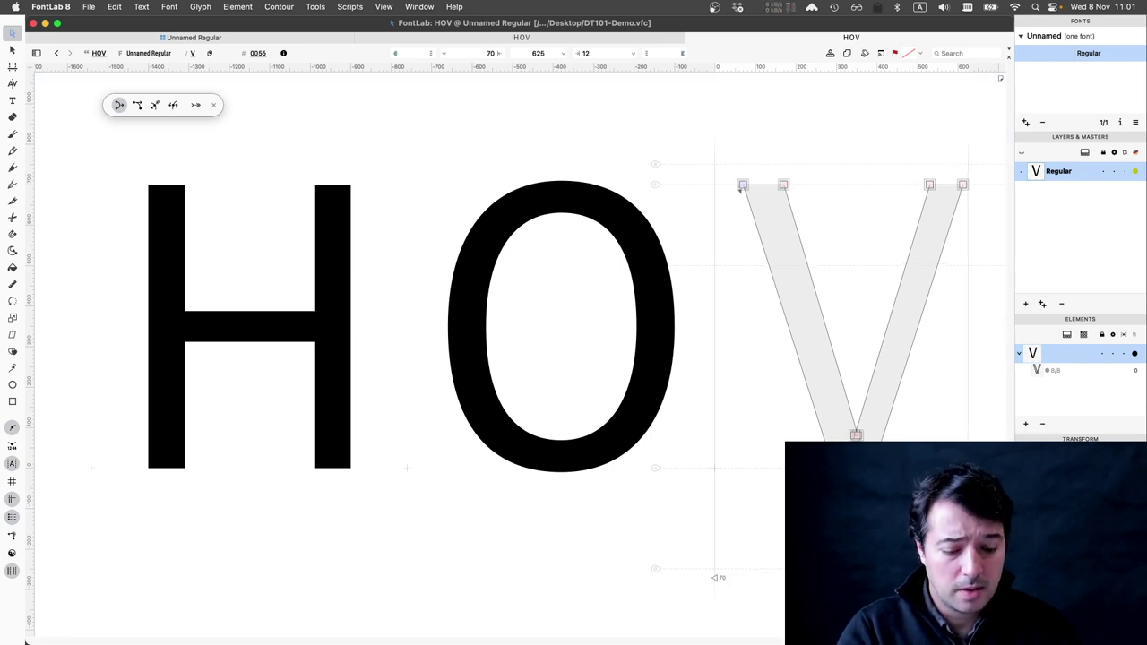
pyautogui.press('Return')
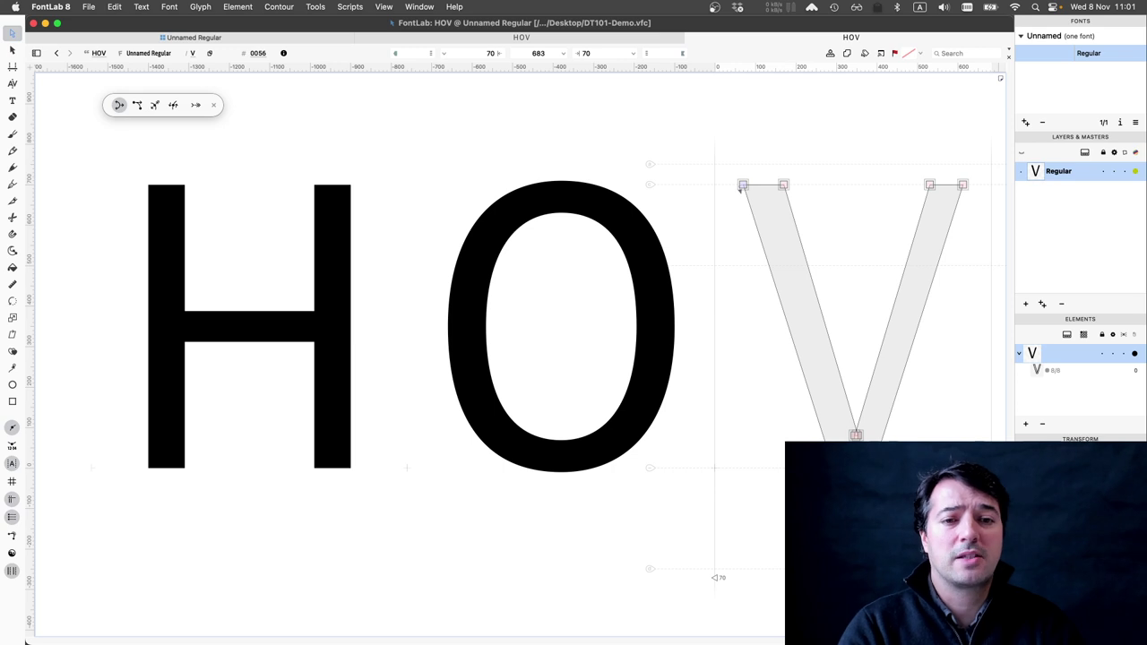
# Change the sample text from HOV to HHHOHO to compare the spacing of straight and round letters.
pyautogui.scroll(-5, 886, 535)
pyautogui.hscroll(2, 885, 536)
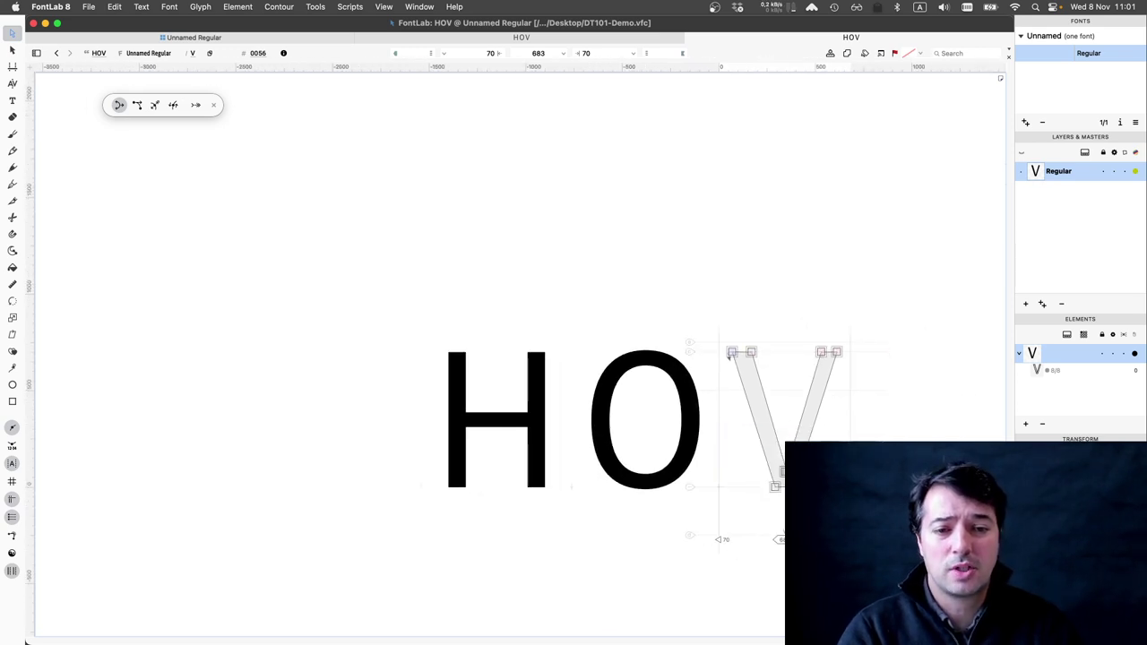
pyautogui.scroll(-2, 788, 389)
pyautogui.hscroll(2, 788, 389)
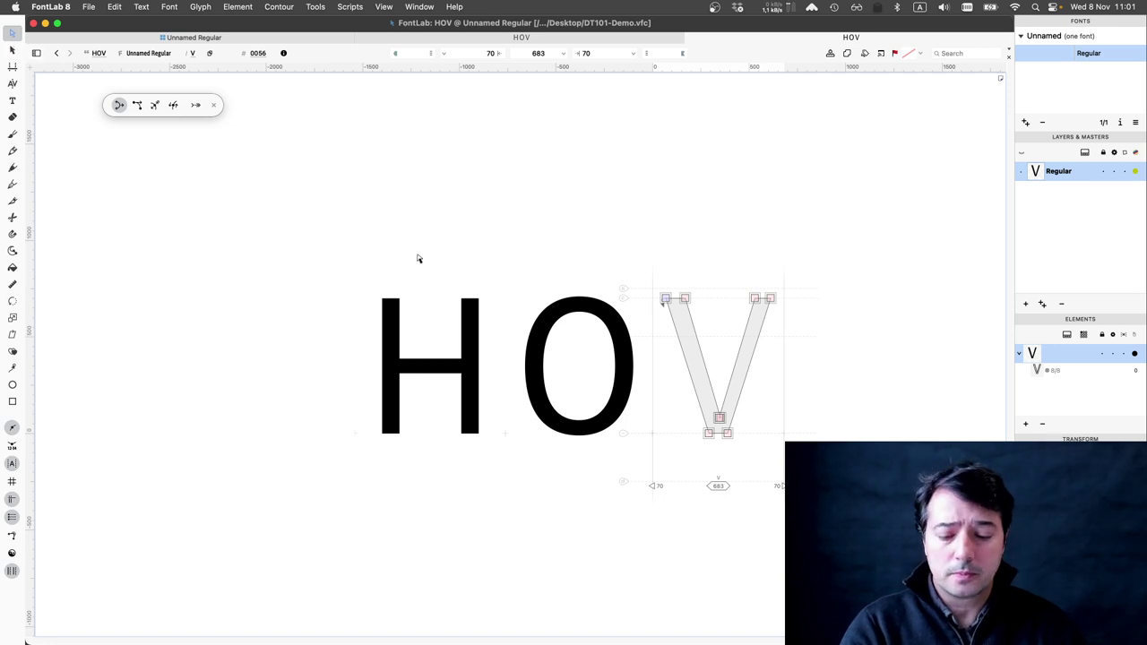
pyautogui.press('t')
pyautogui.press('BackSpace')
pyautogui.press('BackSpace')
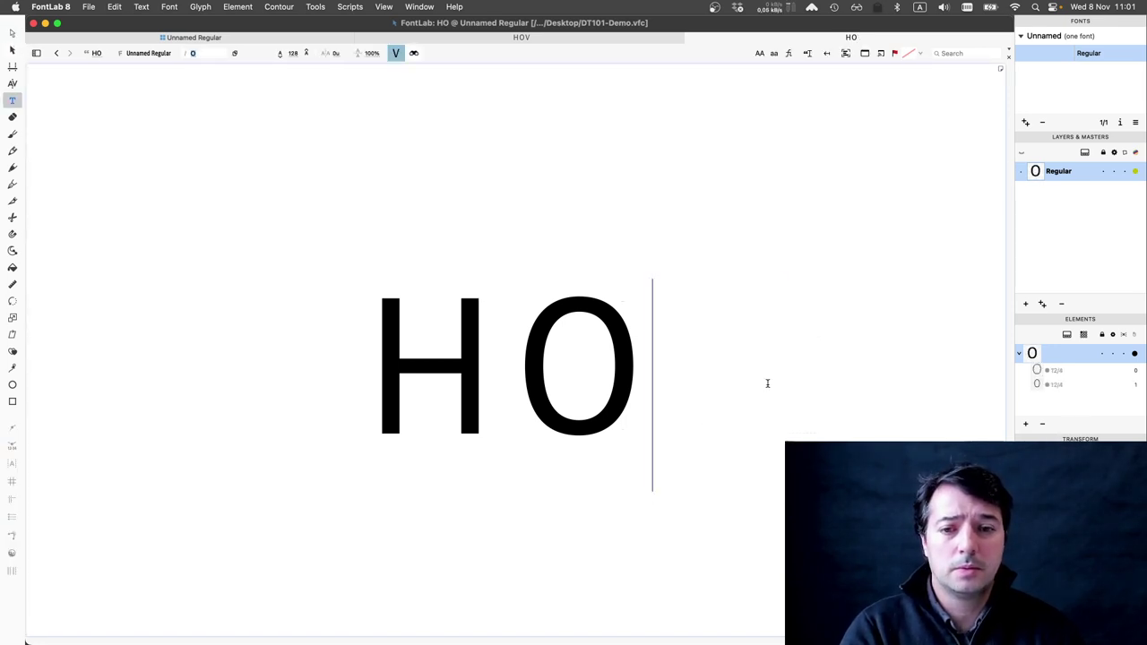
pyautogui.write('HH')
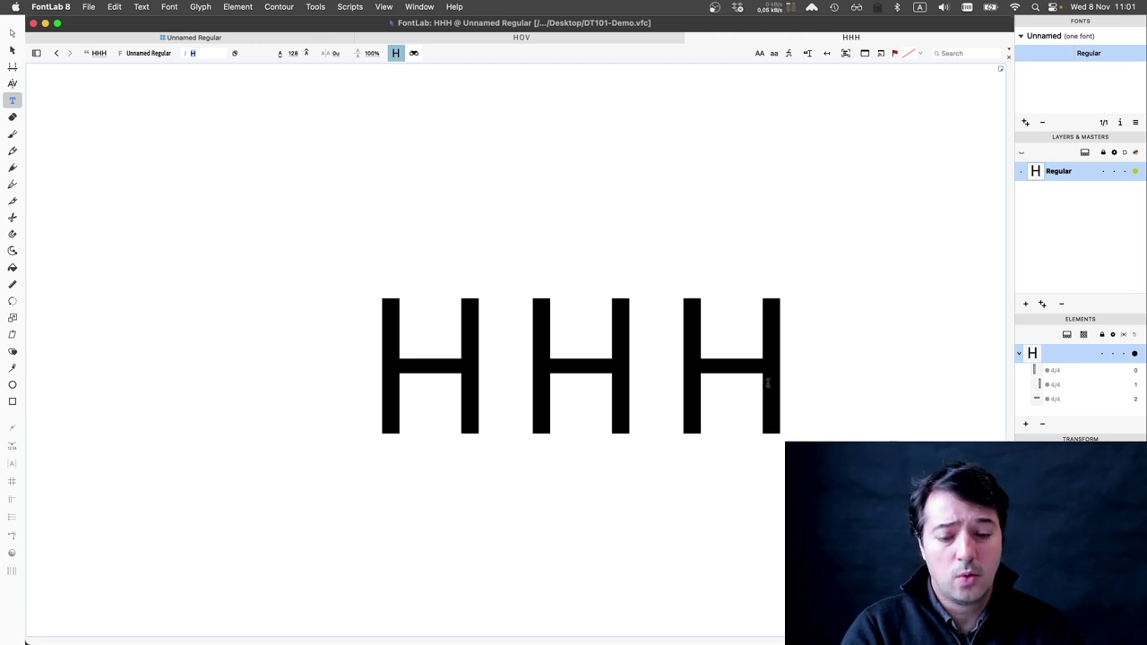
pyautogui.write('OH')
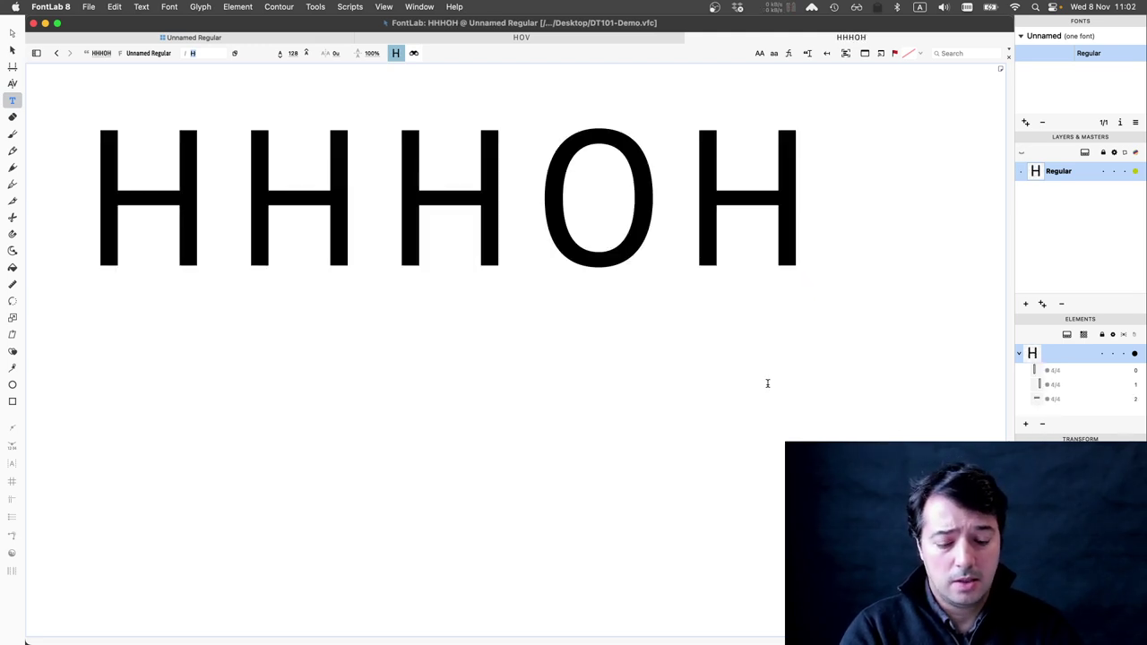
pyautogui.write('O')
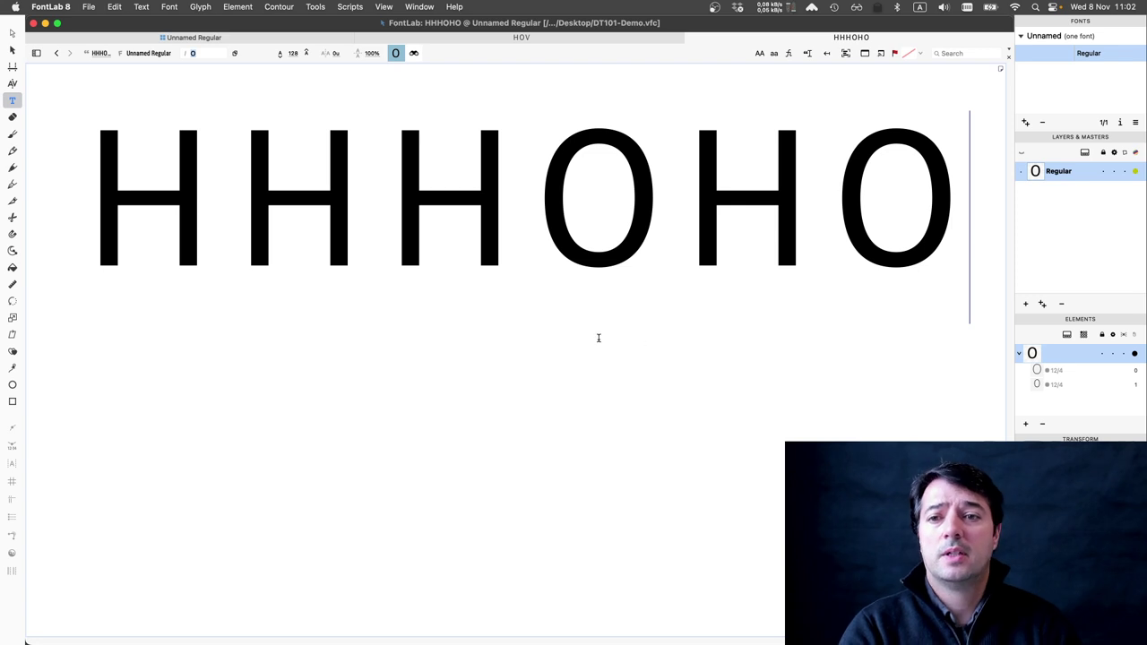
# Reduce the left and right sidebearings of the O to 90 each in the HHHOHO sample.
pyautogui.moveTo(278, 197); pyautogui.dragTo(362, 200)
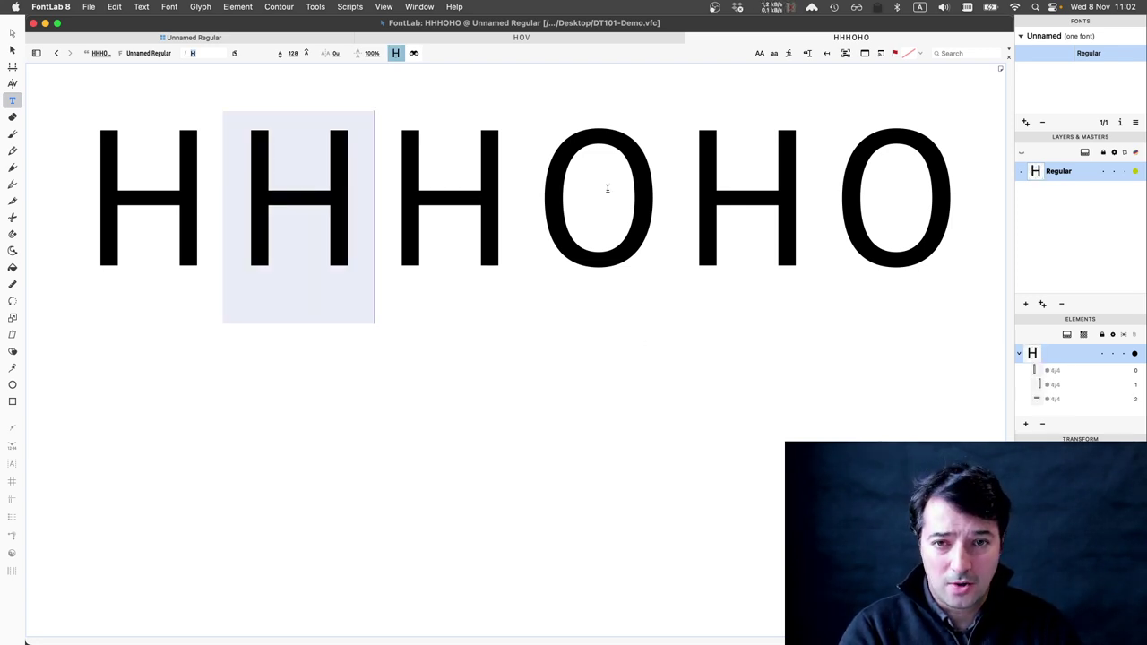
pyautogui.moveTo(582, 189); pyautogui.dragTo(627, 189)
pyautogui.click(680, 191)
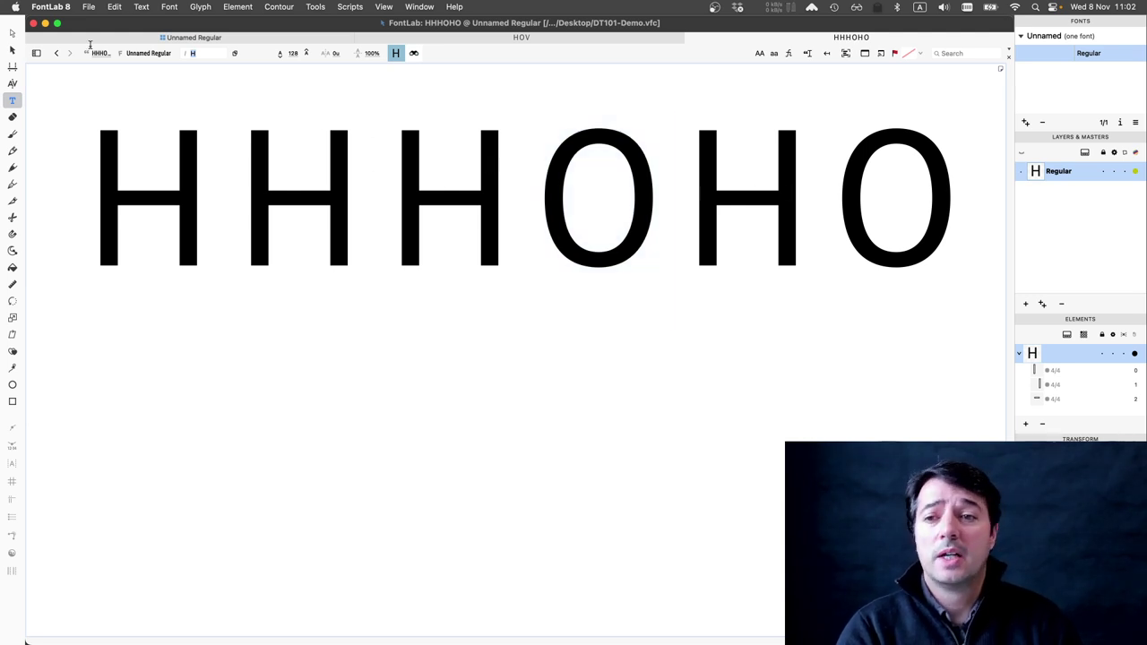
pyautogui.click(13, 33)
pyautogui.press('Escape')
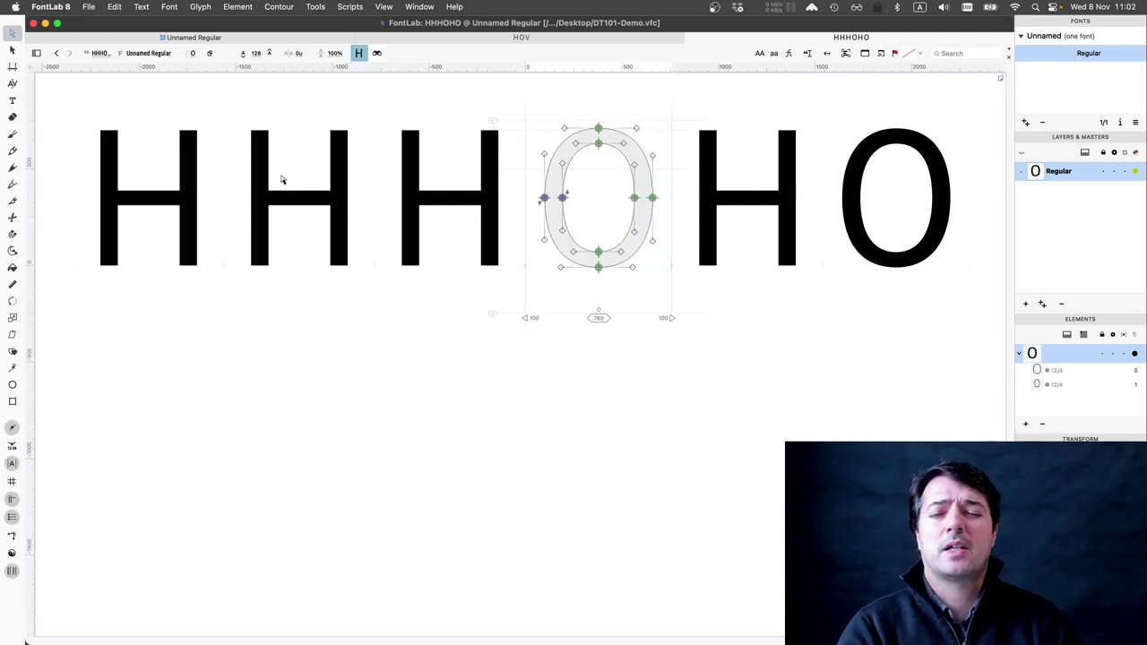
pyautogui.click(534, 318)
pyautogui.press('Return')
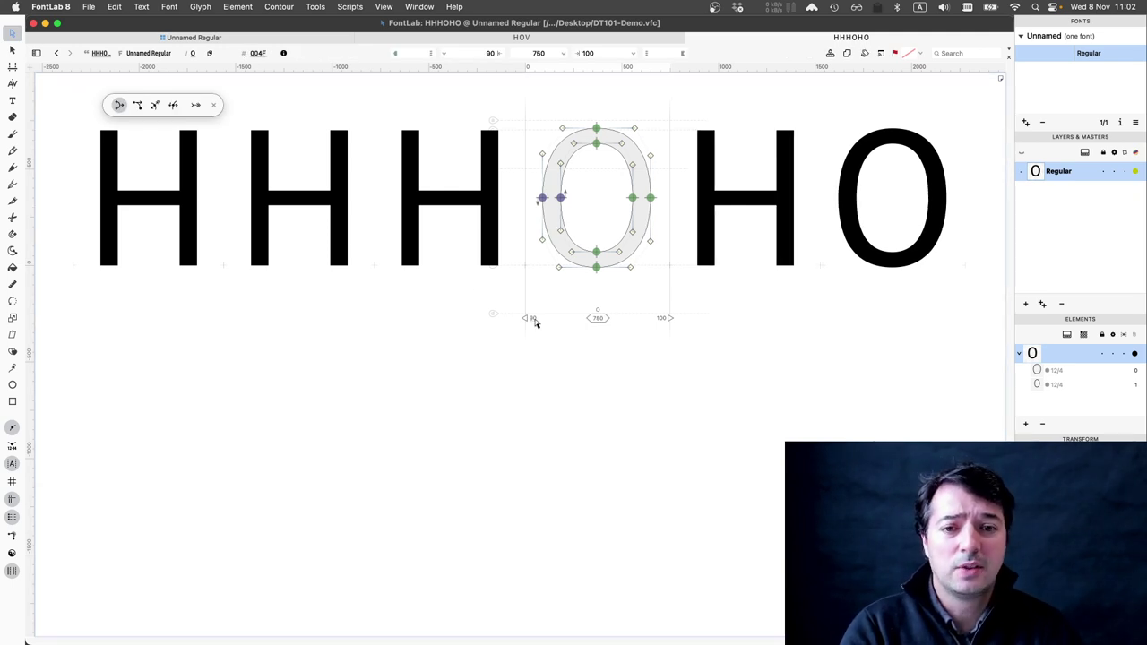
pyautogui.click(664, 321)
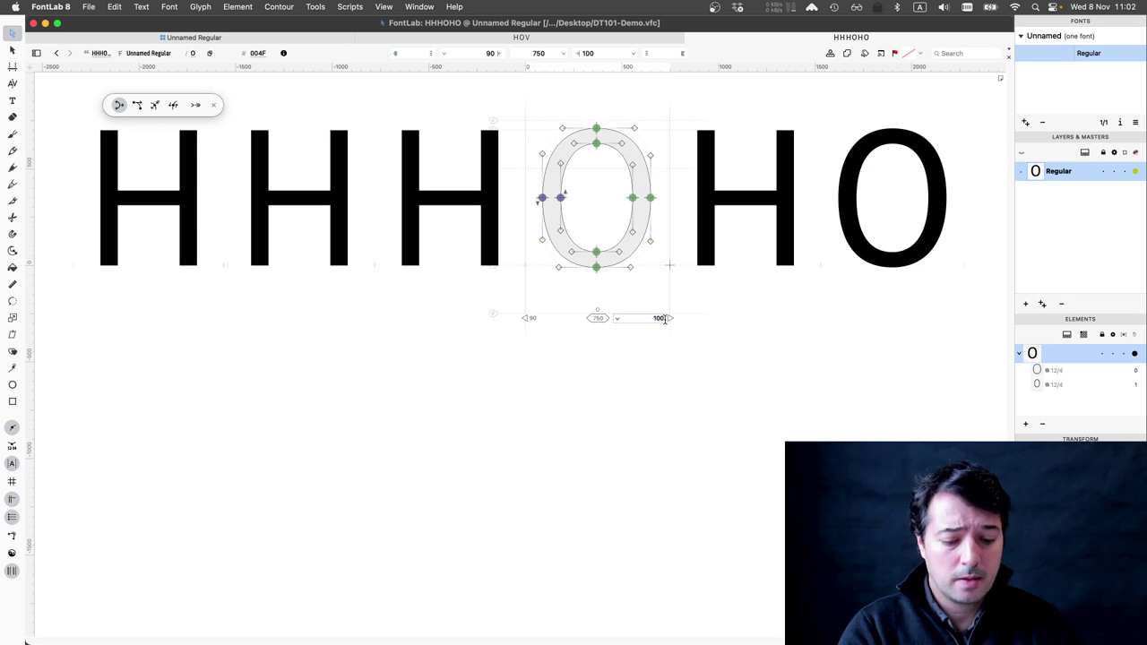
pyautogui.write('90')
pyautogui.press('Return')
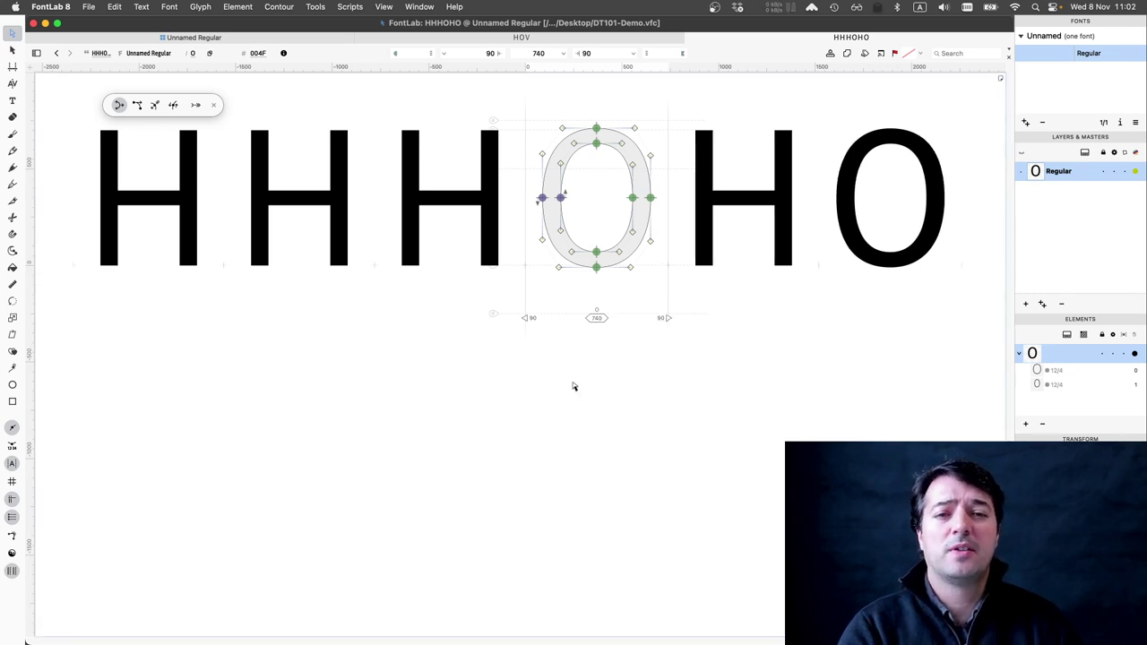
# Increase the left and right sidebearings of the H to 160 each in the HHHOHO sample.
pyautogui.click(13, 100)
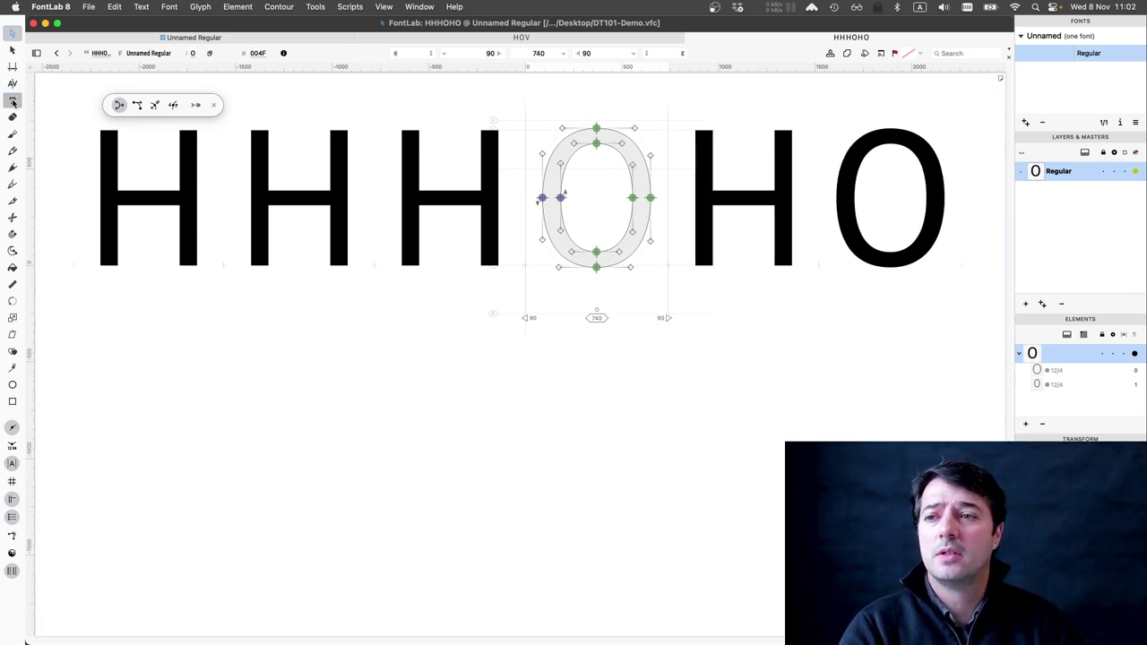
pyautogui.click(303, 330)
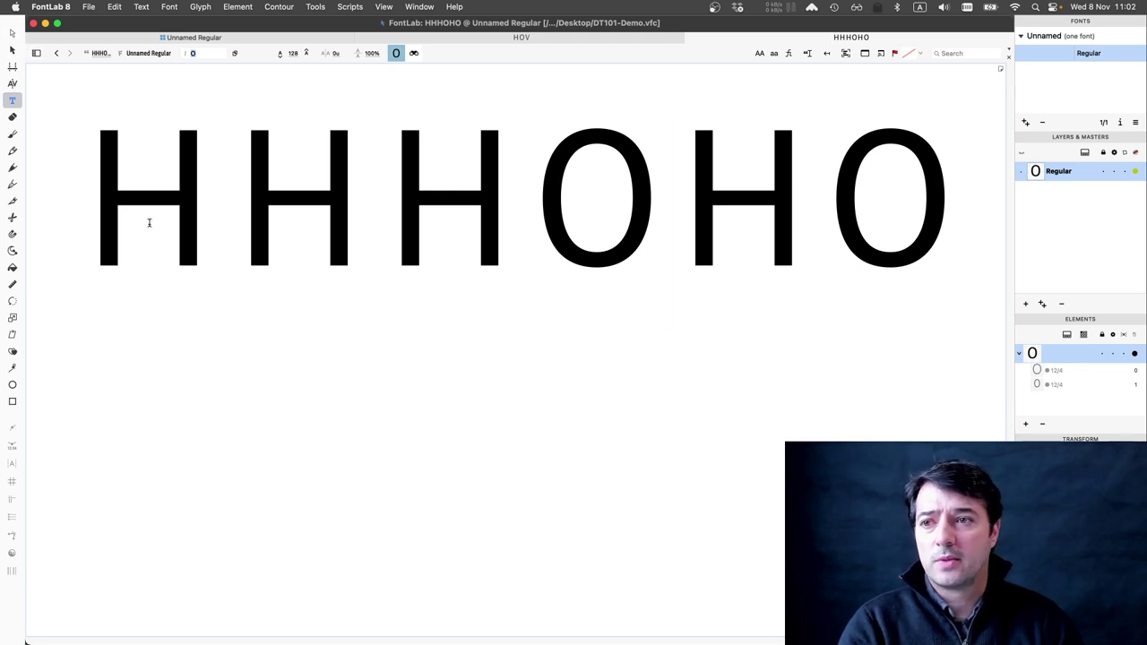
pyautogui.click(11, 33)
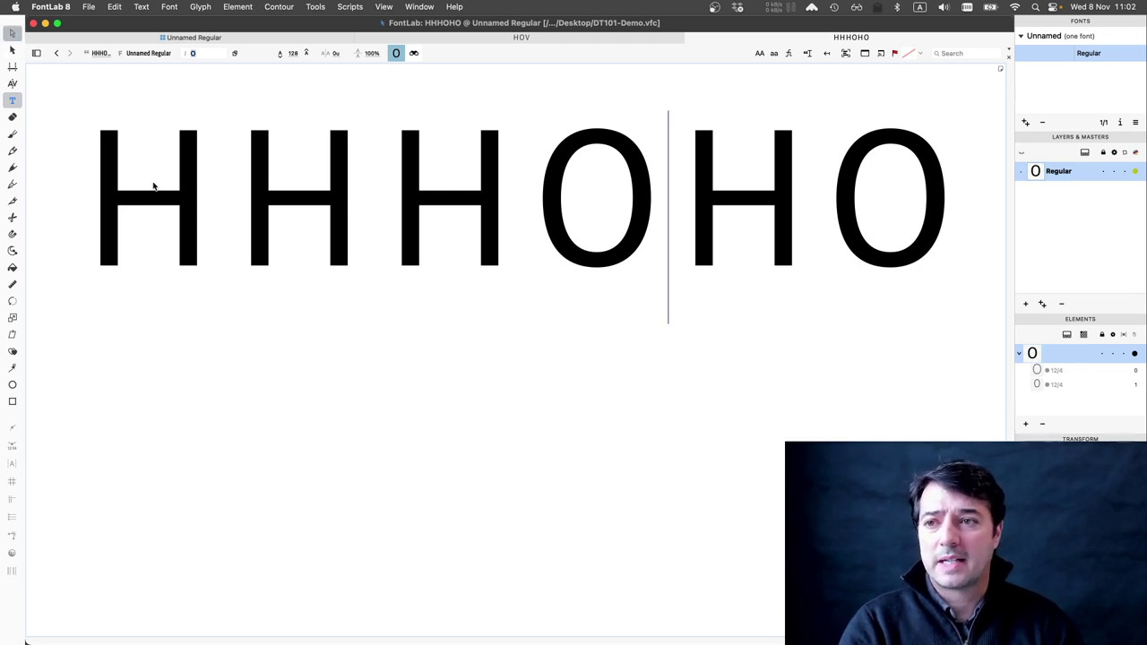
pyautogui.click(167, 281)
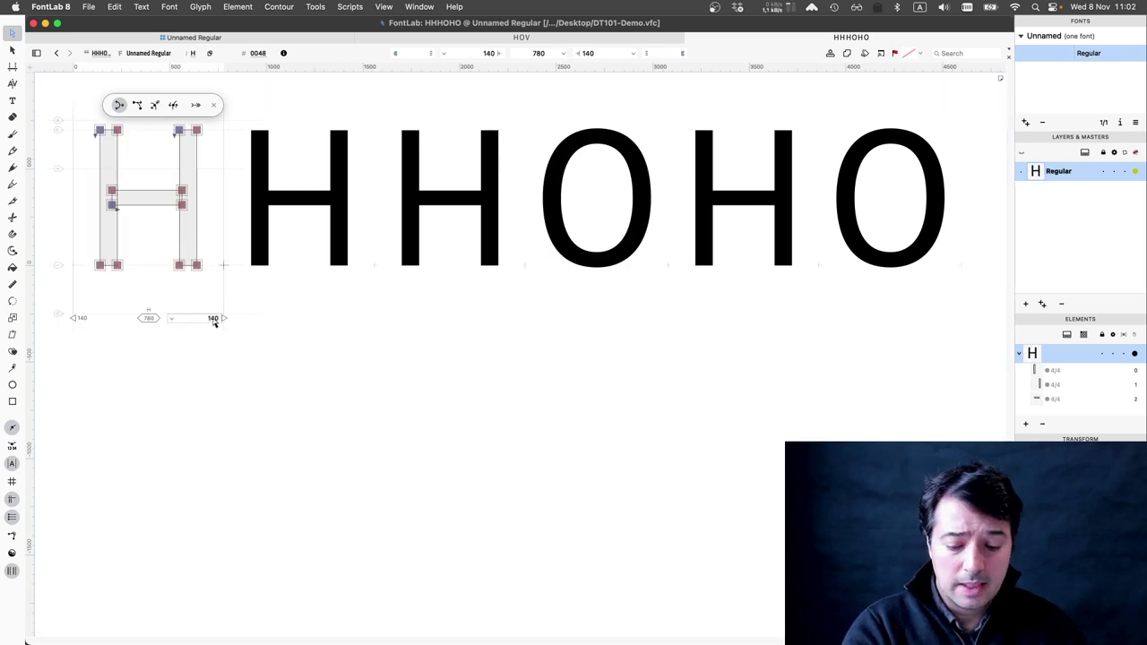
pyautogui.click(83, 319)
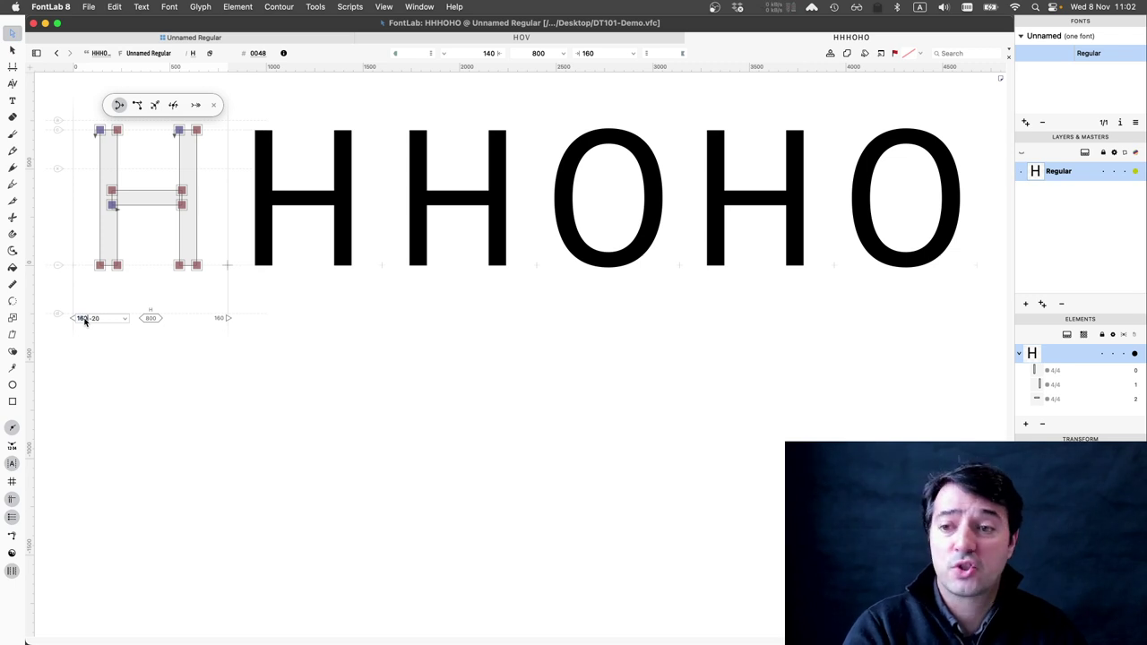
pyautogui.write('160')
pyautogui.press('Return')
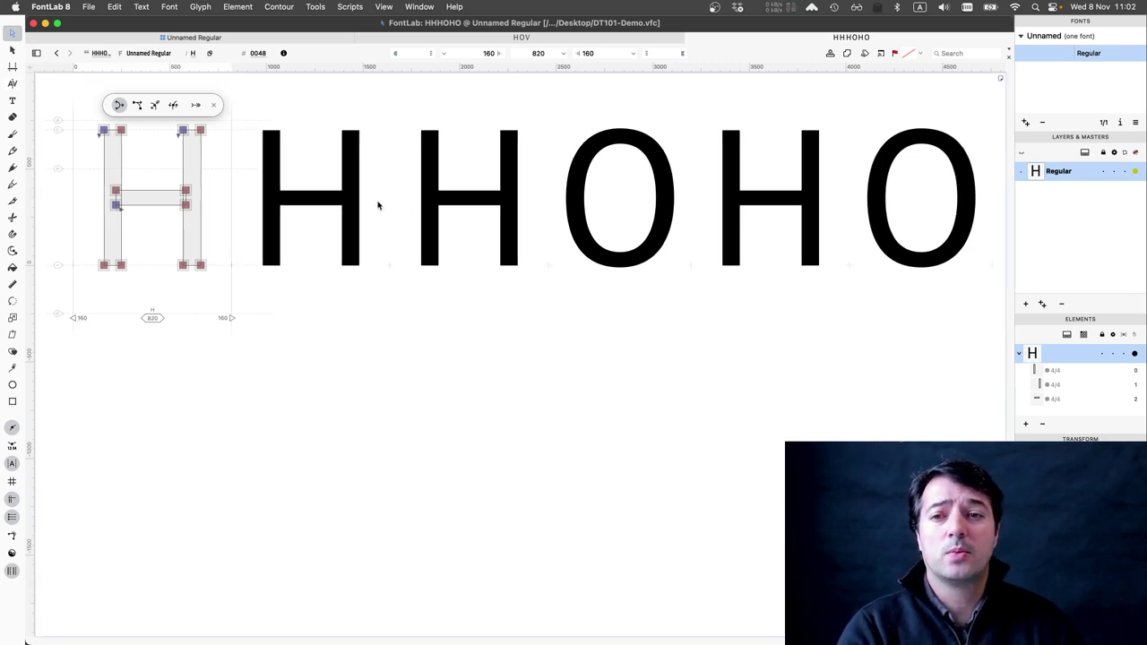
pyautogui.scroll(-3, 440, 291)
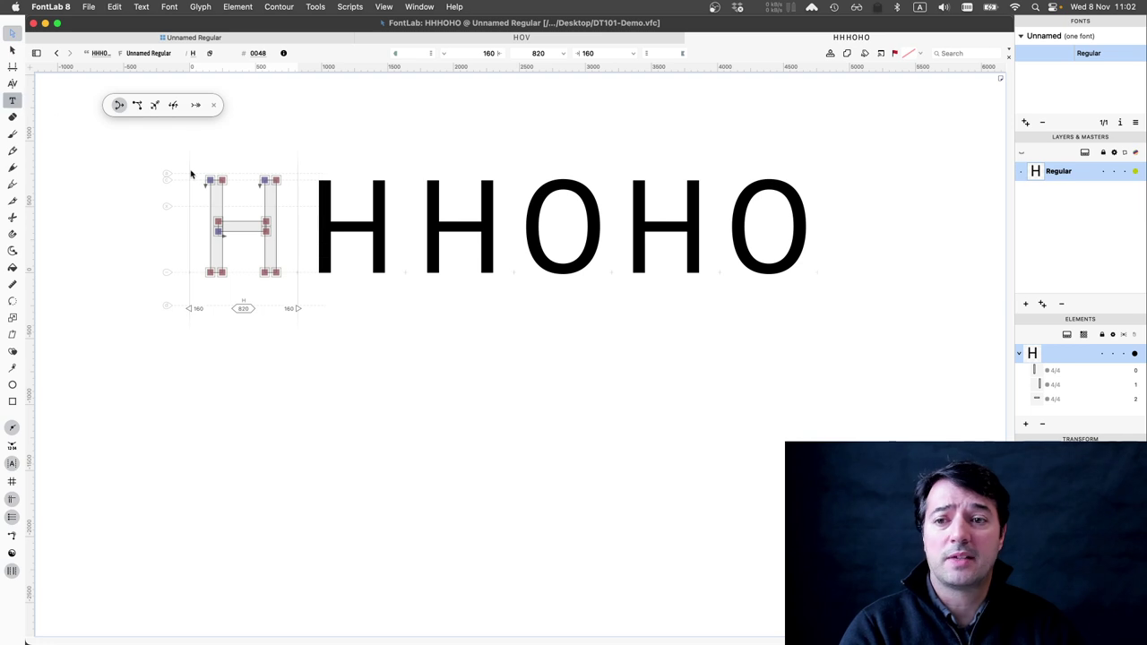
# Extend the HHHOHO sample with more straight and round letters so it reads HHHOHOHHHH OOOOHHHHHOHOHOHOH.
pyautogui.press('t')
pyautogui.click(310, 223)
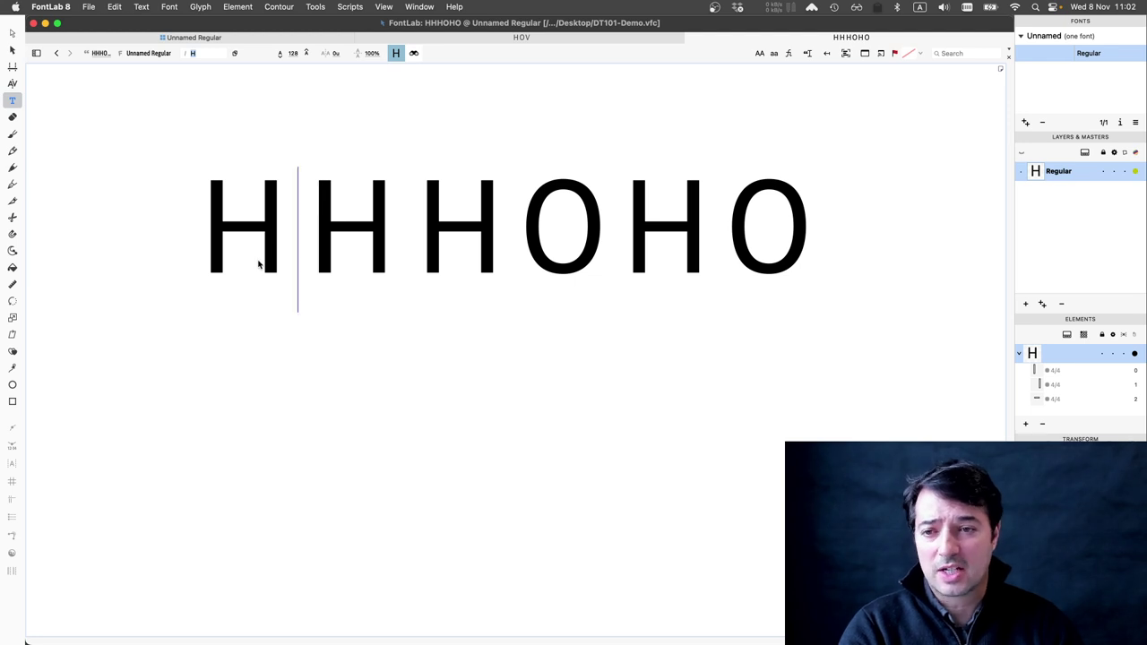
pyautogui.press('super+a')
pyautogui.scroll(3, 240, 294)
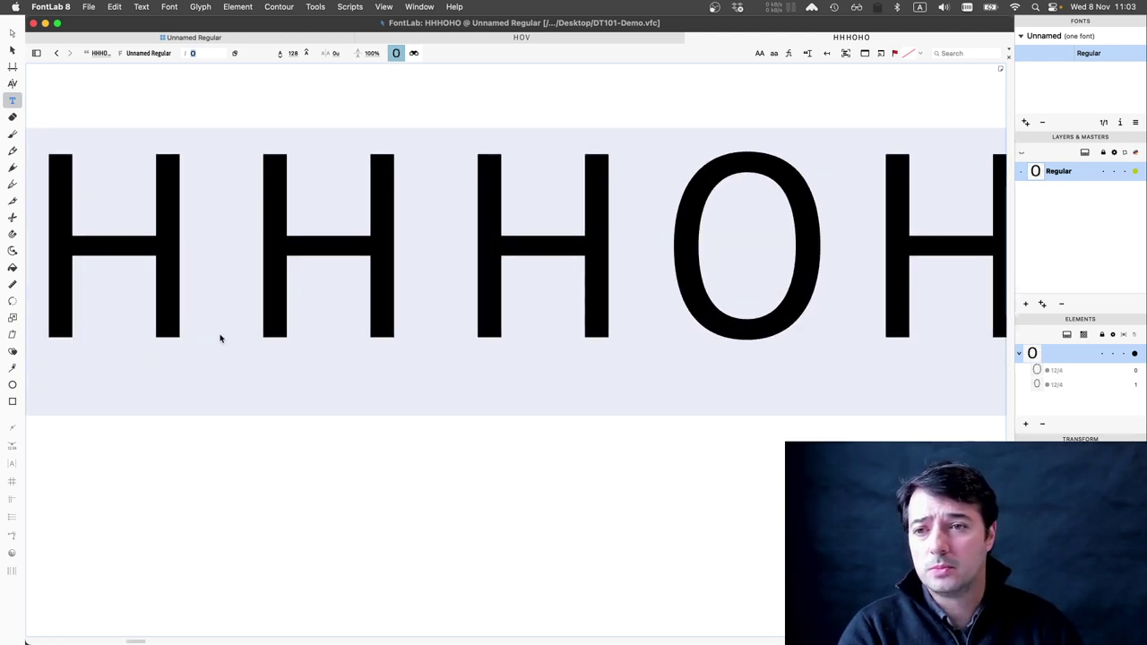
pyautogui.press('super+minus')
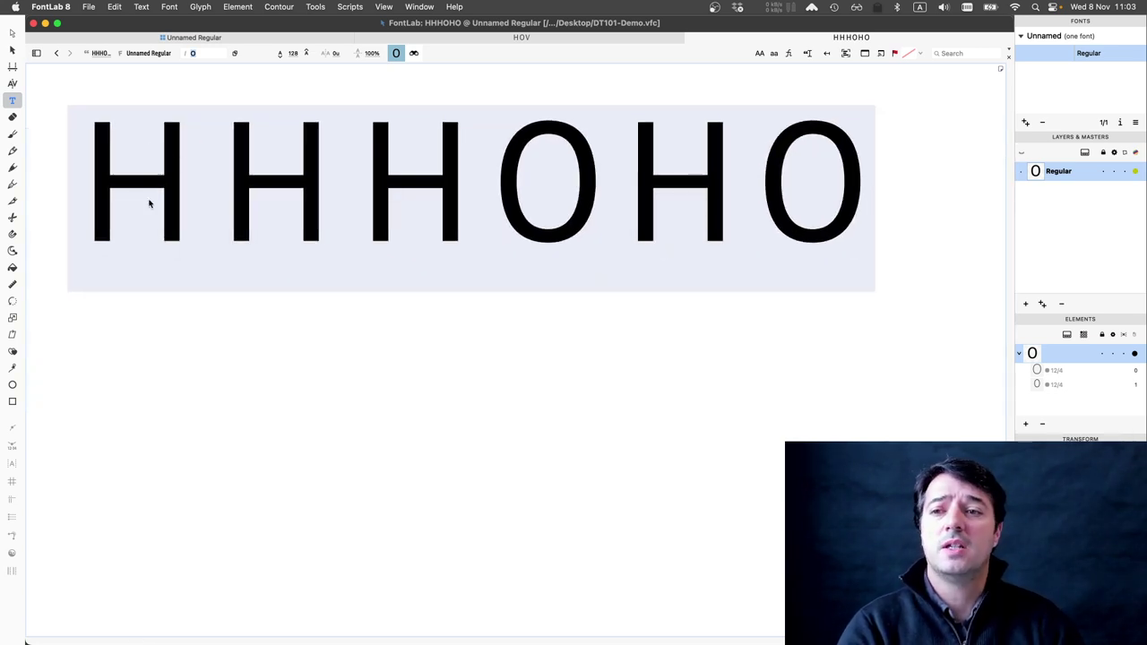
pyautogui.press('super+minus')
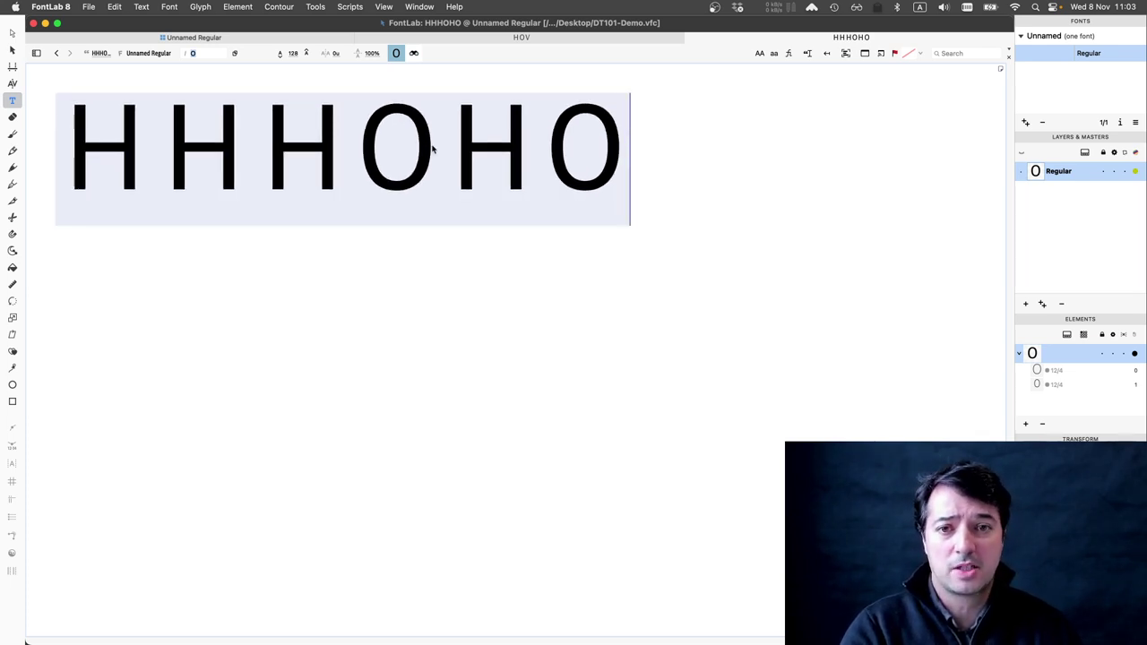
pyautogui.click(659, 110)
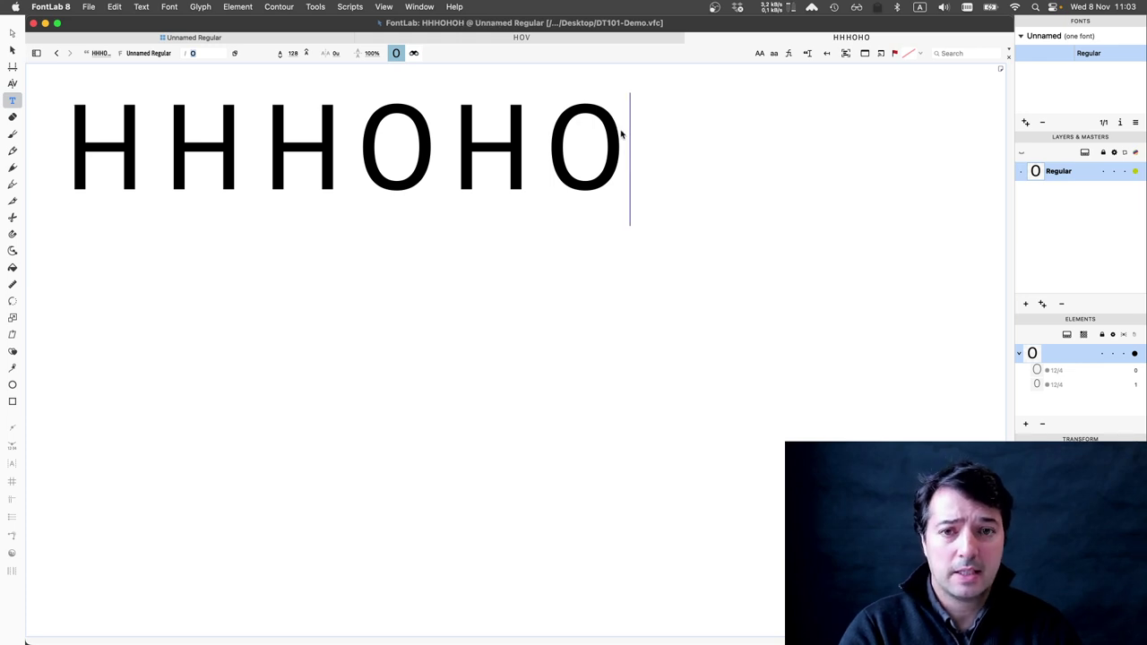
pyautogui.write('HHHH OO')
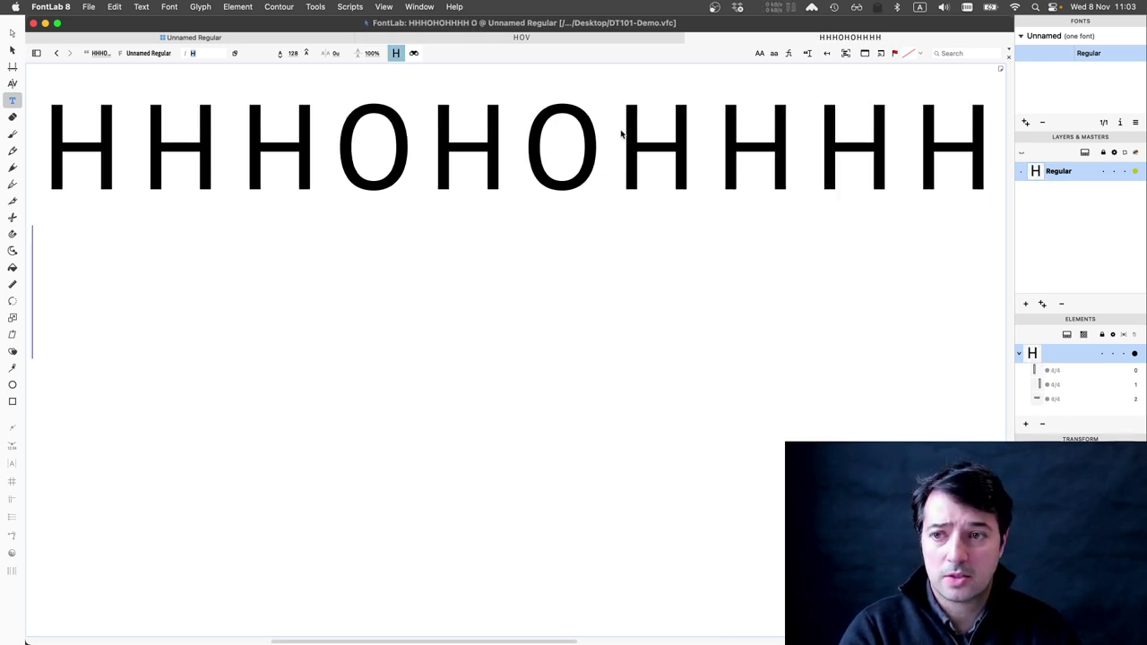
pyautogui.write('OOHH')
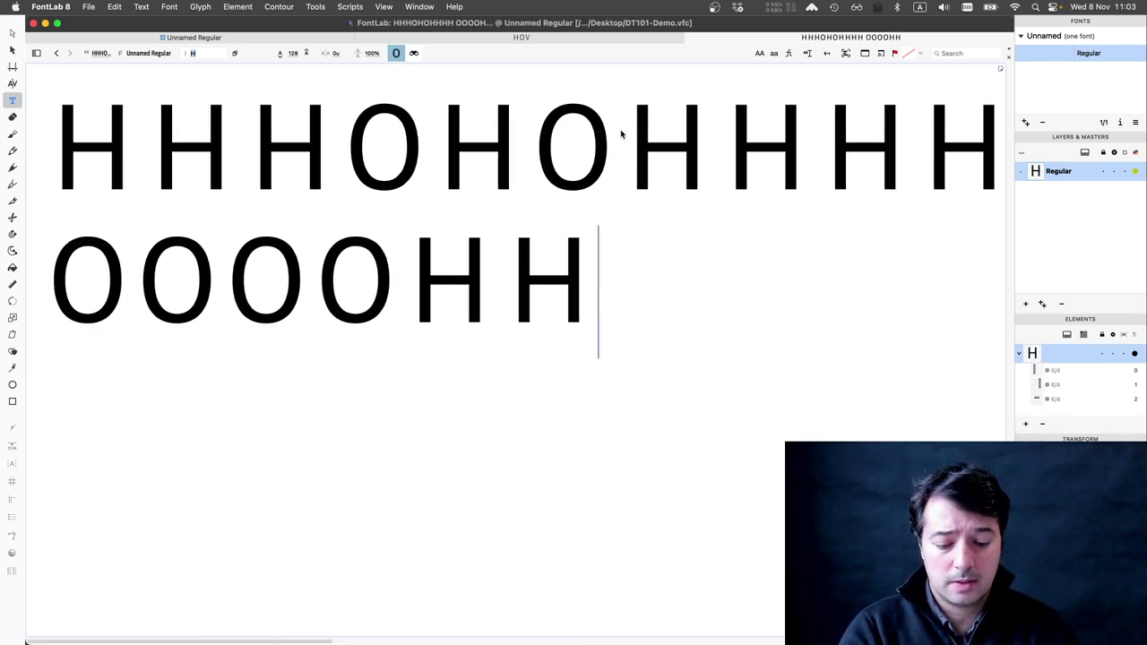
pyautogui.write('HHHOHOH')
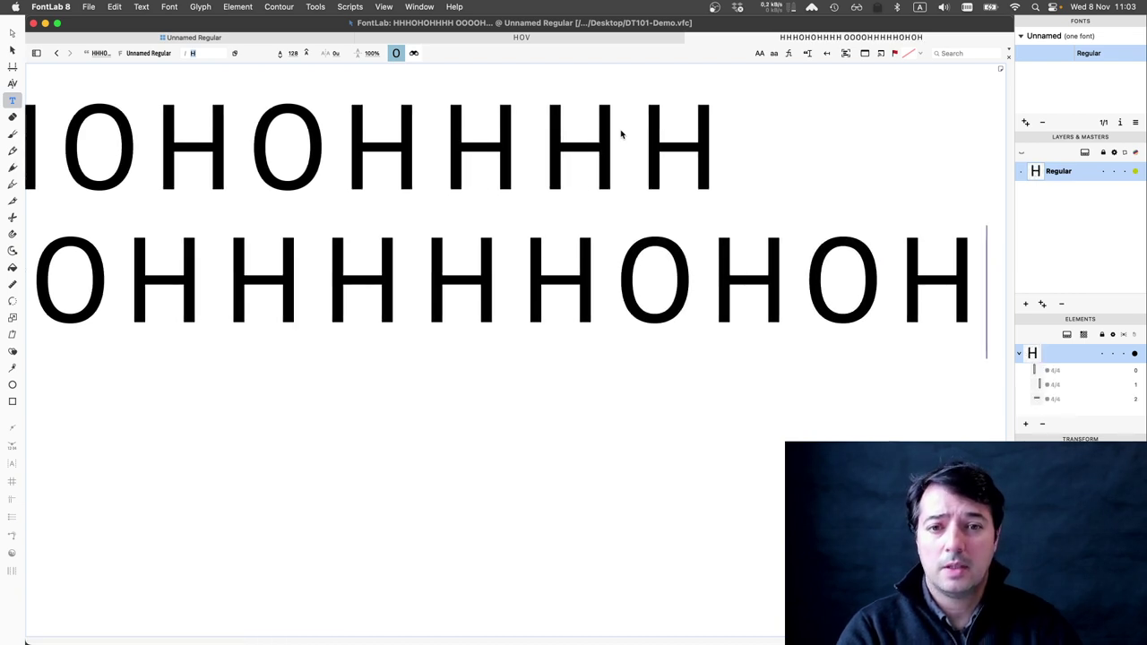
pyautogui.write('OHOH')
# Examine the spacing rhythm between the H and O letters of the extended sample text at small and large sizes.
pyautogui.press('super+minus')
pyautogui.press('super+minus')
pyautogui.press('super+minus')
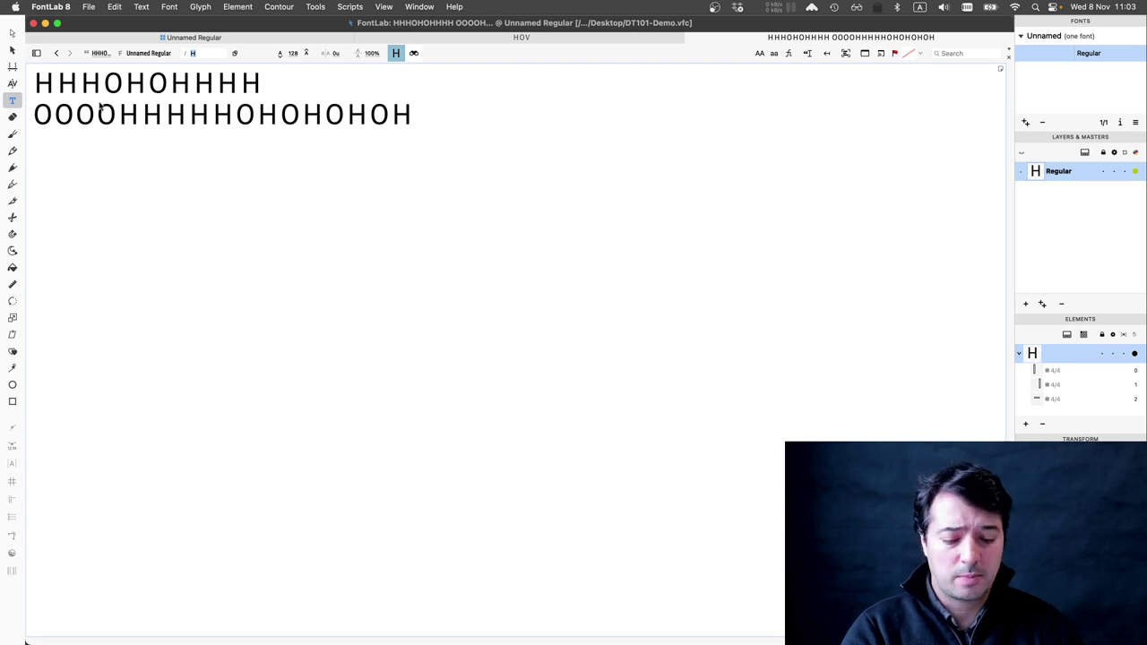
pyautogui.press('super+0')
pyautogui.scroll(-3, 113, 151)
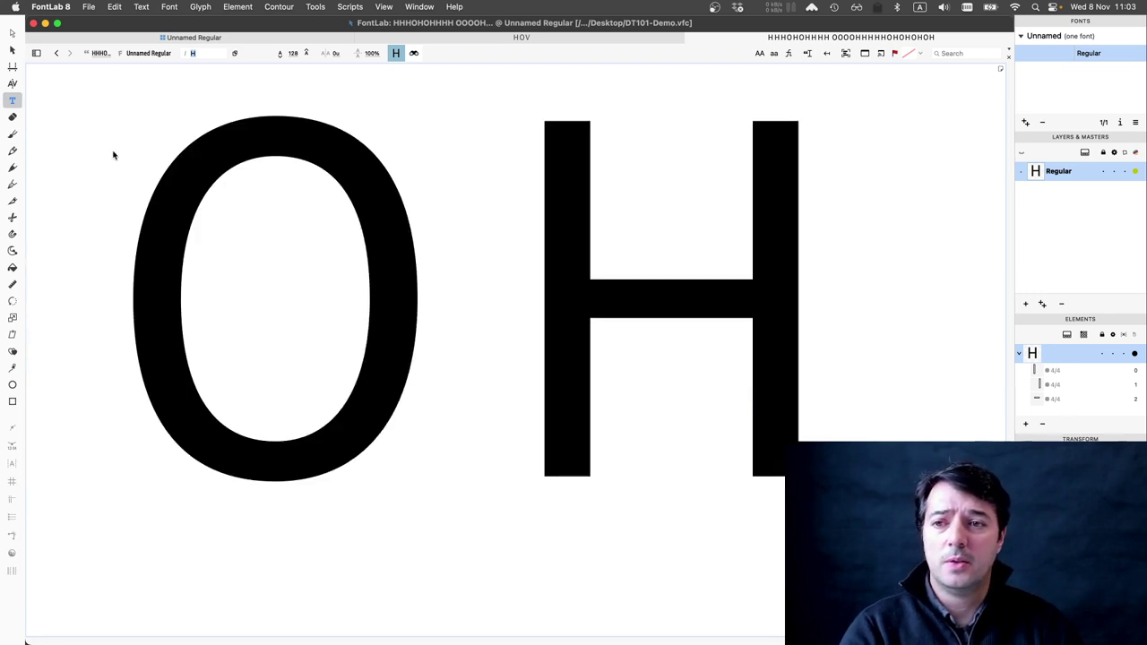
pyautogui.press('super+minus')
pyautogui.press('super+a')
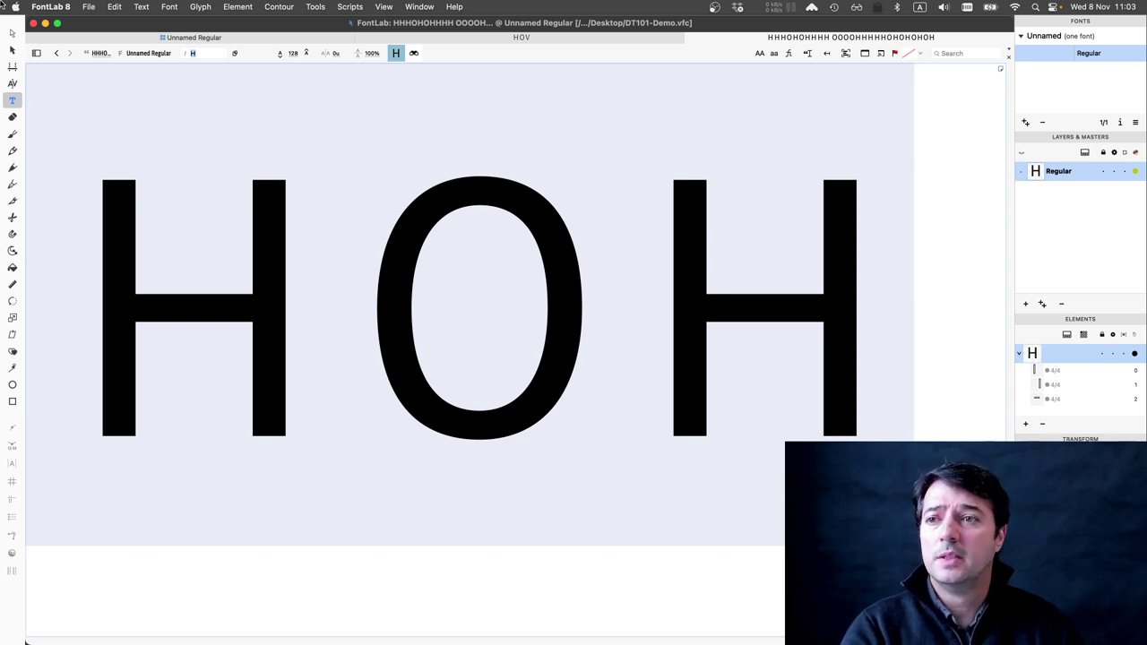
pyautogui.click(14, 36)
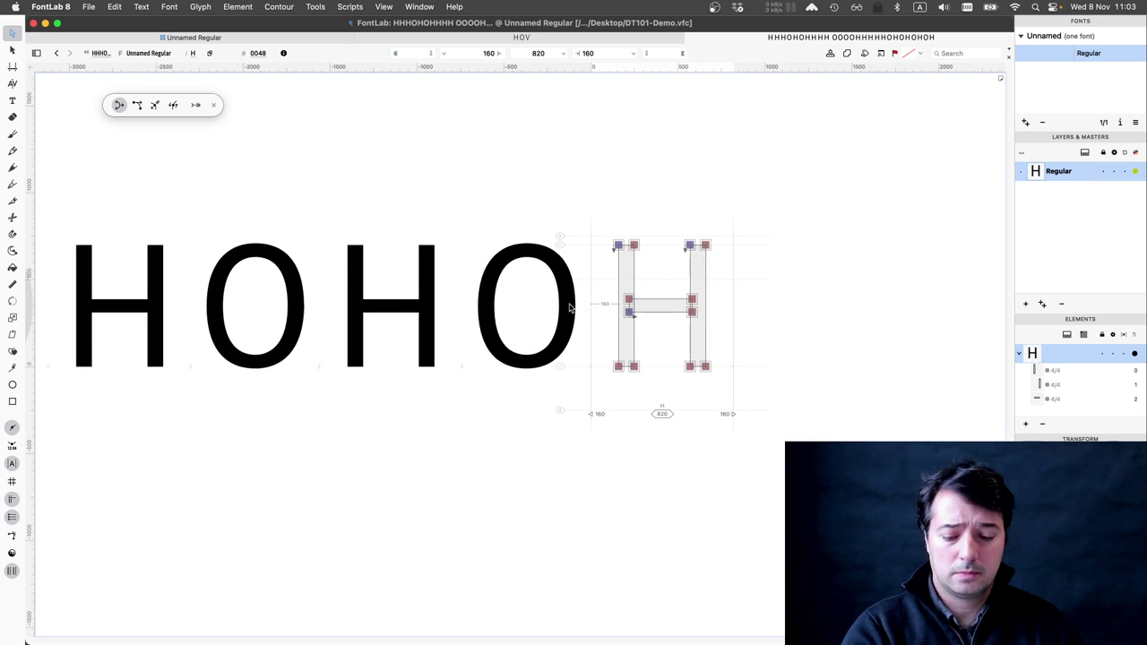
# Replace the entire sample text with HOV and open its V for outline editing.
pyautogui.press('t')
pyautogui.press('super+a')
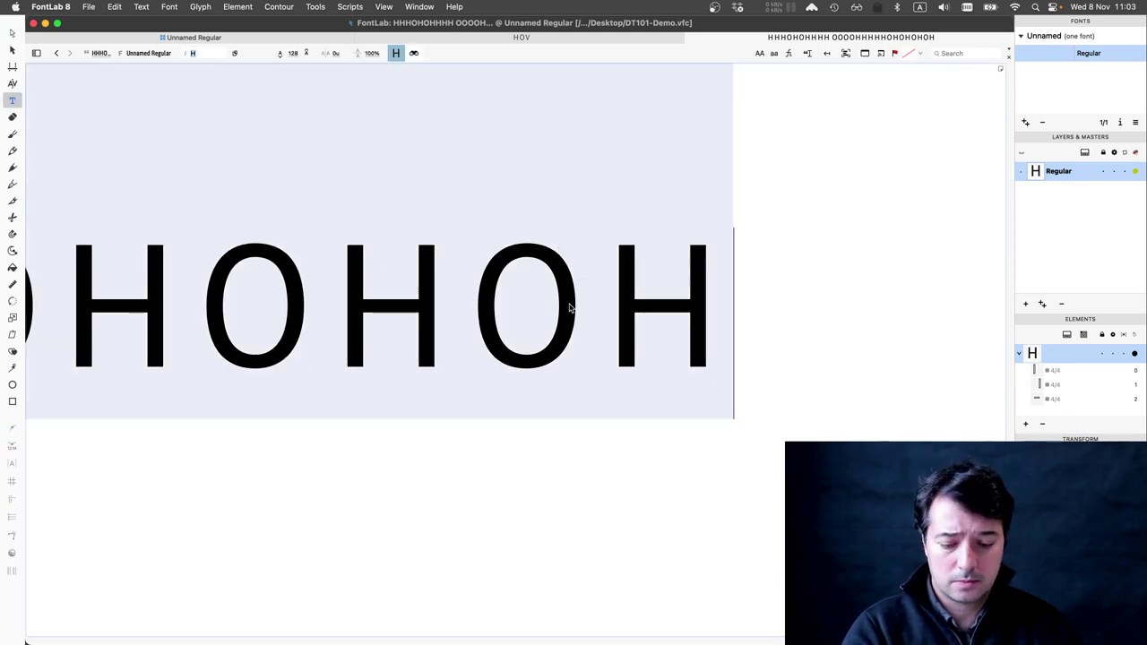
pyautogui.write('HOV')
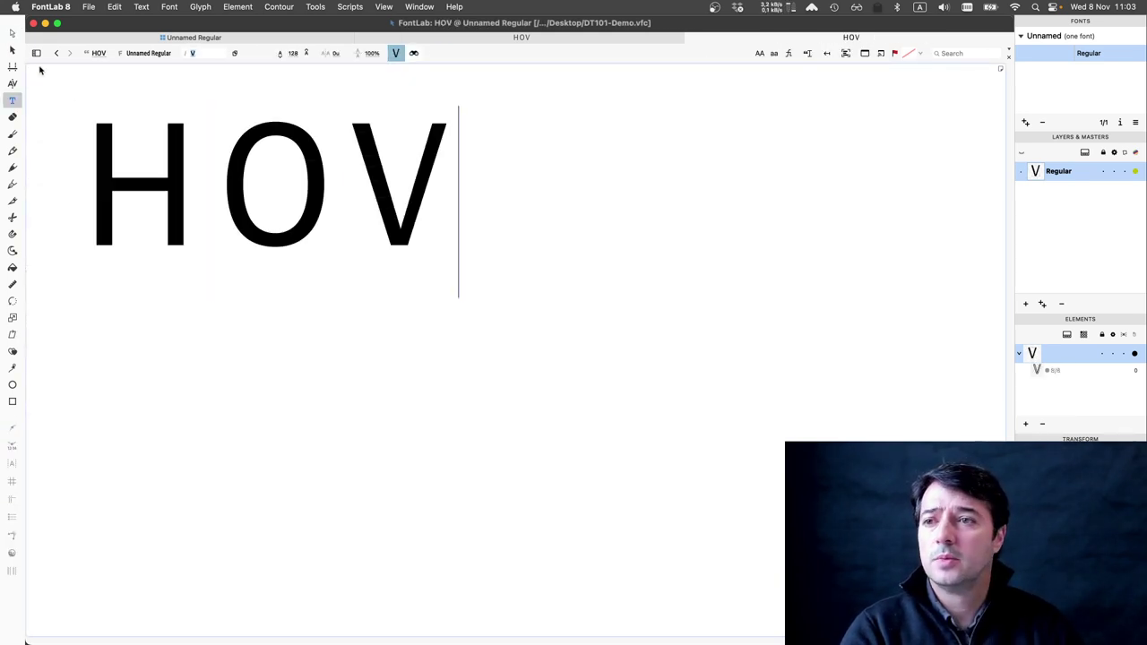
pyautogui.click(13, 36)
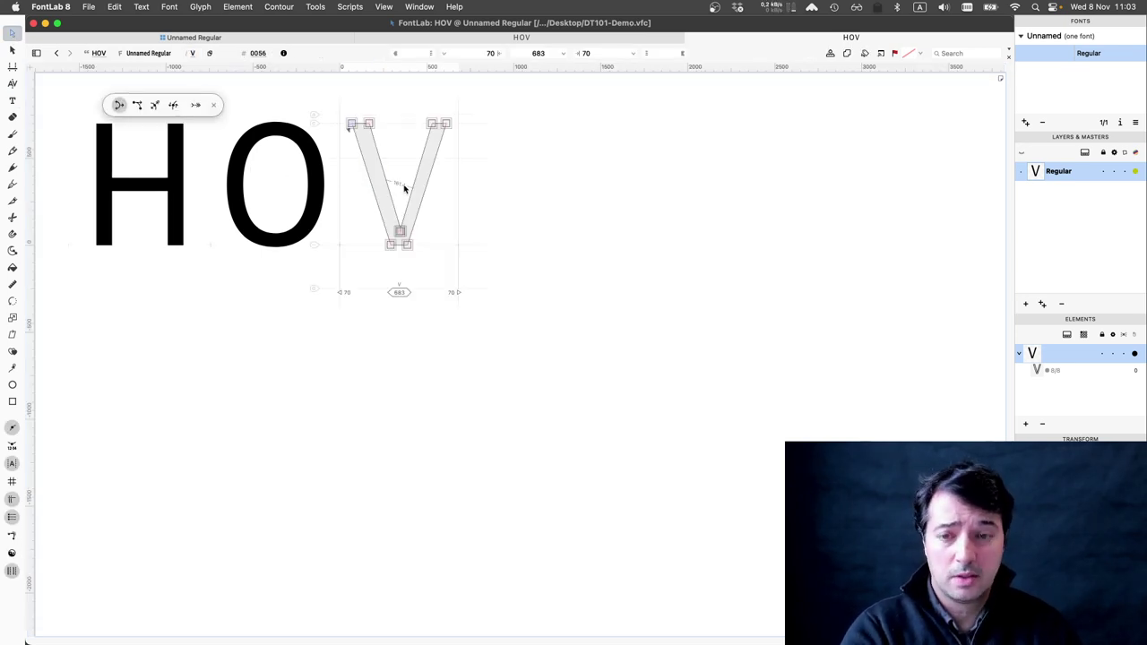
# Remove the O and V from the HOV sample and extend the remaining H to HHHVHV.
pyautogui.press('t')
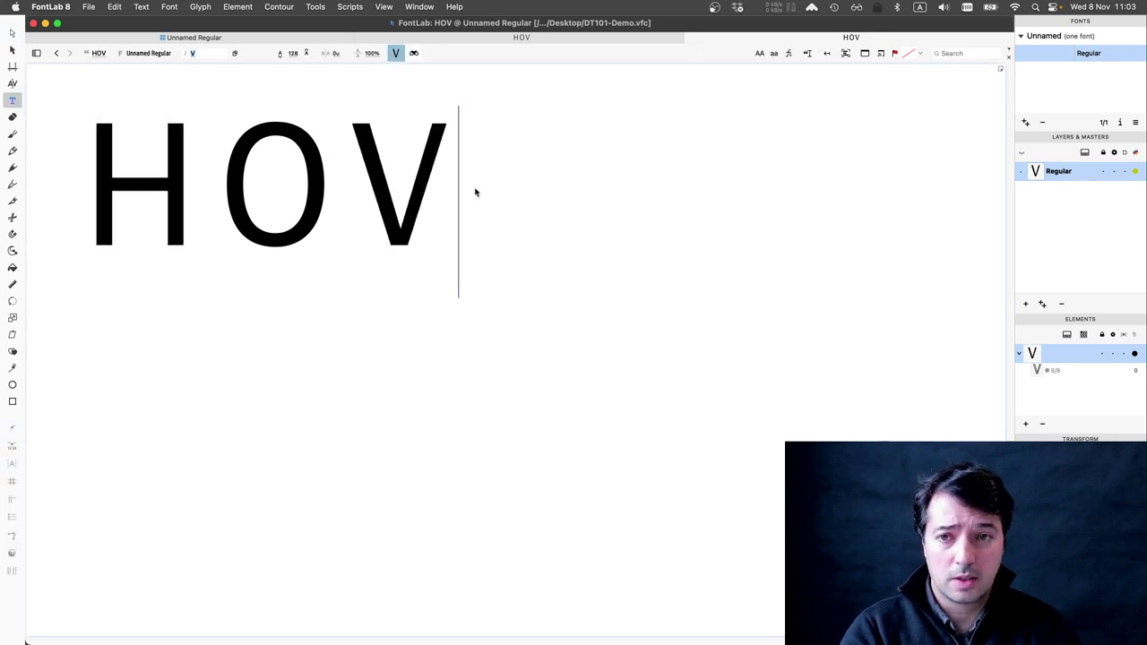
pyautogui.press('BackSpace')
pyautogui.press('BackSpace')
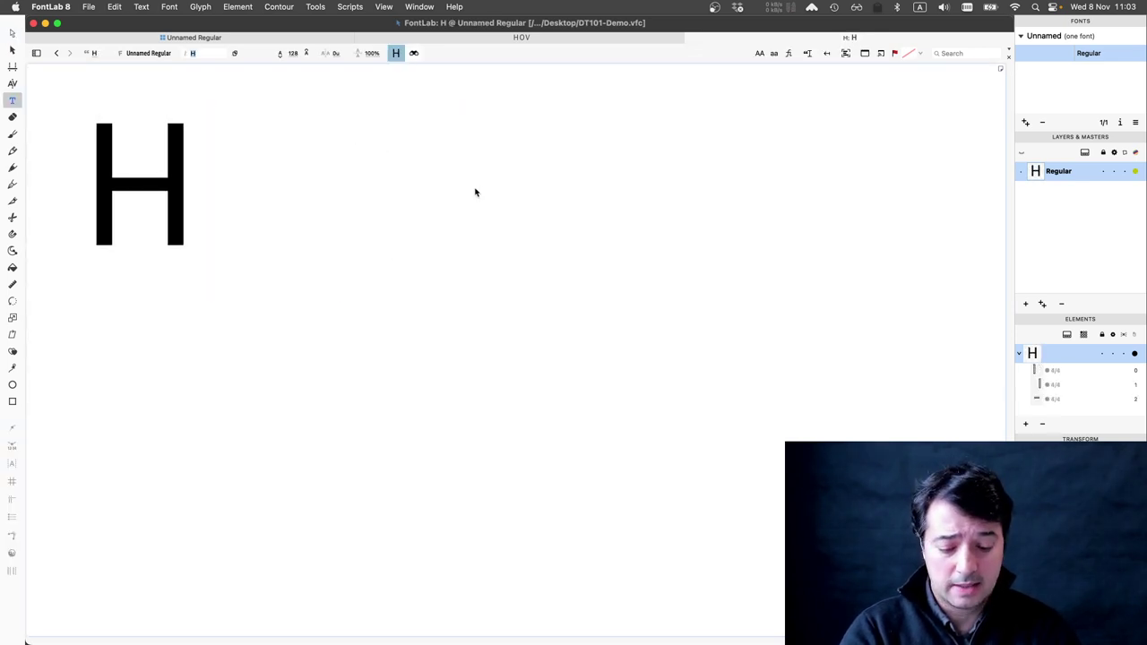
pyautogui.write('HH')
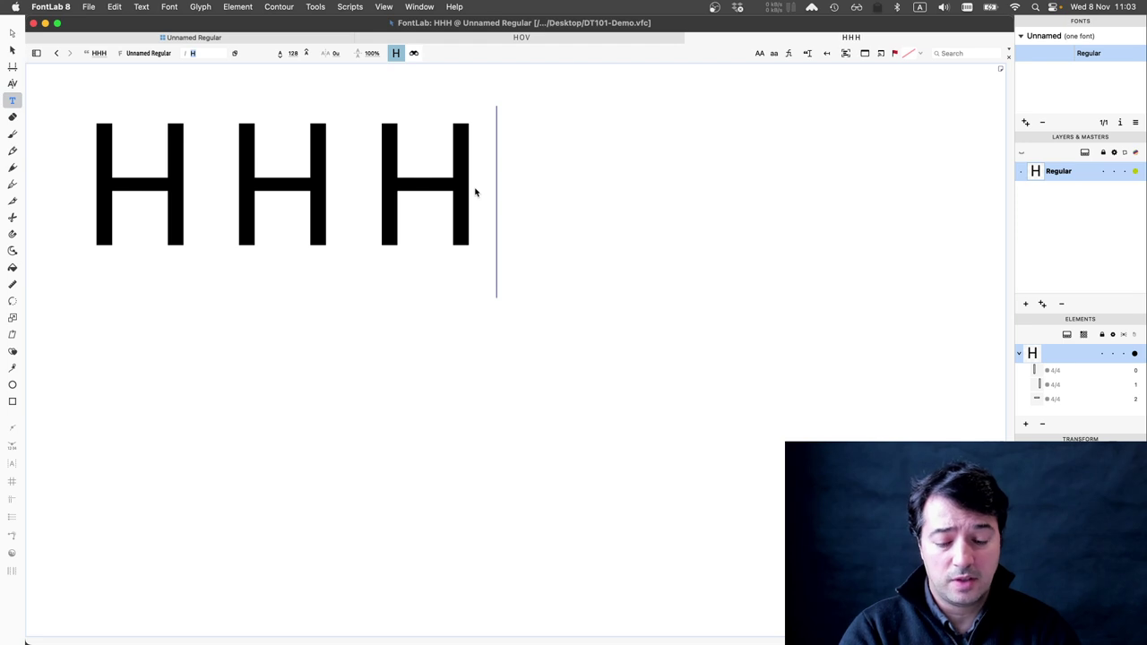
pyautogui.write('VHV')
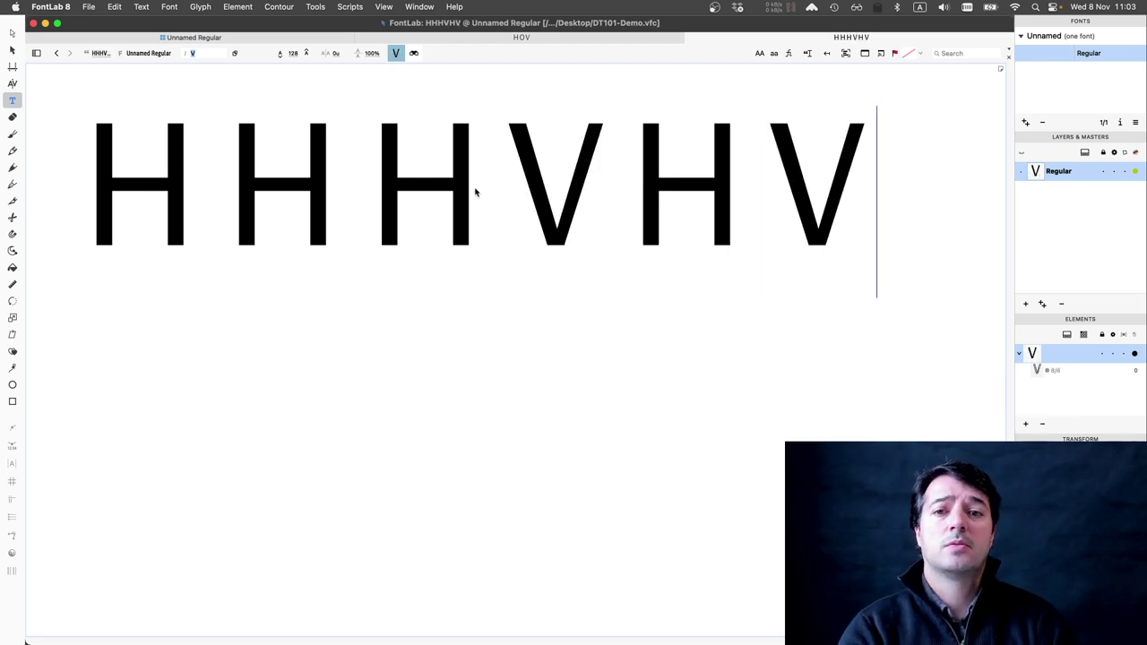
# Reduce the left and right sidebearings of the V to 60 each in the HHHVHV sample.
pyautogui.press('super+minus')
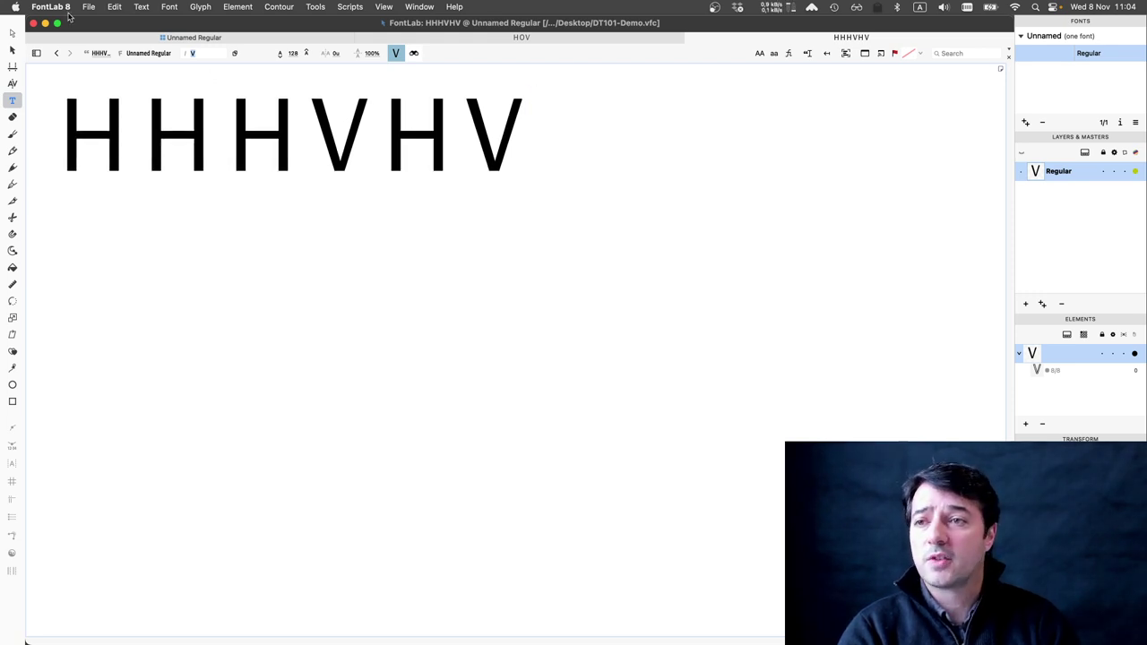
pyautogui.click(9, 34)
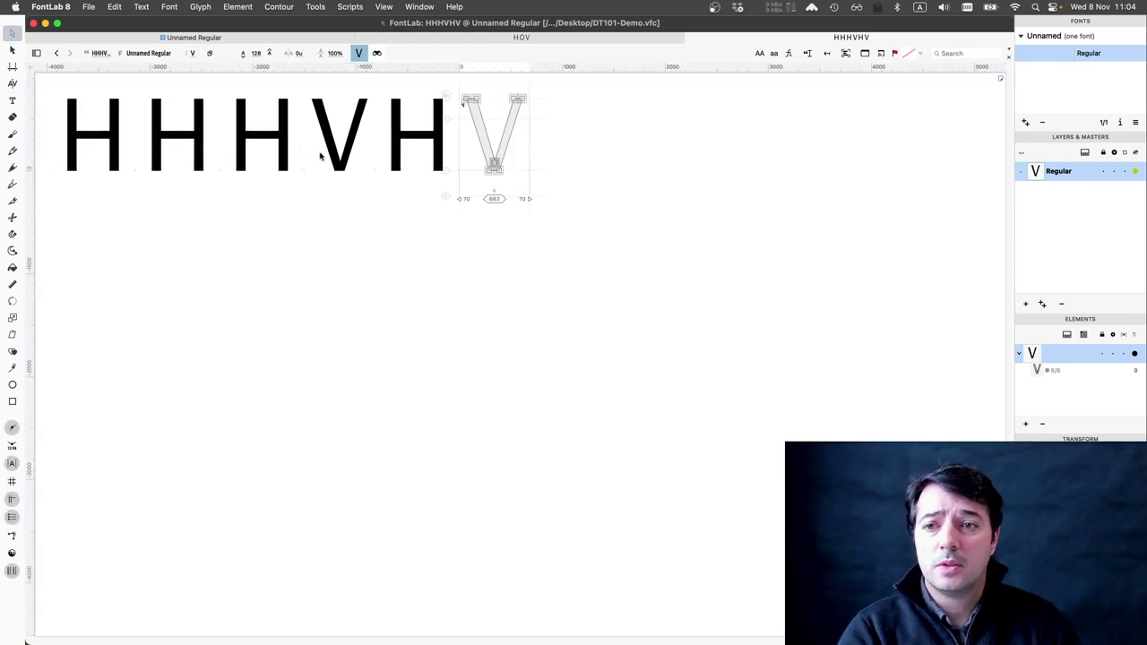
pyautogui.click(466, 200)
pyautogui.write('64')
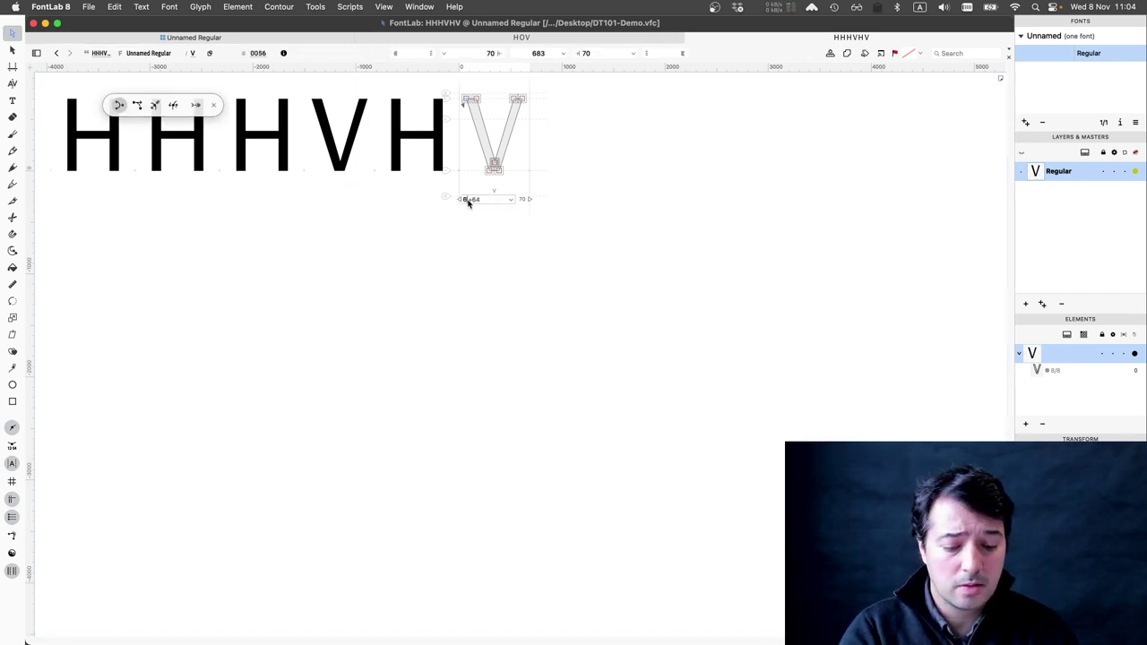
pyautogui.write('0')
pyautogui.press('Return')
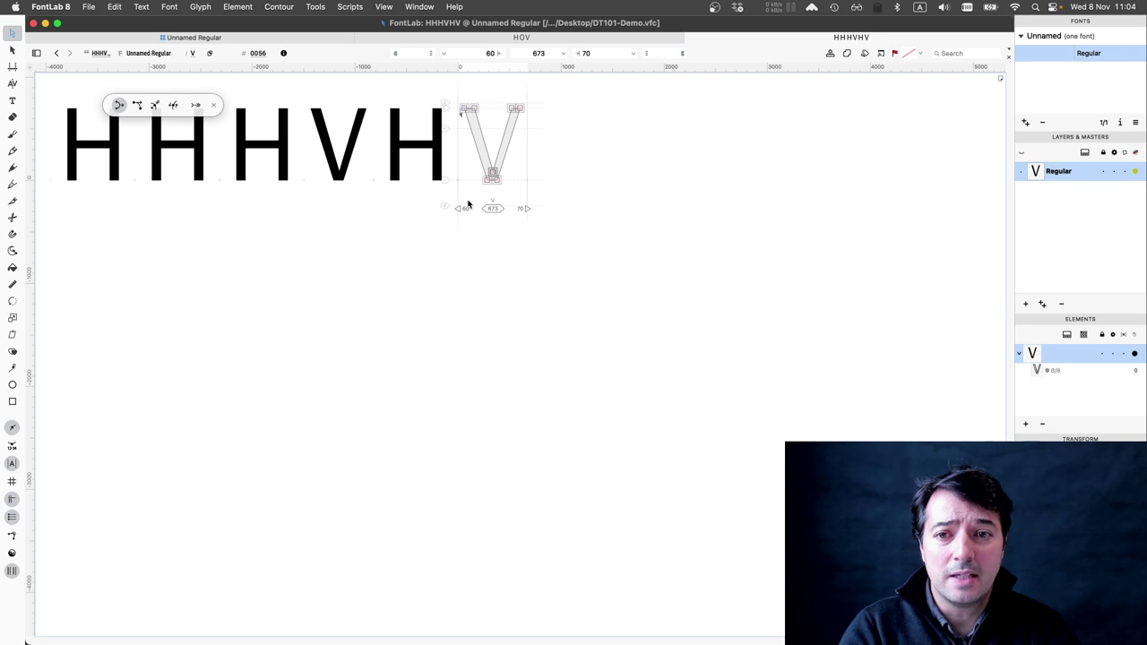
pyautogui.click(521, 212)
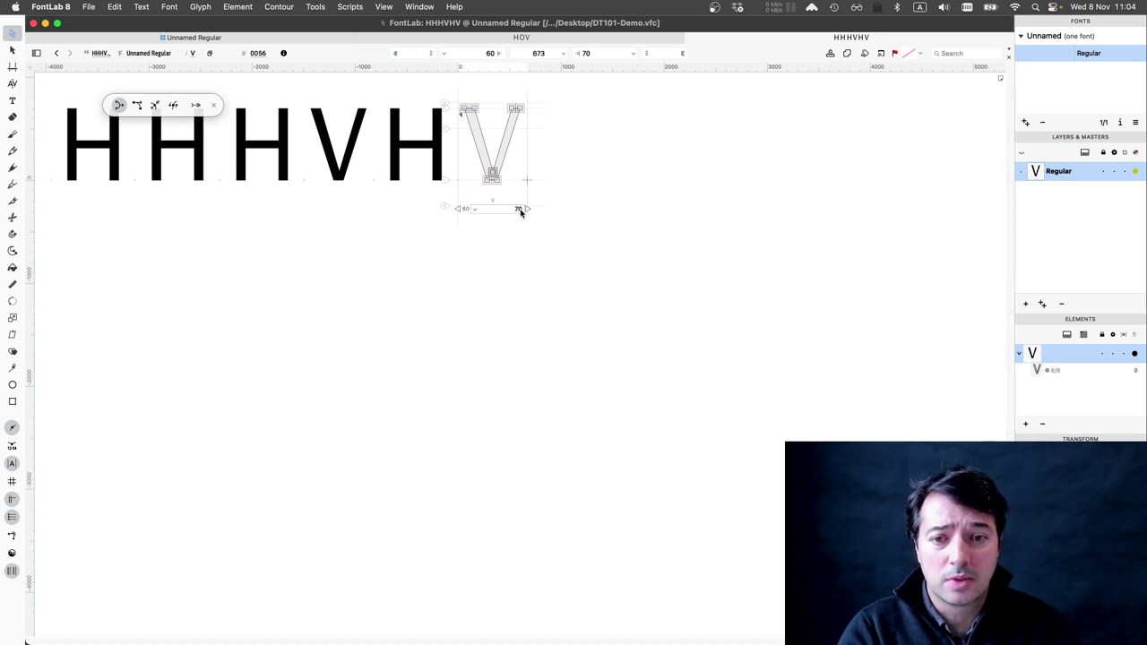
pyautogui.write('60')
pyautogui.press('Return')
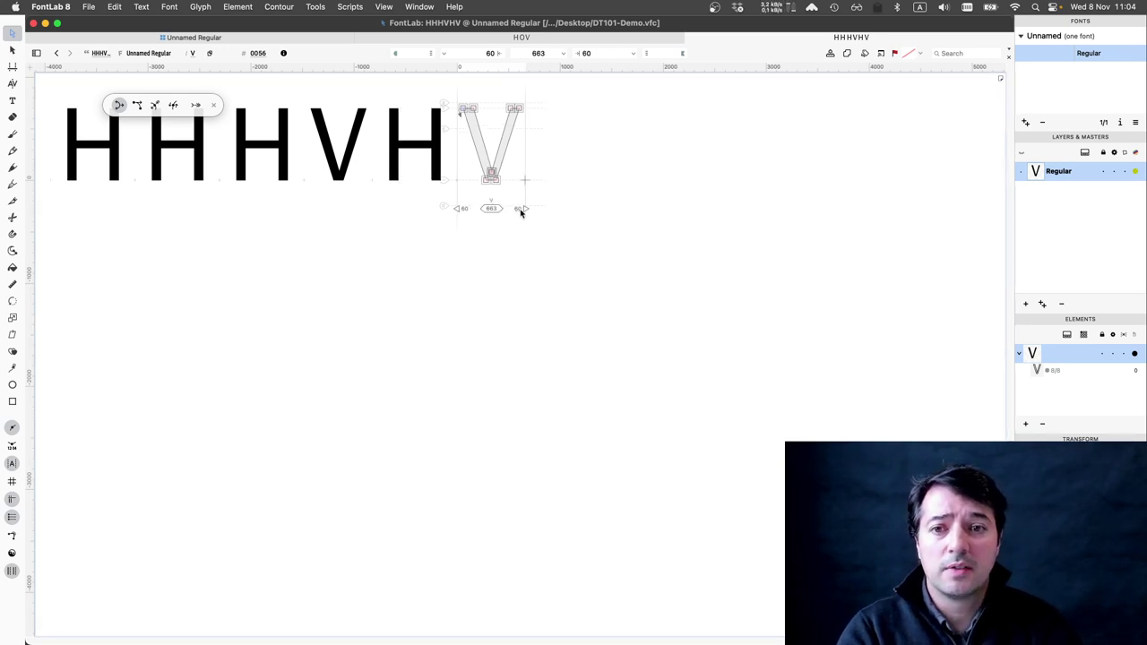
# Measure the horizontal distance from the left sidebearing line of the last V to the right stem of the preceding H.
pyautogui.scroll(8, 520, 211)
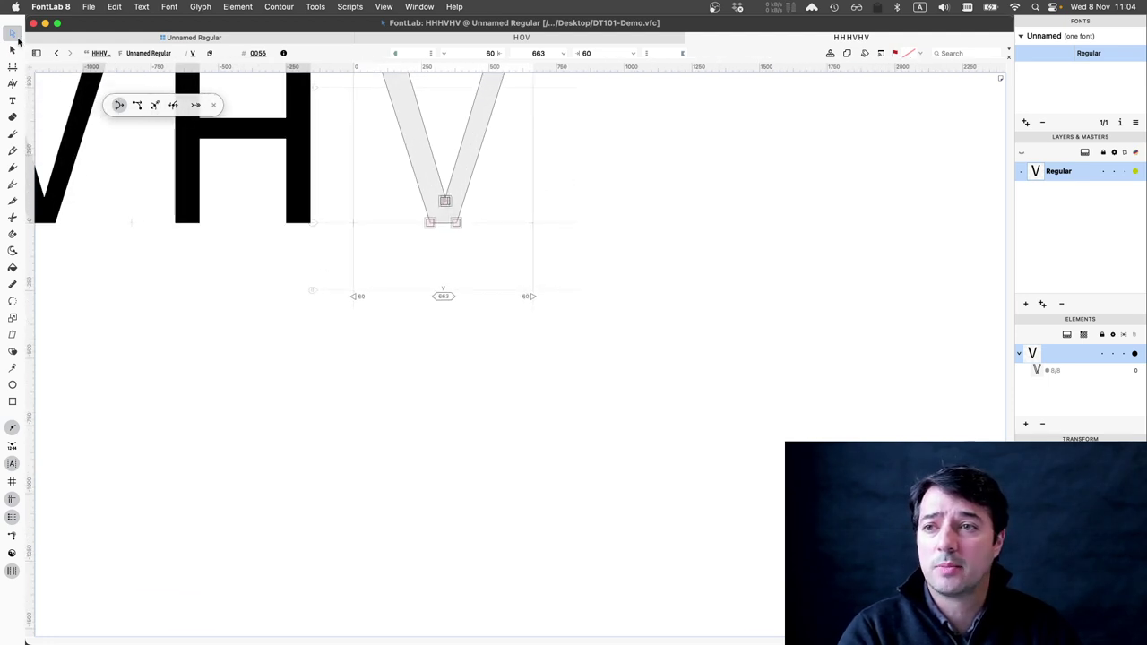
pyautogui.press('space')
pyautogui.moveTo(420, 179); pyautogui.dragTo(510, 299)
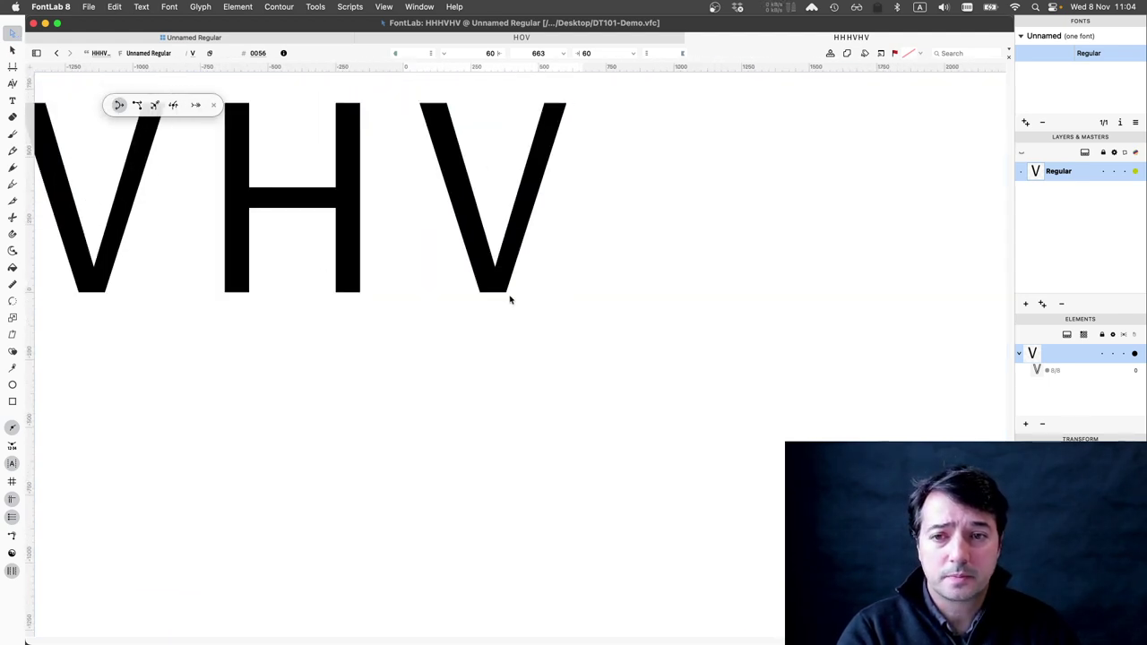
pyautogui.doubleClick(477, 215)
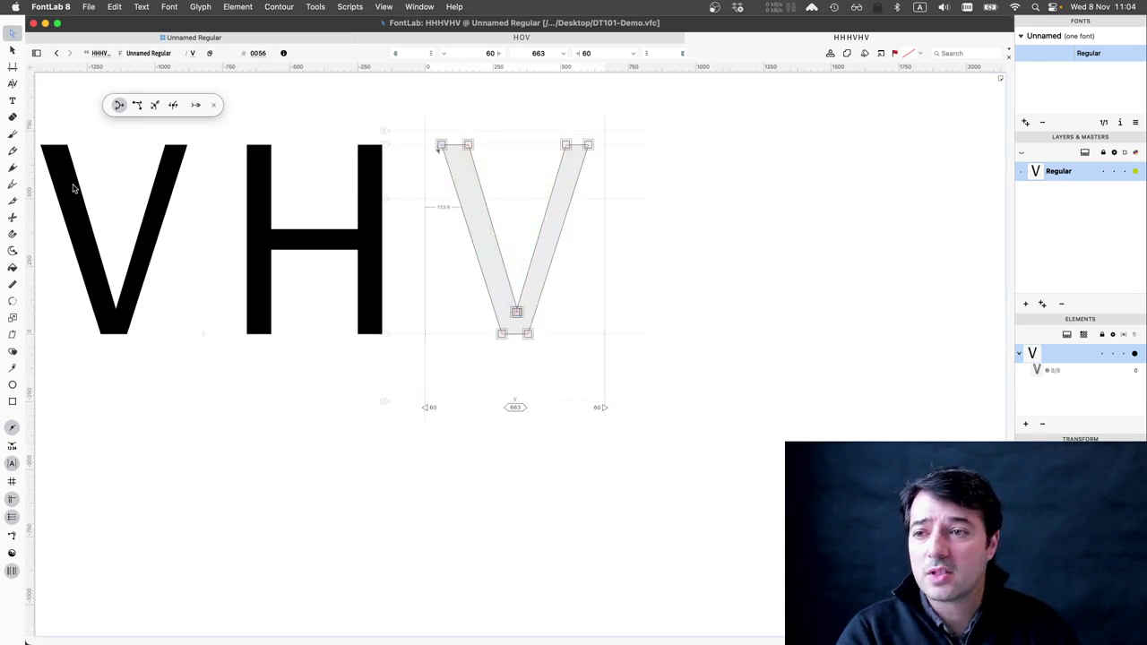
pyautogui.click(13, 286)
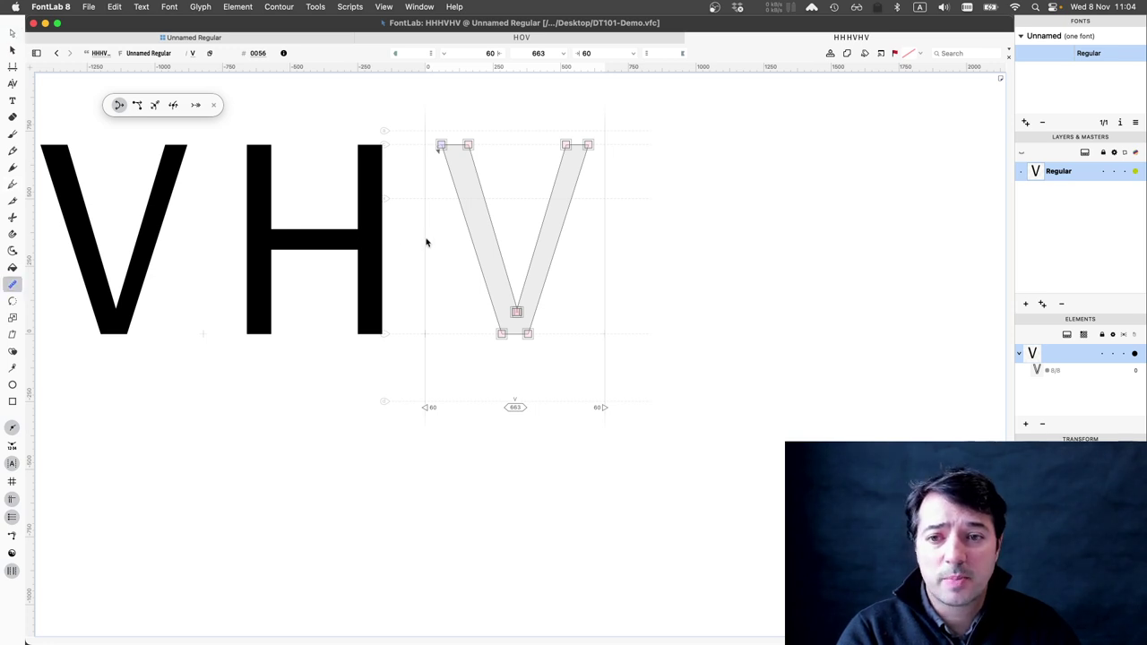
pyautogui.moveTo(425, 237); pyautogui.dragTo(383, 239)
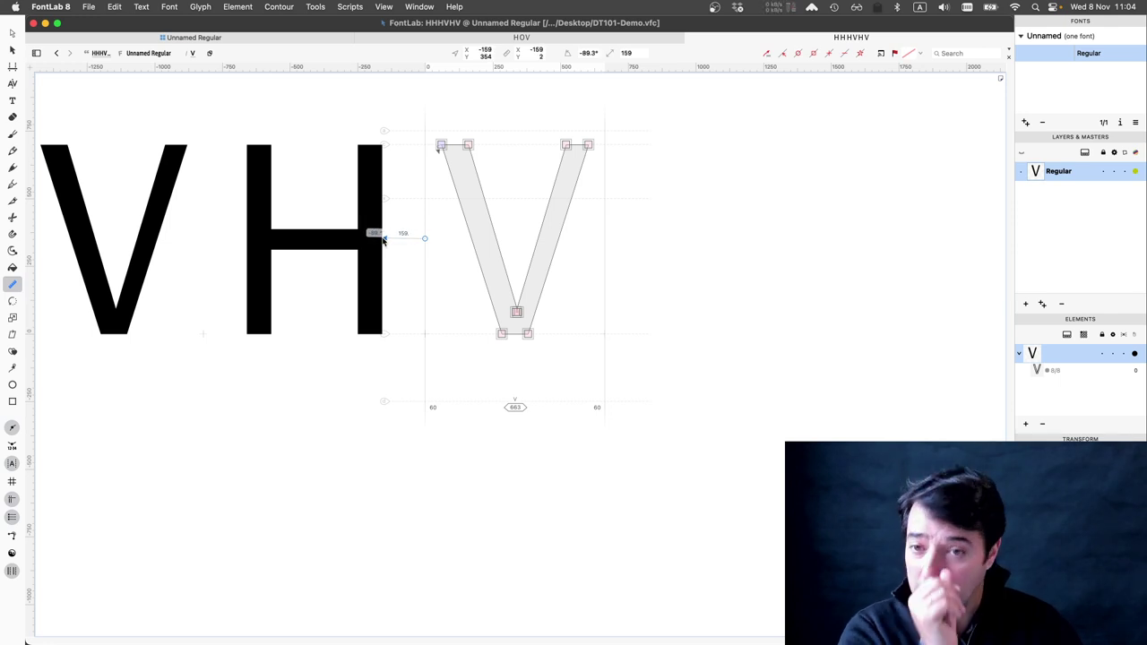
pyautogui.moveTo(382, 241); pyautogui.dragTo(383, 240)
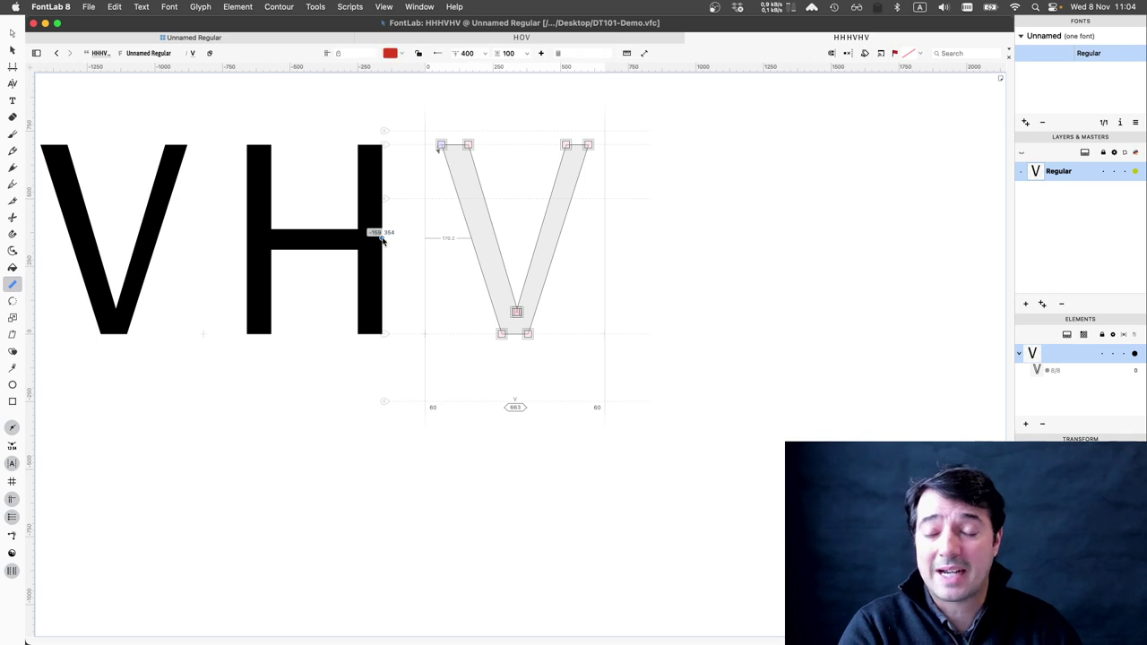
# Set both the left and right sidebearings of the V in the HHHVHV sample to 50.
pyautogui.click(13, 33)
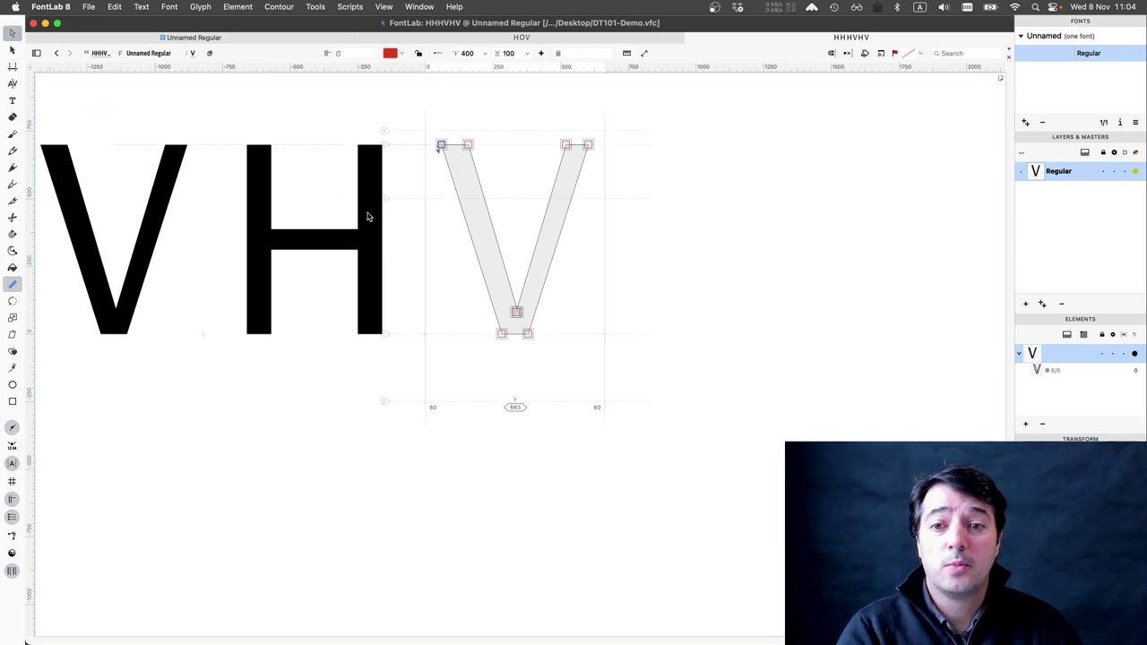
pyautogui.click(435, 407)
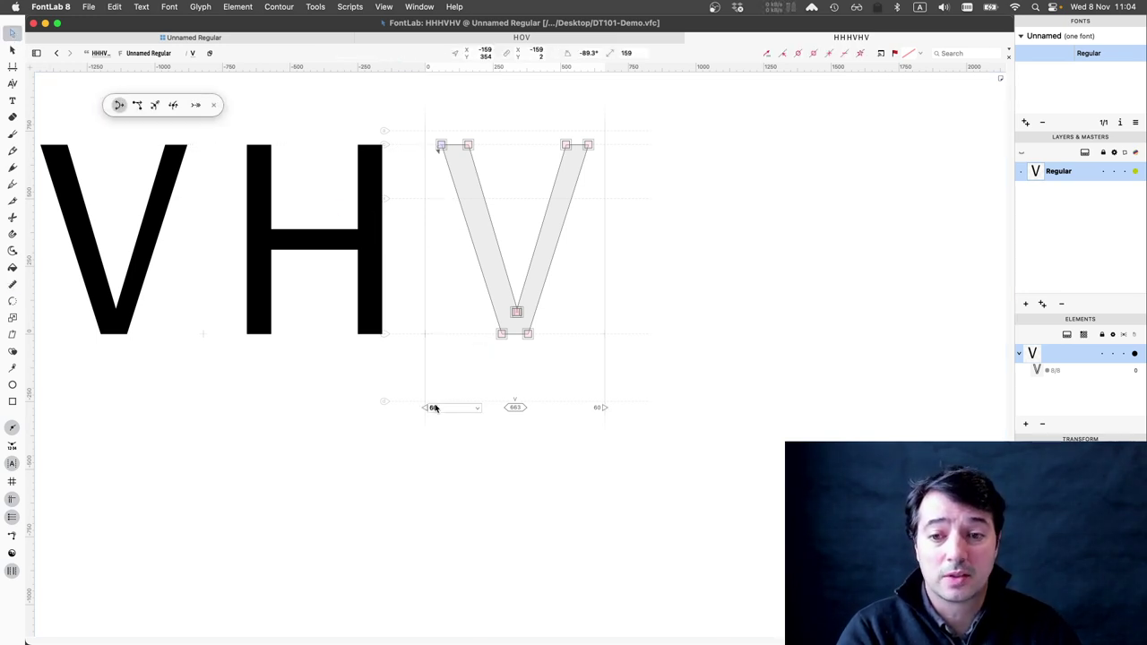
pyautogui.write('-10')
pyautogui.press('Return')
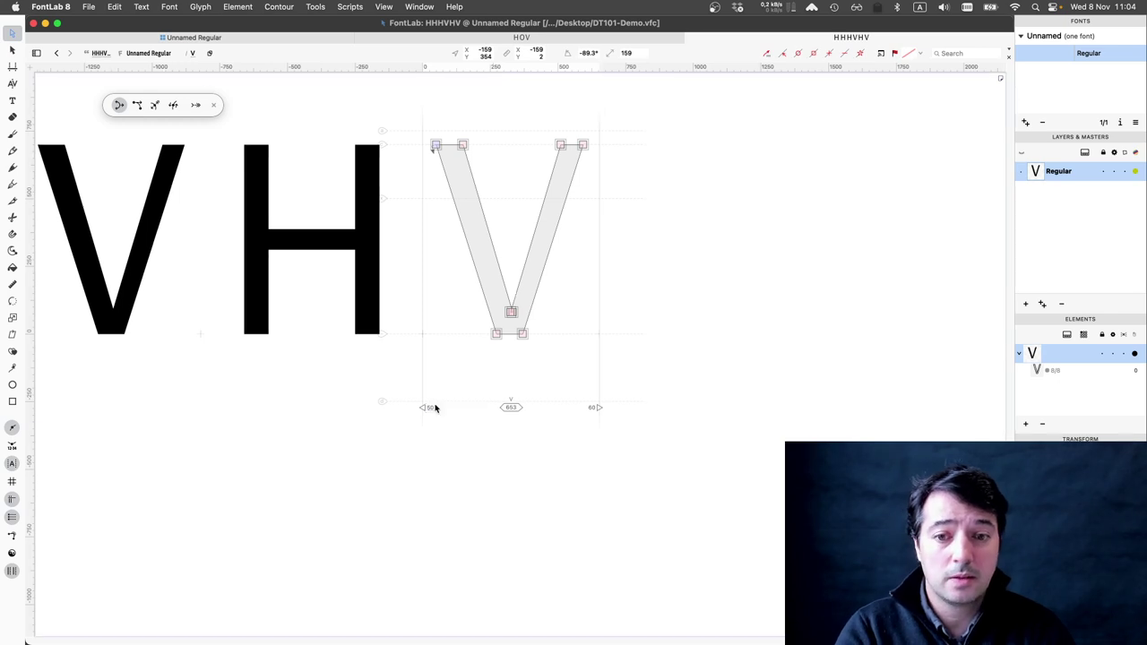
pyautogui.click(591, 408)
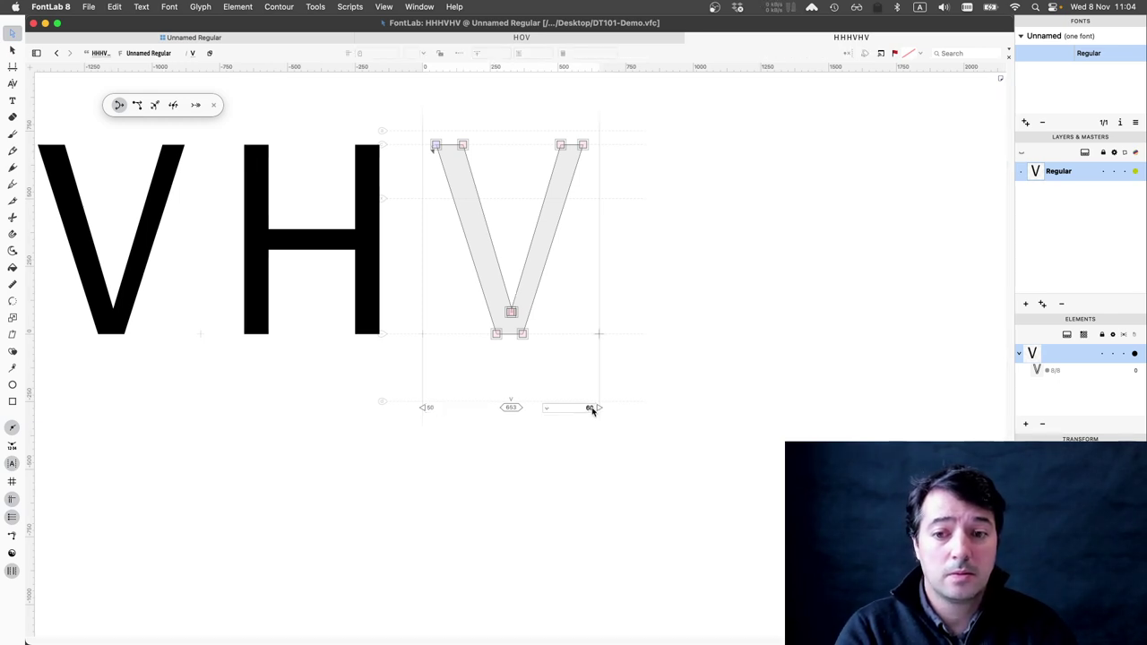
pyautogui.write('50')
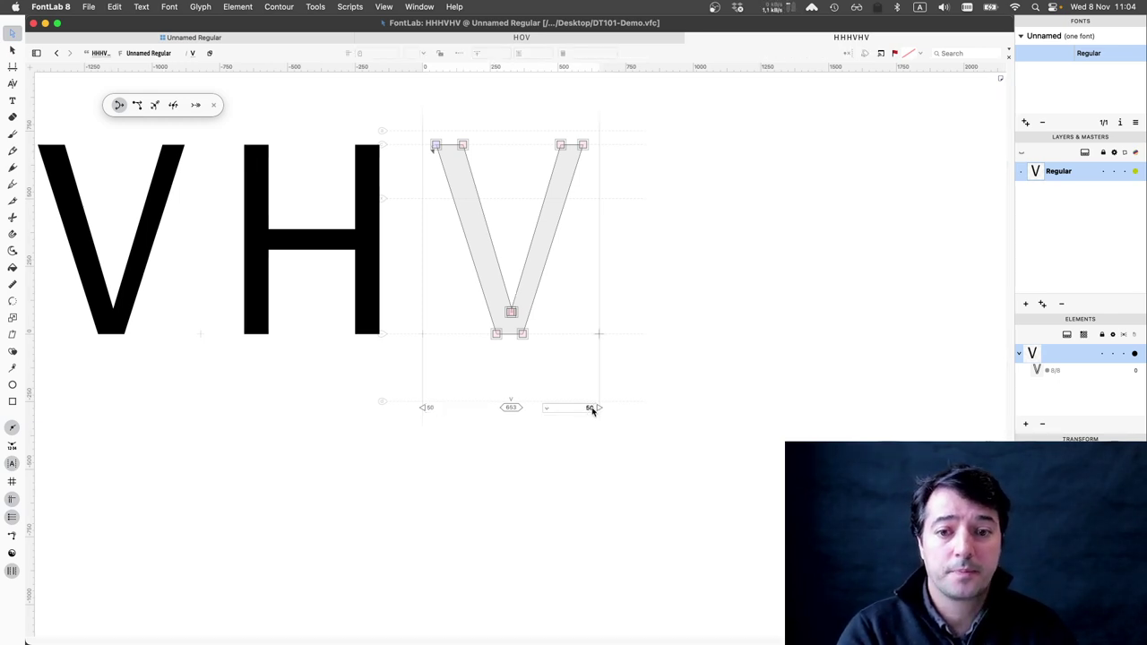
pyautogui.press('Return')
# Replace the entire HHHVHV sample text with HHHOHOOO.
pyautogui.scroll(-3, 549, 358)
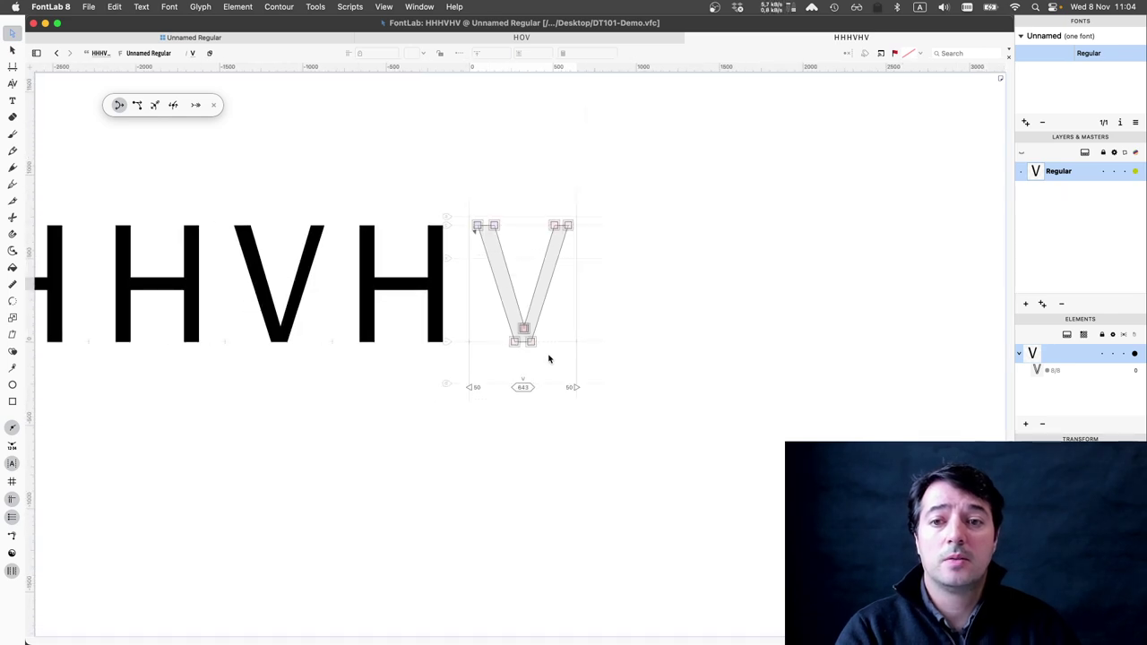
pyautogui.scroll(-2, 543, 439)
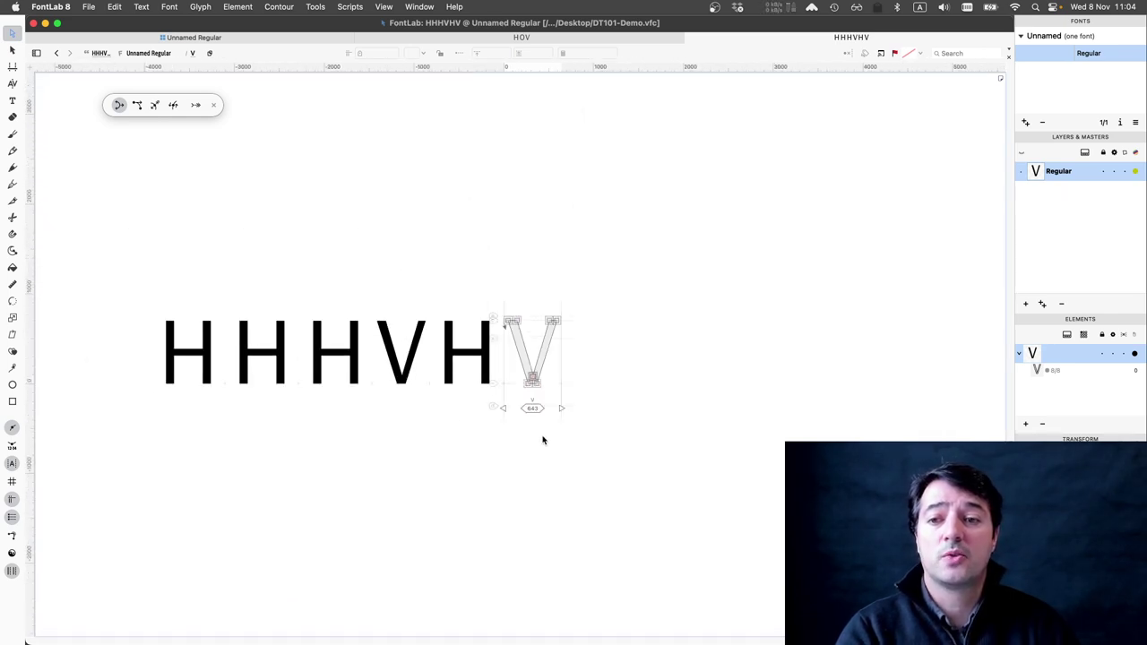
pyautogui.press('t')
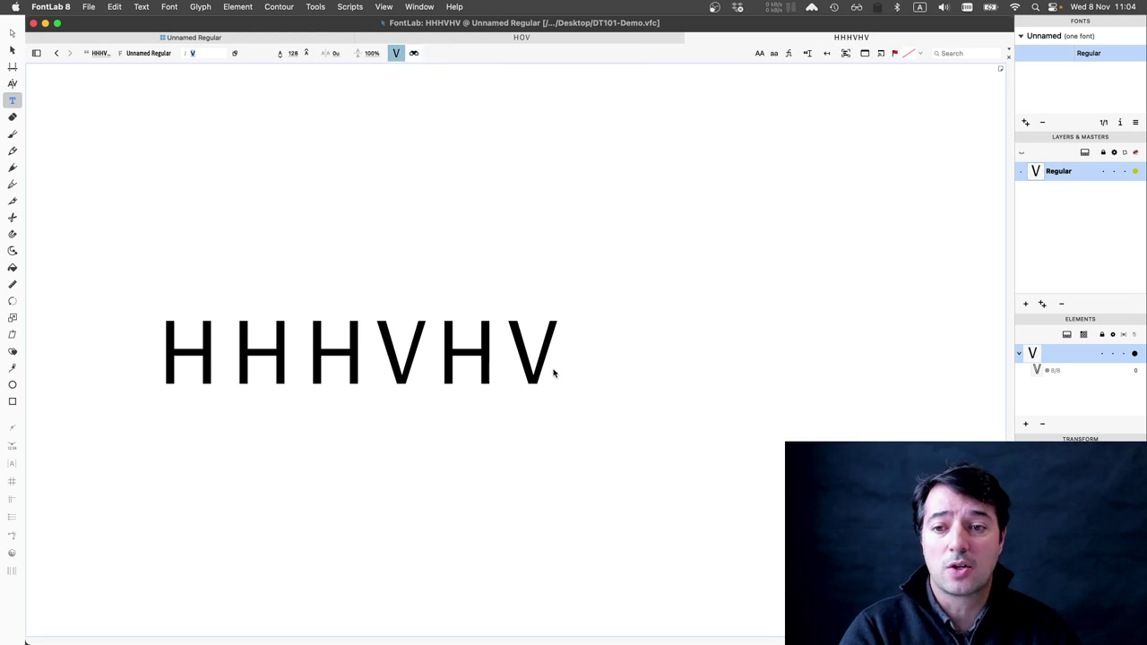
pyautogui.press('BackSpace')
pyautogui.press('BackSpace')
pyautogui.press('BackSpace')
pyautogui.press('BackSpace')
pyautogui.press('BackSpace')
pyautogui.press('BackSpace')
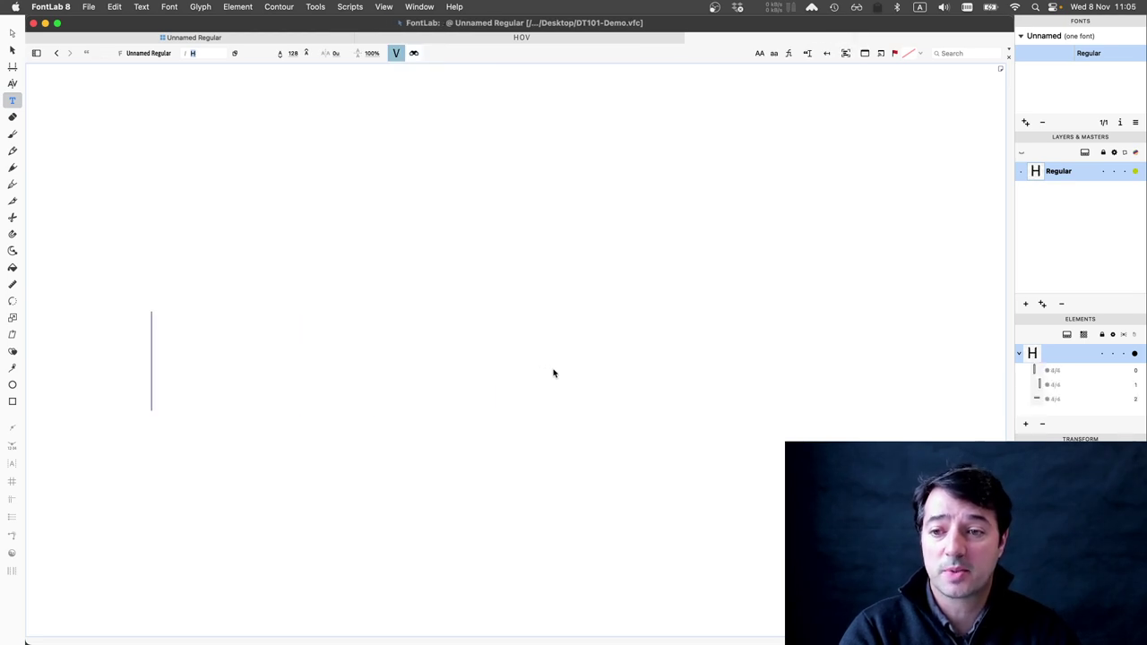
pyautogui.write('H')
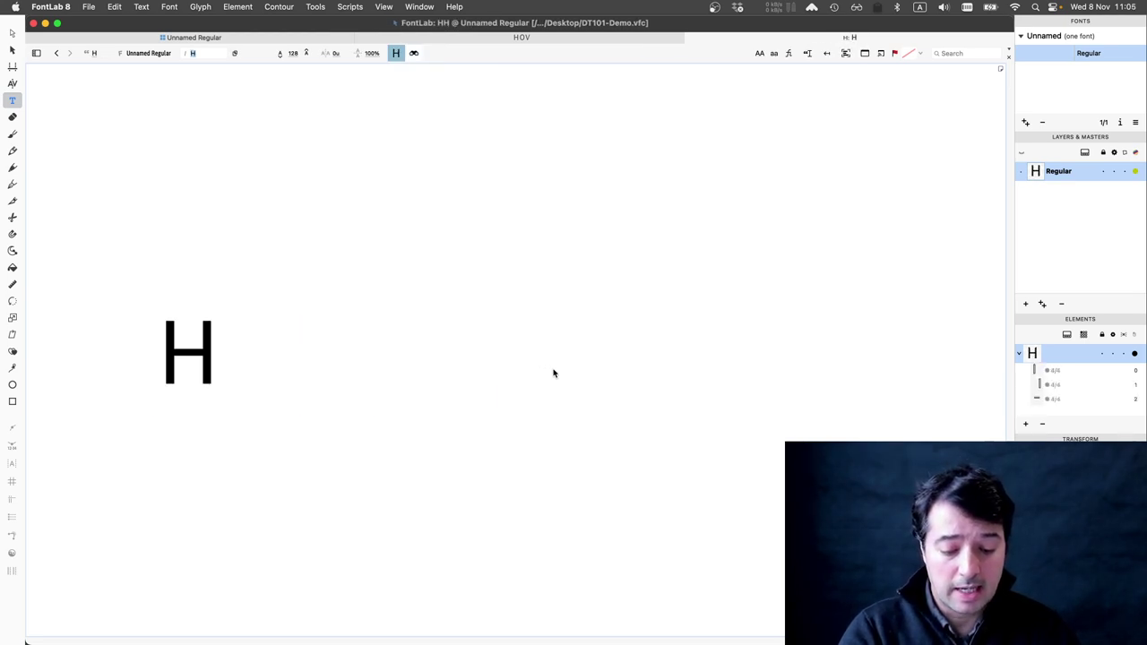
pyautogui.write('HHOHOOO')
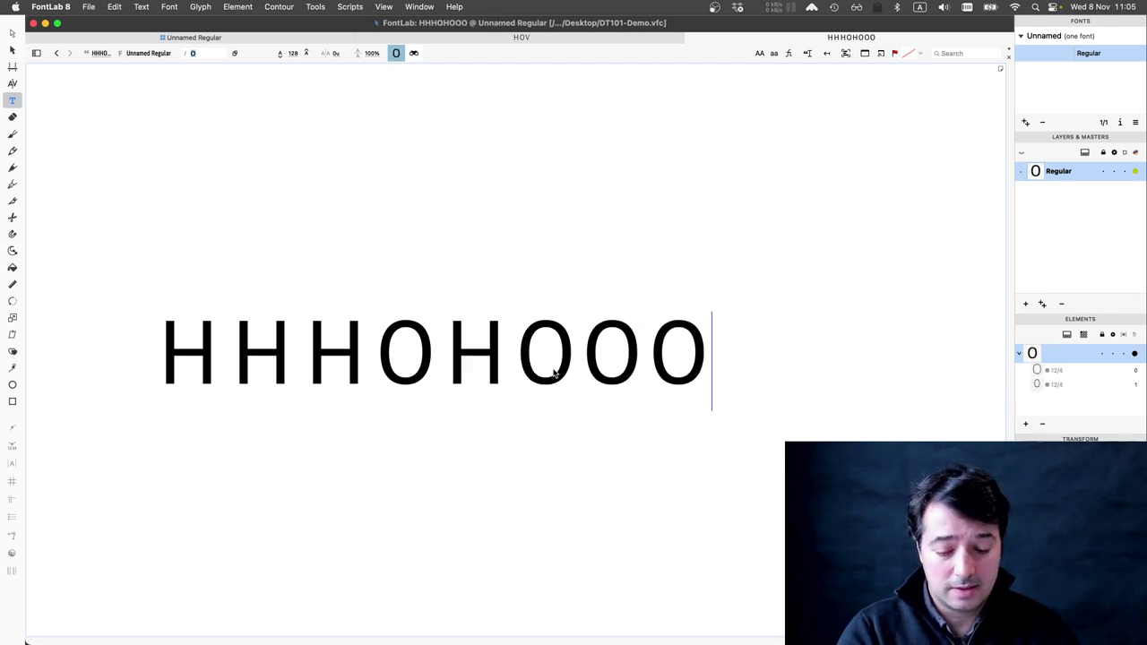
pyautogui.press('Return')
pyautogui.write('\\H')
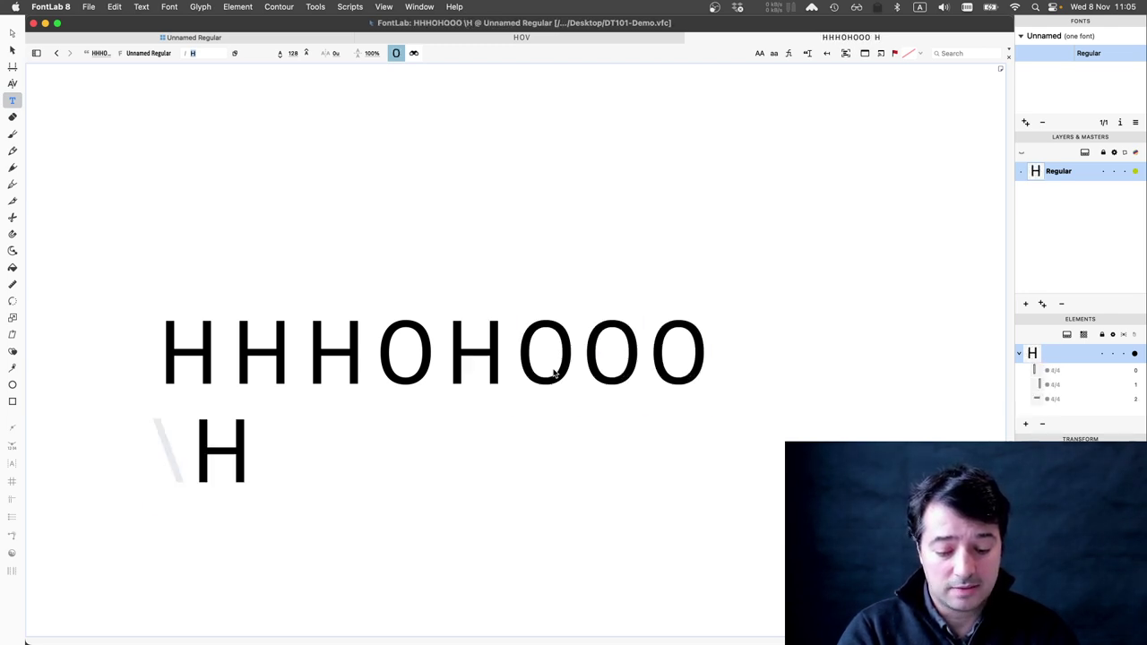
pyautogui.write('HH')
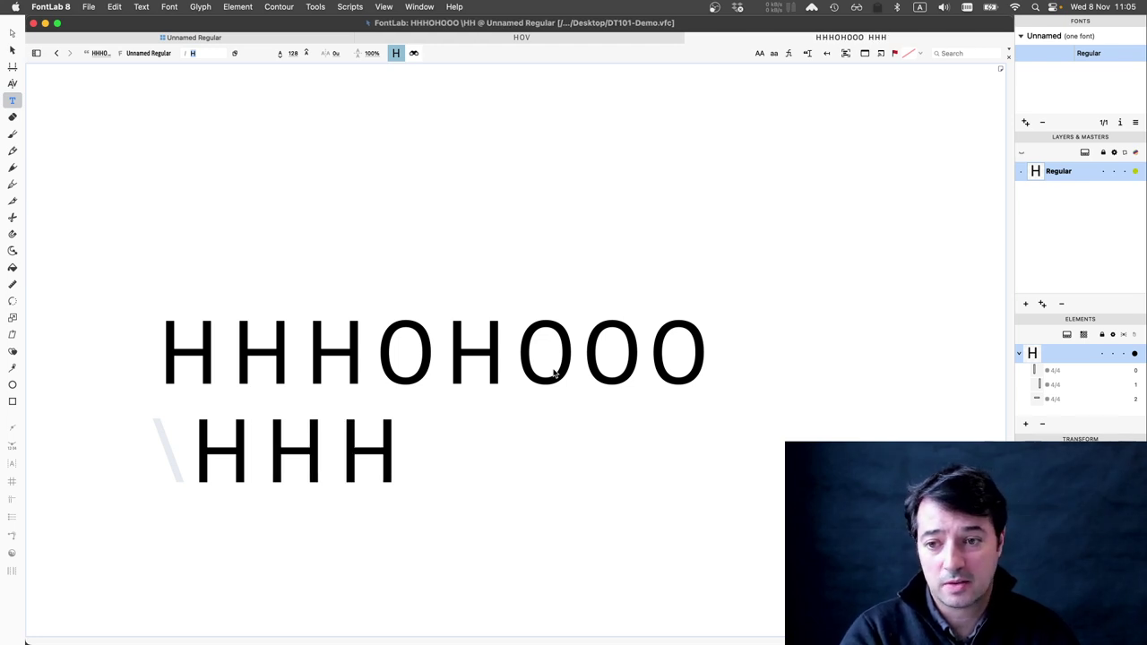
pyautogui.press('BackSpace')
pyautogui.press('BackSpace')
pyautogui.press('BackSpace')
pyautogui.press('BackSpace')
# Add a second line reading HVHVVVHVH below the HHHOHOOO sample line.
pyautogui.press('Return')
pyautogui.write('HVH')
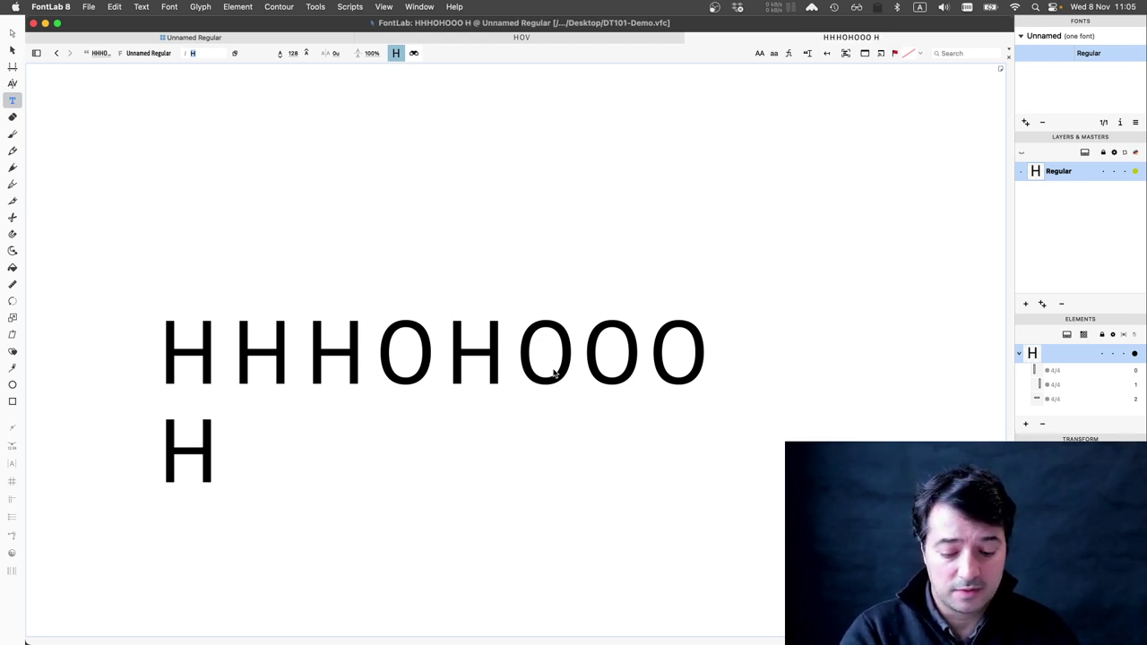
pyautogui.write('VVVHVH')
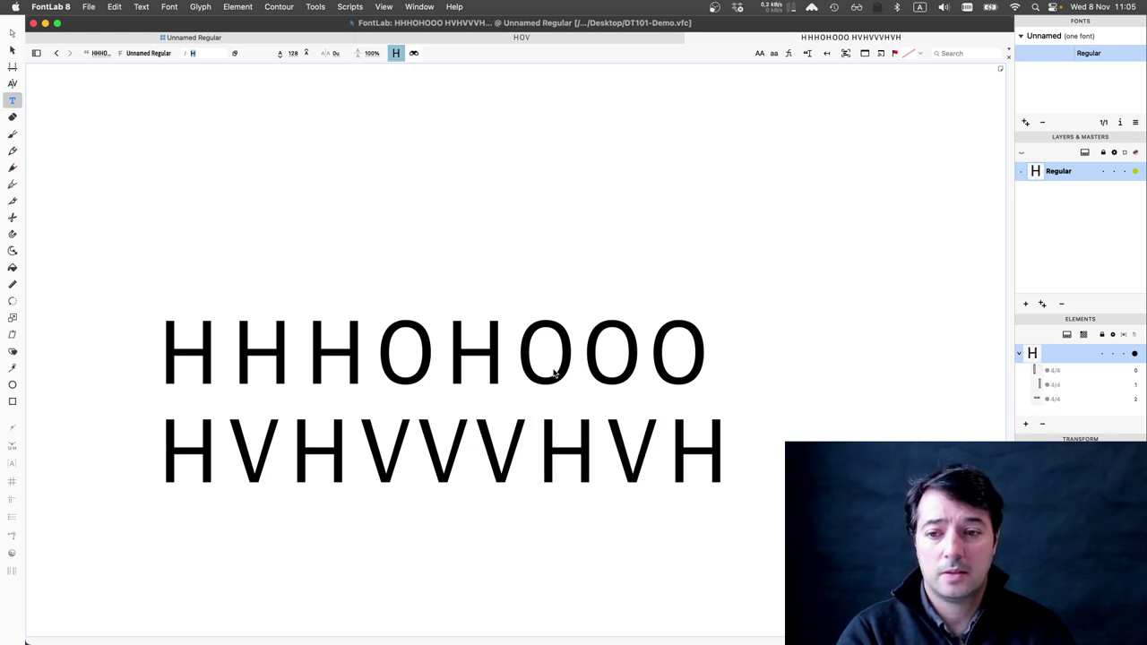
# Add a third sample line reading OVOOOVVVOVO to compare the spacing of O and V.
pyautogui.press('Return')
pyautogui.write('OV')
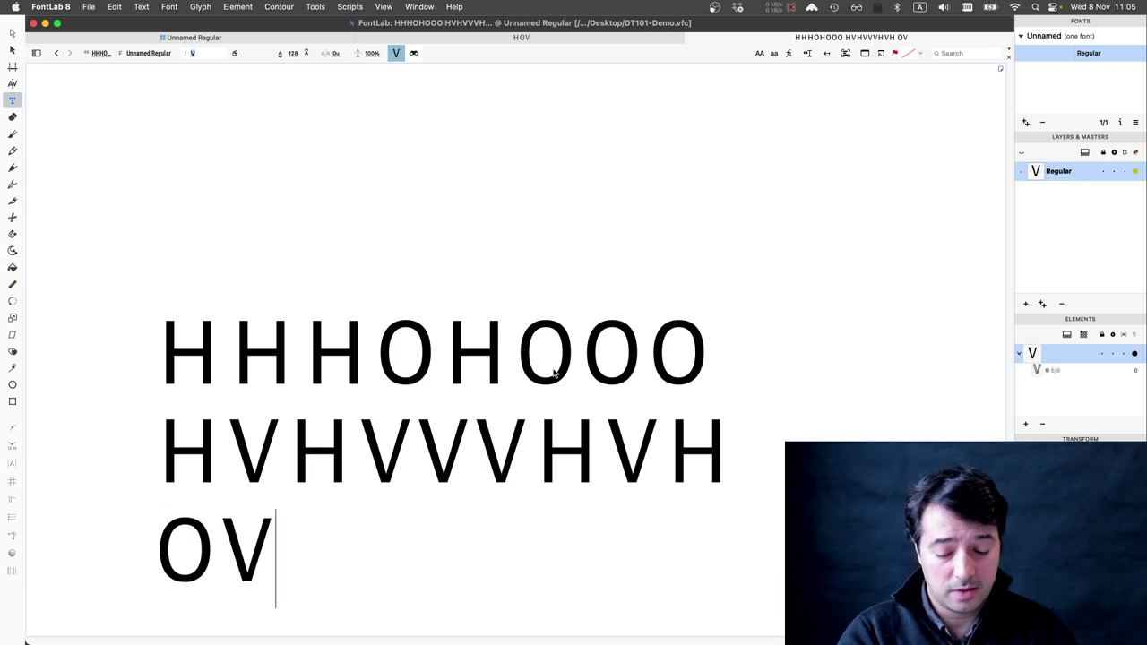
pyautogui.write('OOOV')
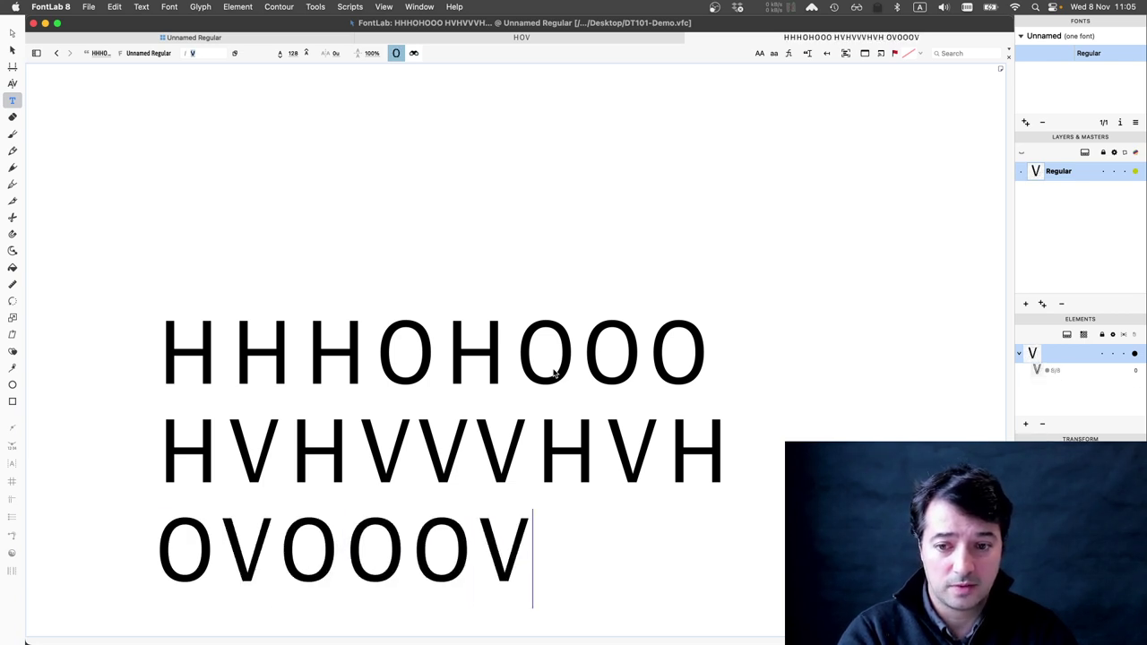
pyautogui.write('VVOVO')
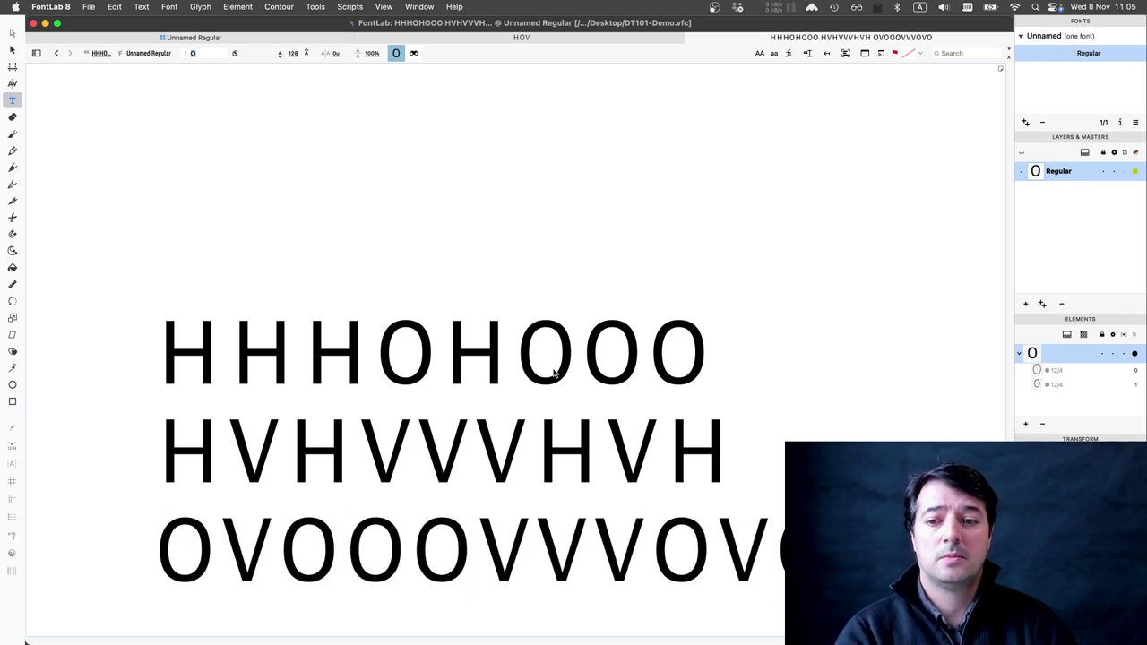
pyautogui.scroll(-3, 552, 372)
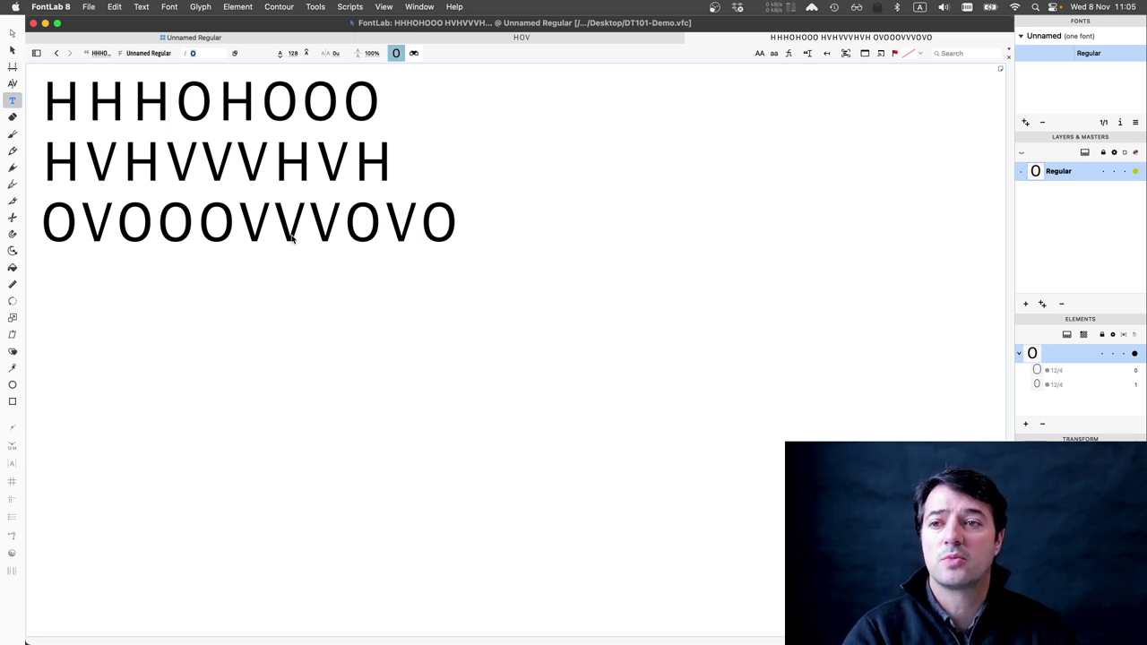
pyautogui.scroll(5, 292, 239)
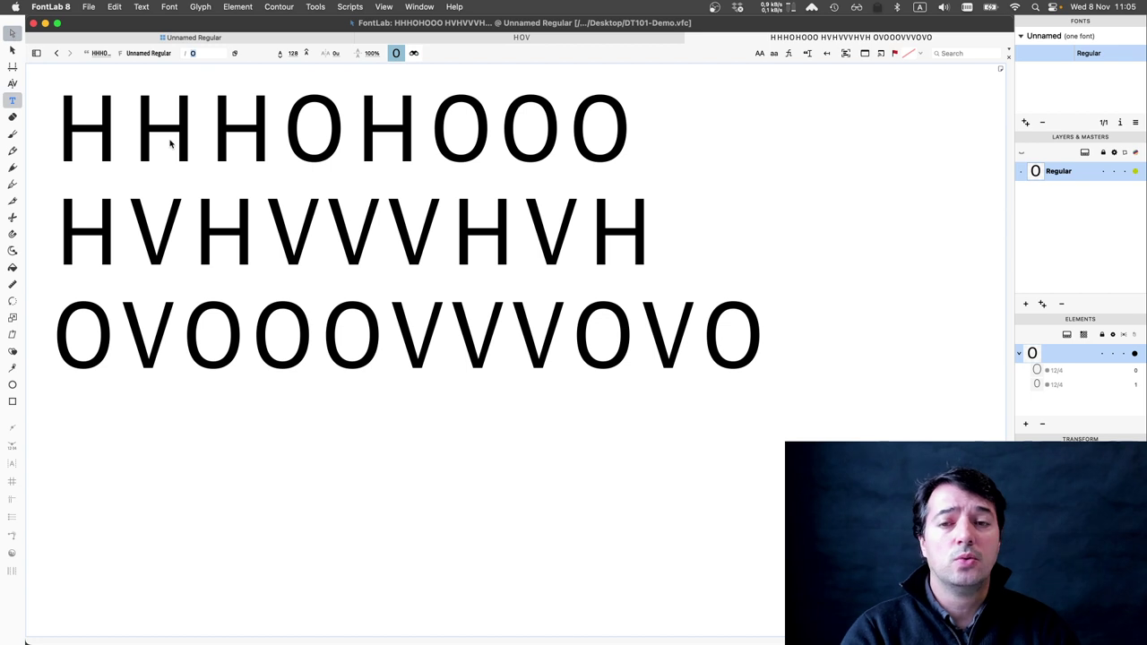
# Replace the entire three-line sample text with HU and open its U for outline editing.
pyautogui.press('Escape')
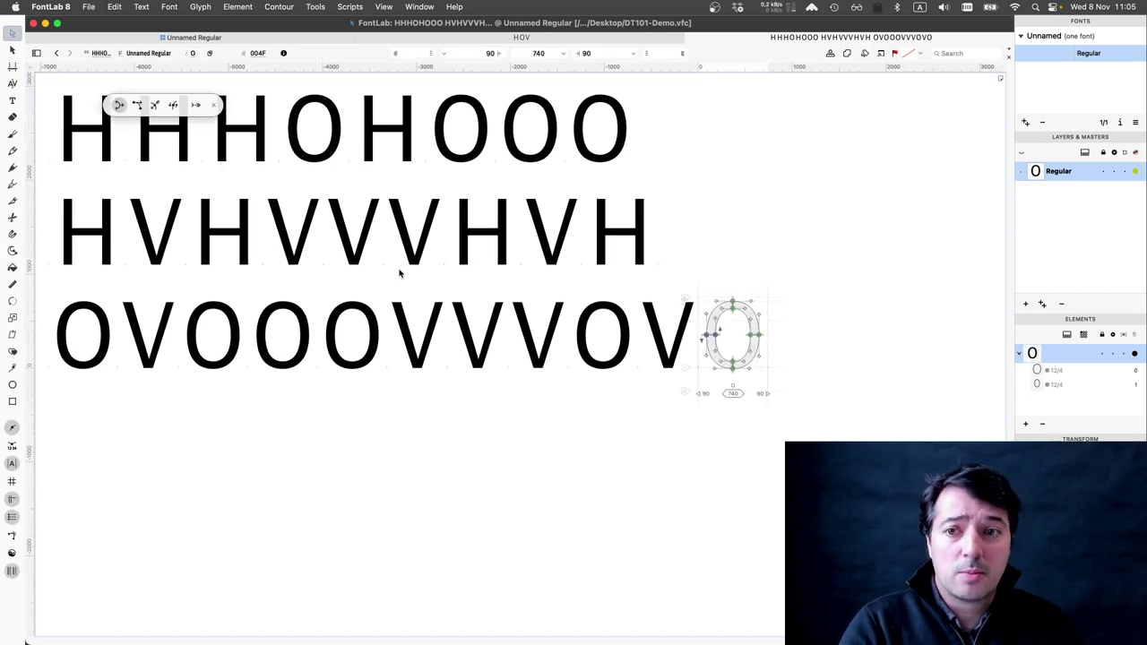
pyautogui.press('t')
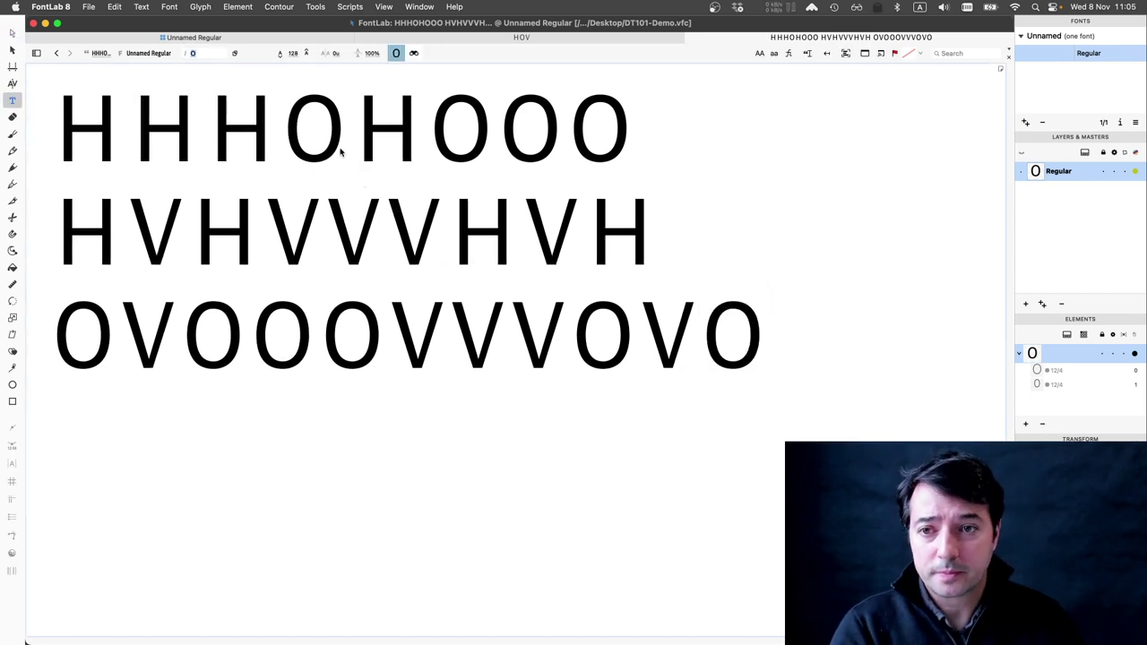
pyautogui.press('super+a')
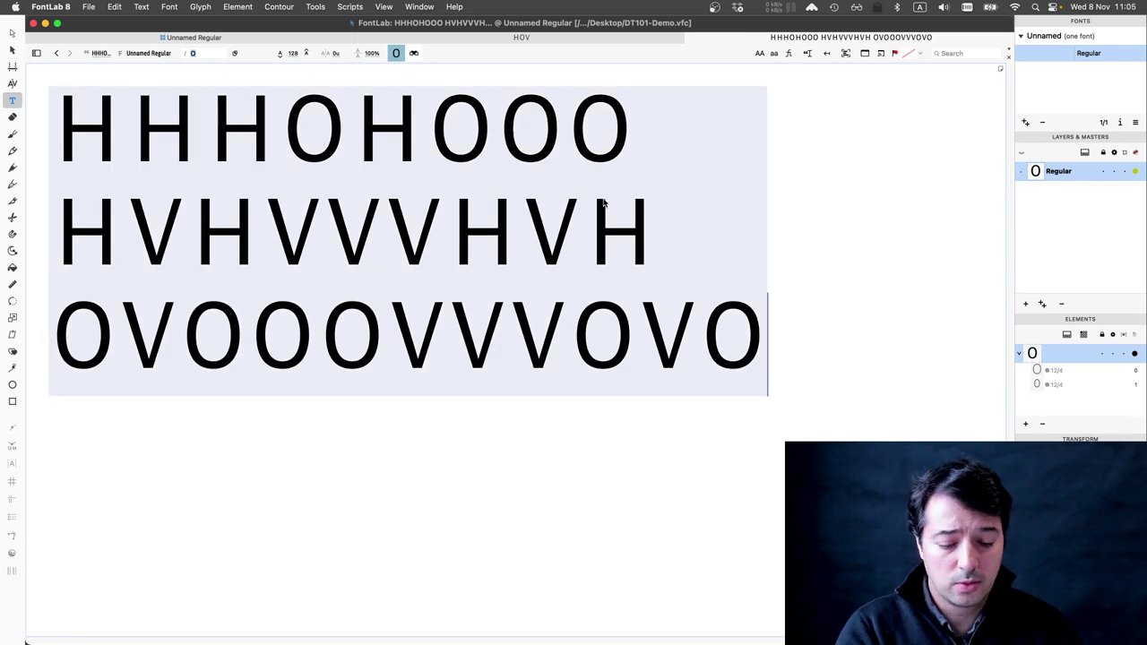
pyautogui.write('HU')
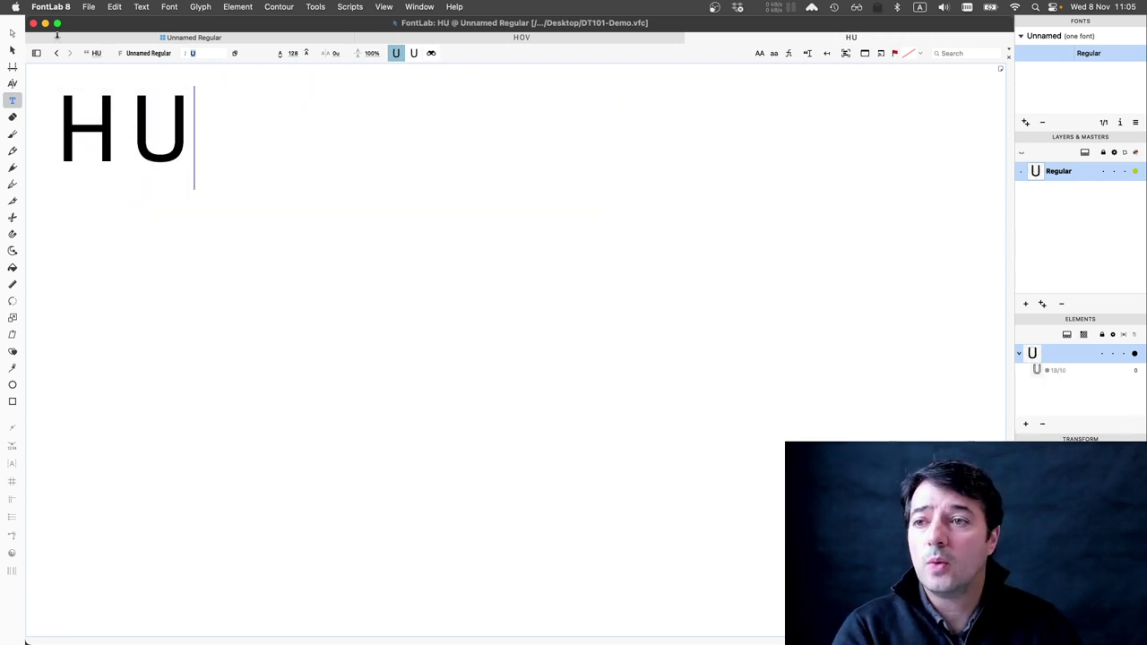
pyautogui.click(12, 33)
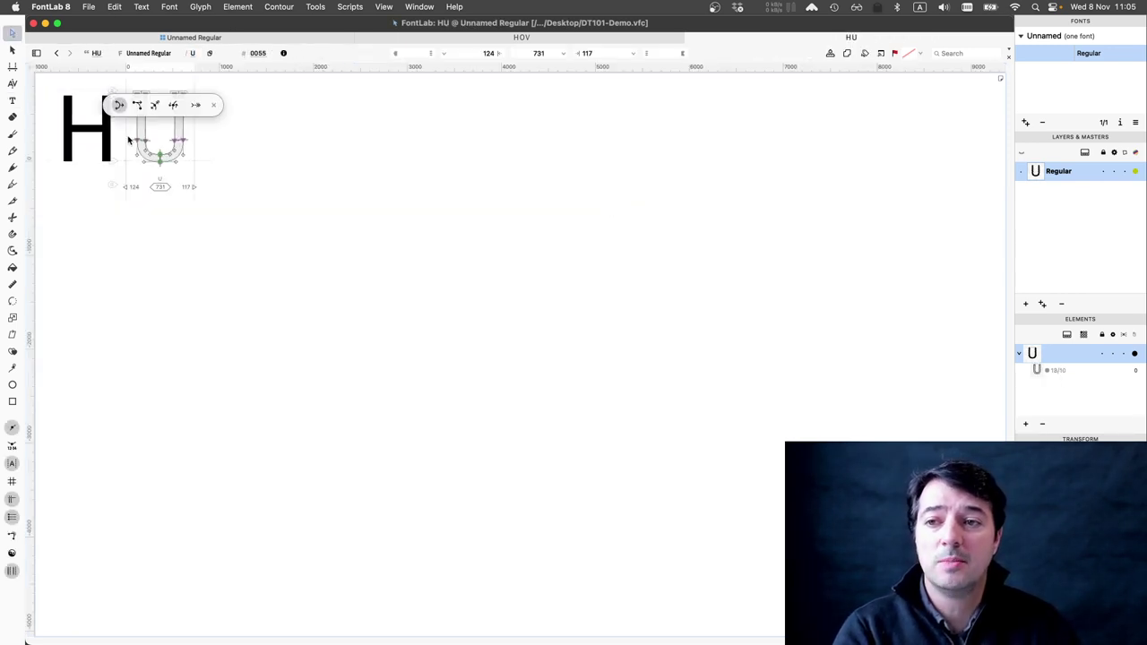
pyautogui.scroll(3, 128, 140)
pyautogui.scroll(2, 128, 140)
pyautogui.press('space')
pyautogui.moveTo(235, 182); pyautogui.dragTo(446, 299)
pyautogui.hscroll(-5, 446, 299)
pyautogui.scroll(3, 446, 299)
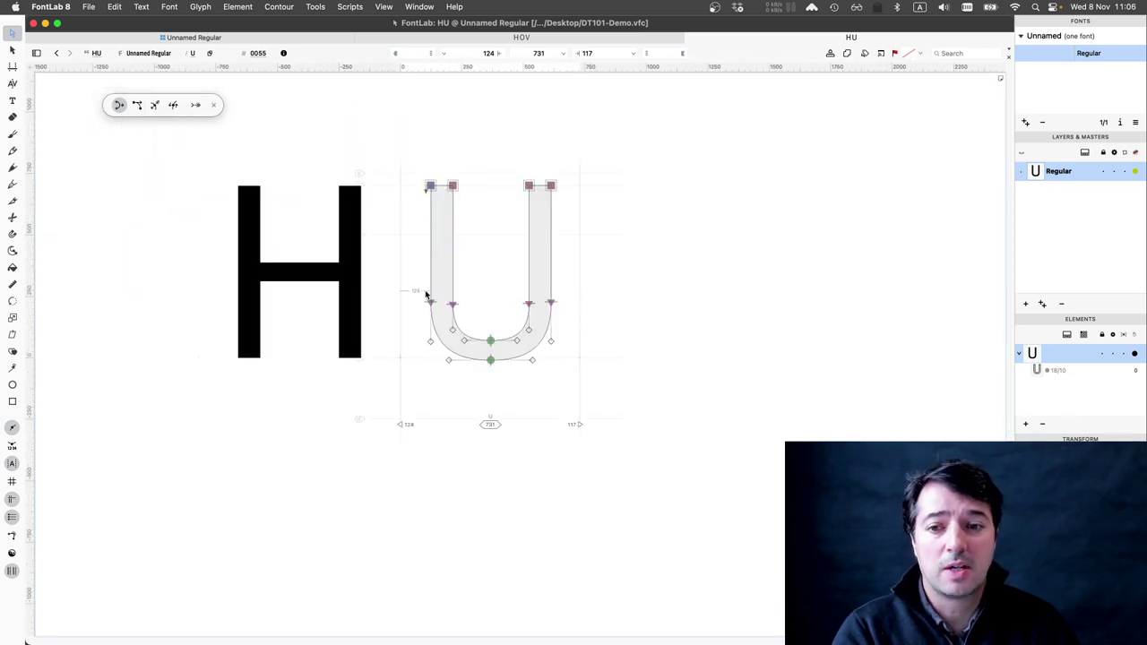
pyautogui.click(409, 426)
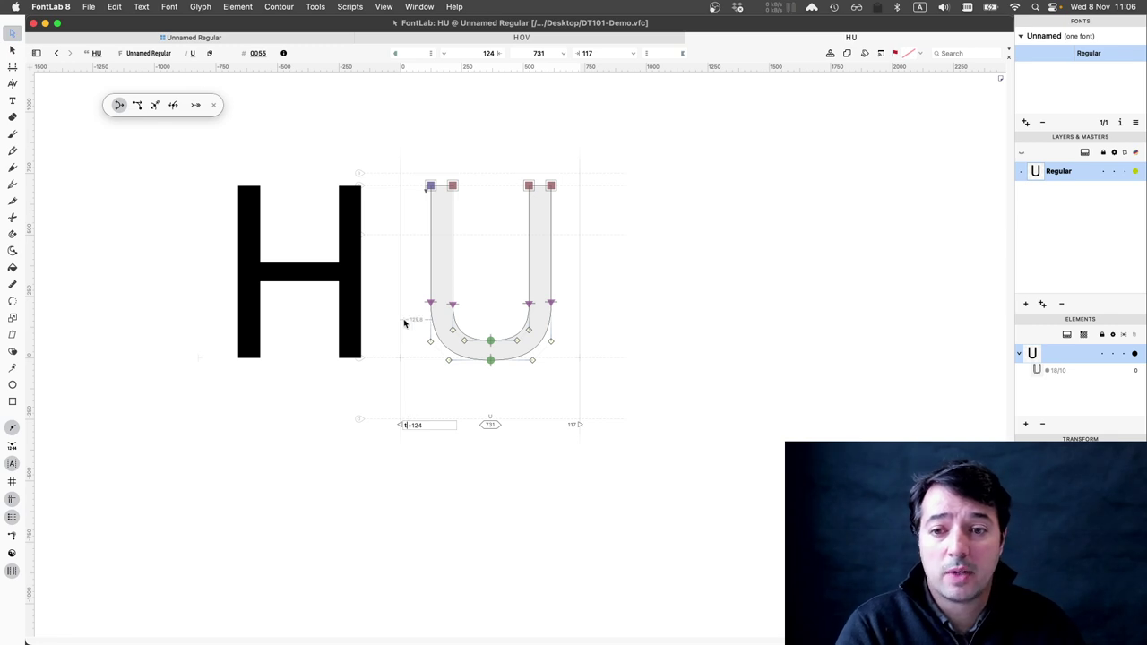
pyautogui.press('Return')
pyautogui.press('Escape')
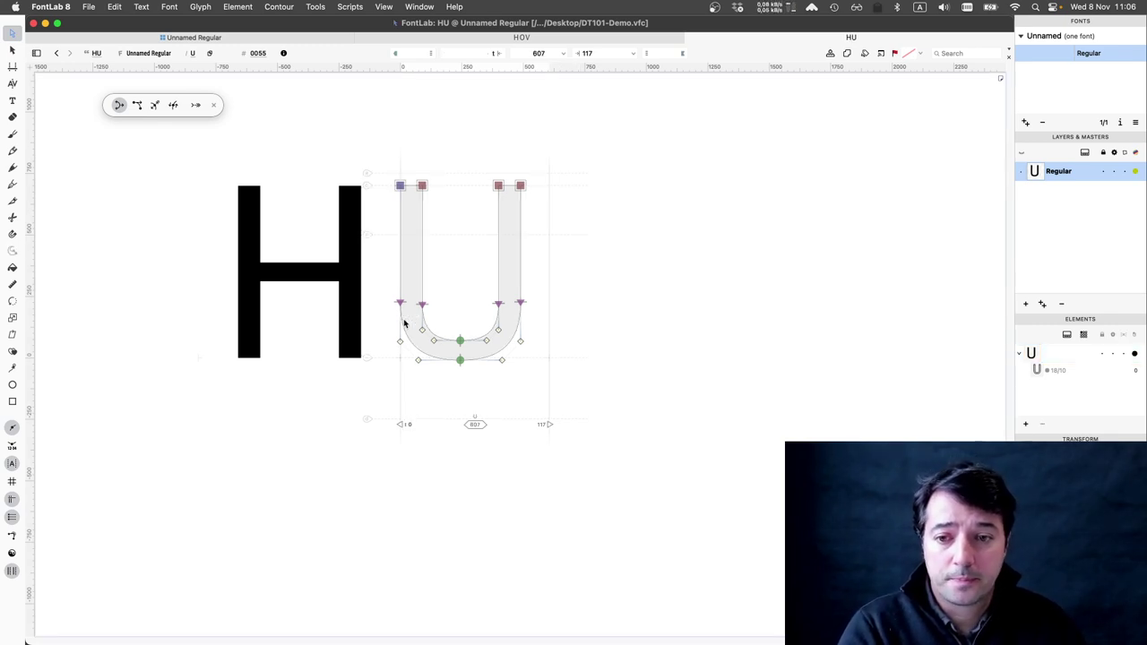
# Set the left sidebearing of the U in the HU sample to 100.
pyautogui.click(409, 426)
pyautogui.write('100-100')
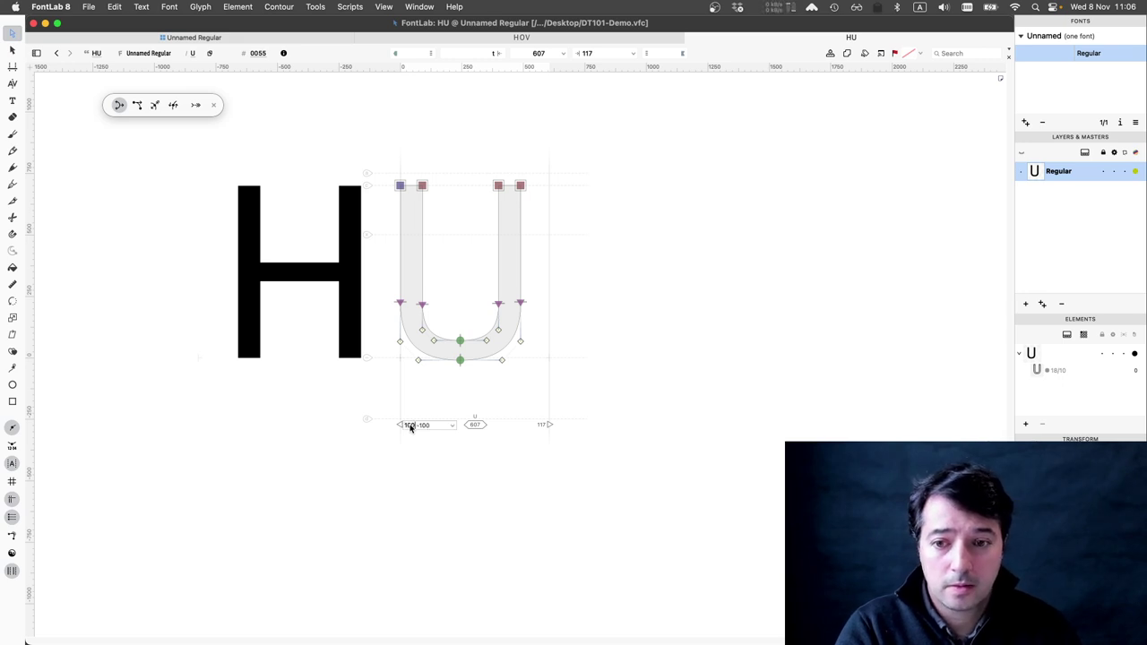
pyautogui.press('Return')
# Append an L to the HU sample text and return to outline editing with the empty L glyph active.
pyautogui.press('t')
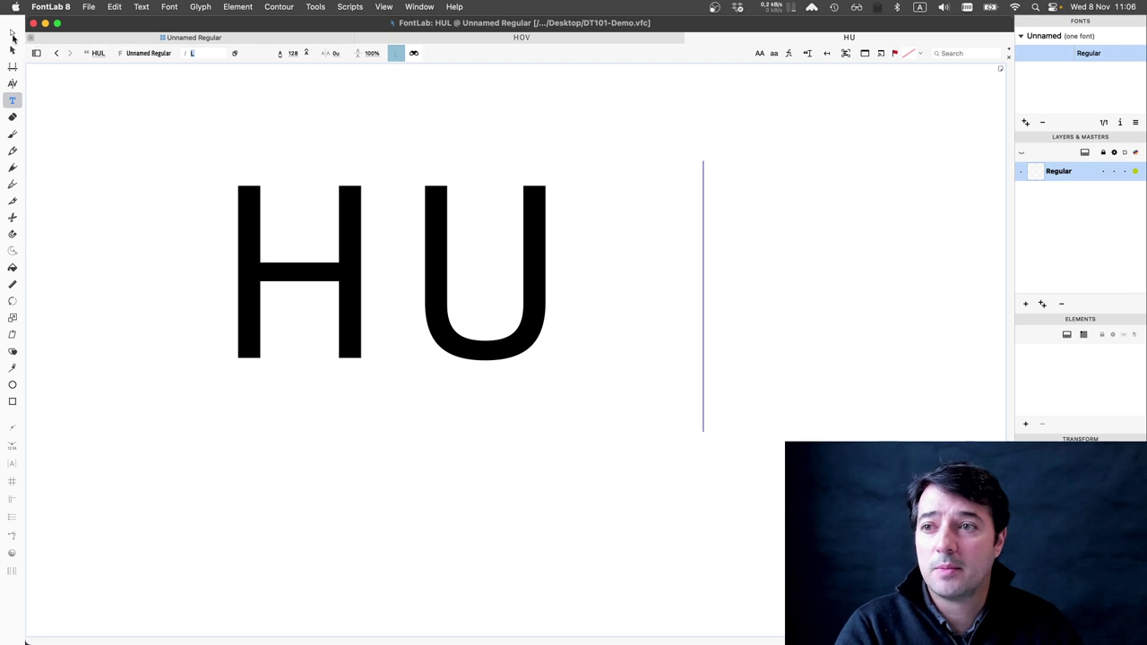
pyautogui.write('L')
pyautogui.press('Escape')
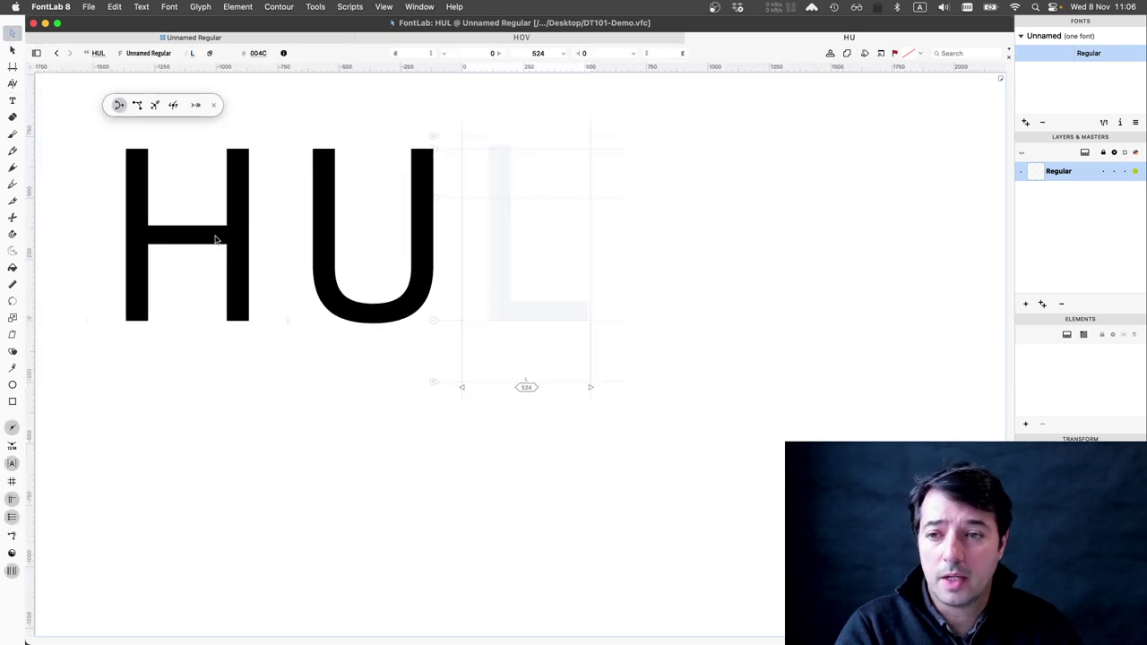
# Copy all outlines of the H and paste them into the empty L glyph of the HUL sample.
pyautogui.doubleClick(215, 239)
pyautogui.press('super+a')
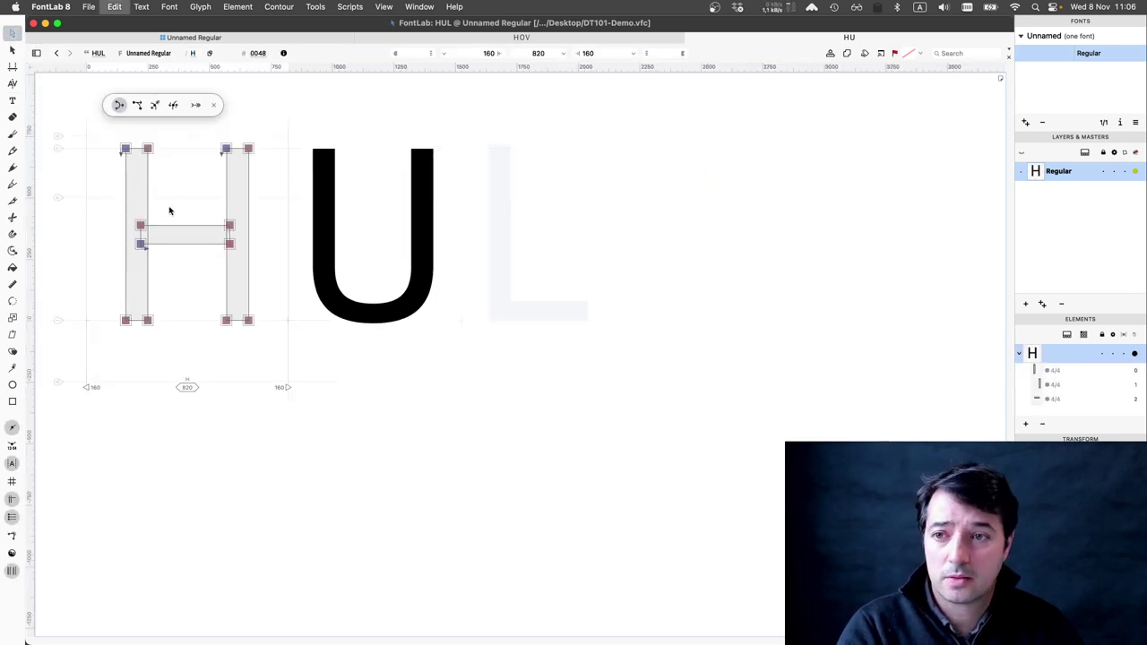
pyautogui.click(494, 208)
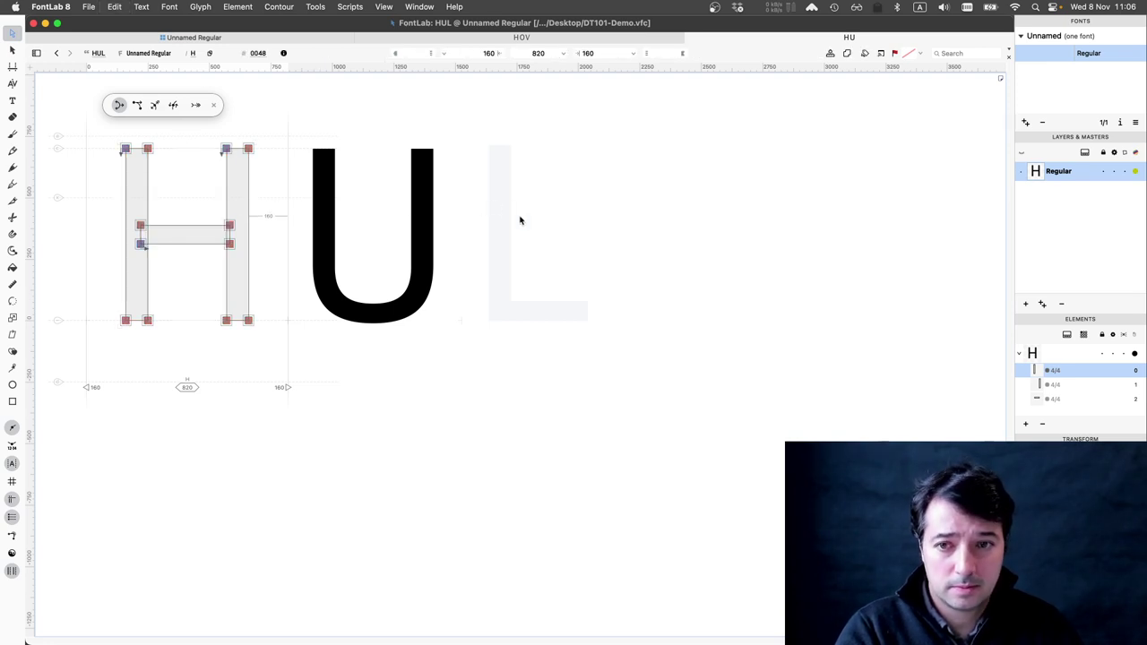
pyautogui.doubleClick(520, 221)
pyautogui.press('super+v')
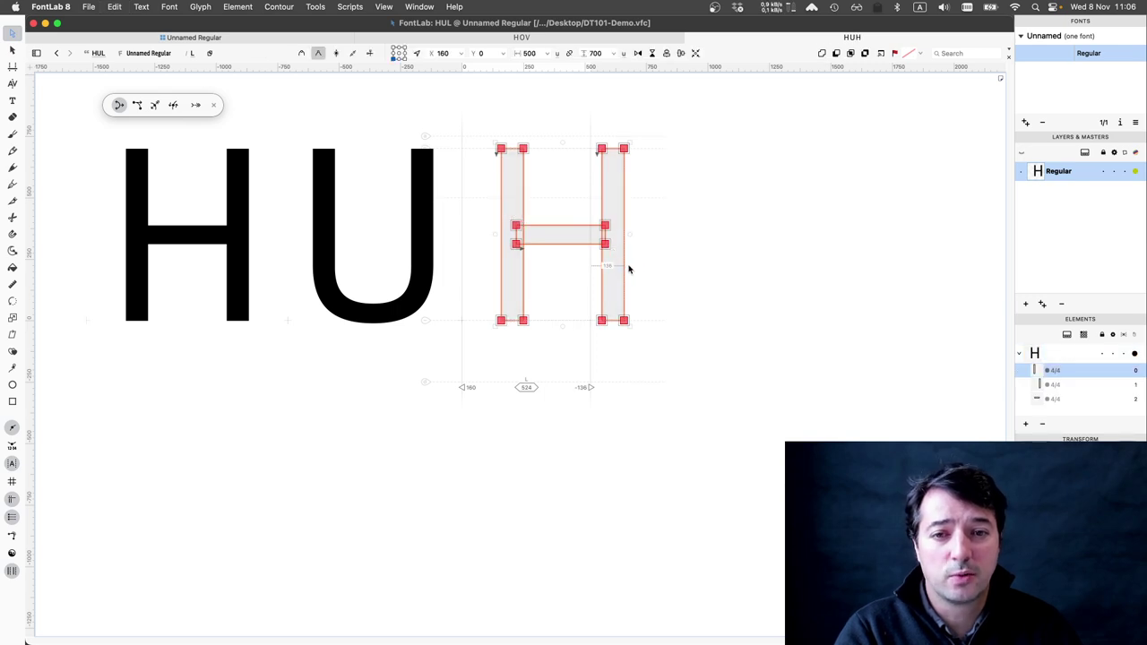
# Delete the right-hand stem from the H outlines in the L glyph.
pyautogui.click(625, 268)
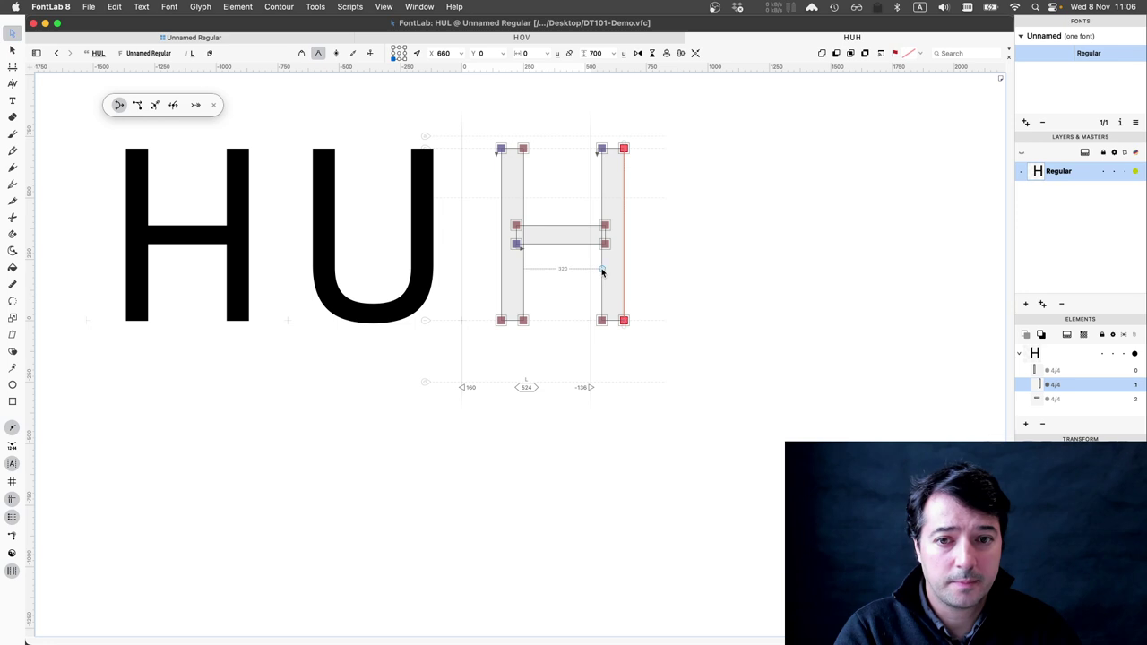
pyautogui.doubleClick(602, 269)
pyautogui.press('Delete')
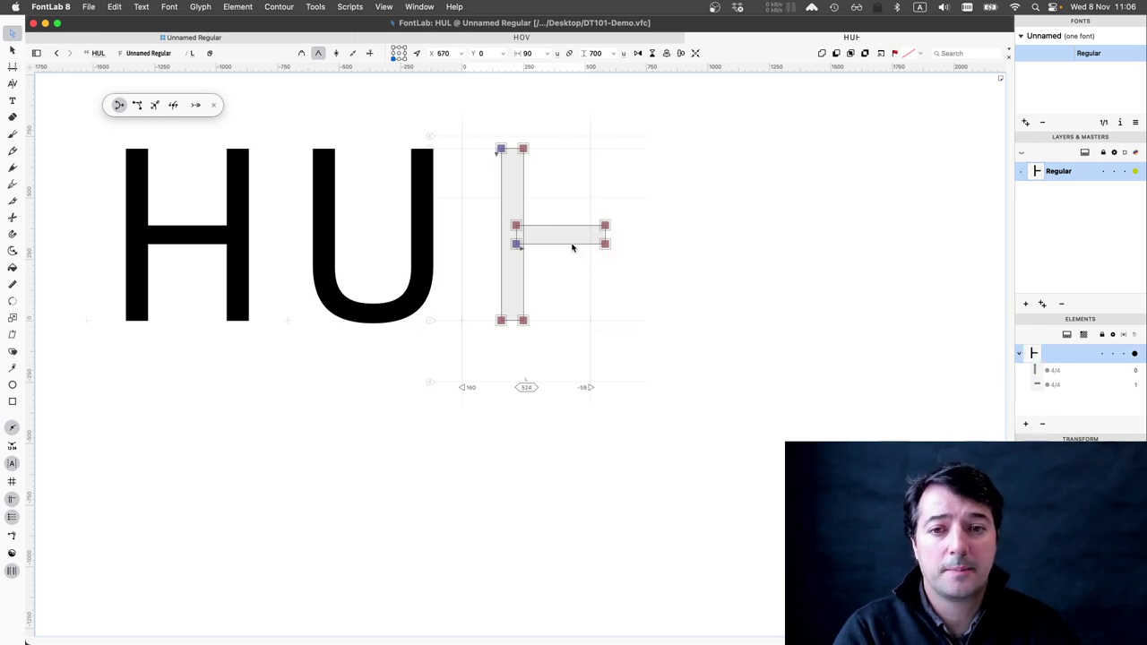
# Move the horizontal bar of the L down to the baseline by setting its Y position to 0.
pyautogui.doubleClick(572, 244)
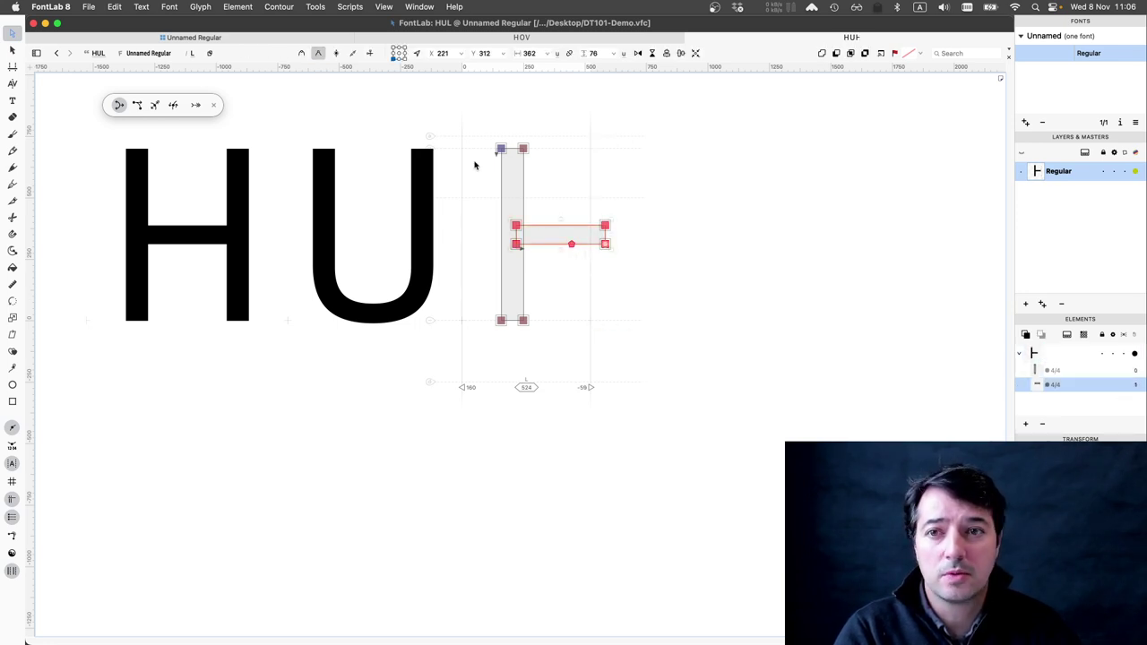
pyautogui.doubleClick(467, 53)
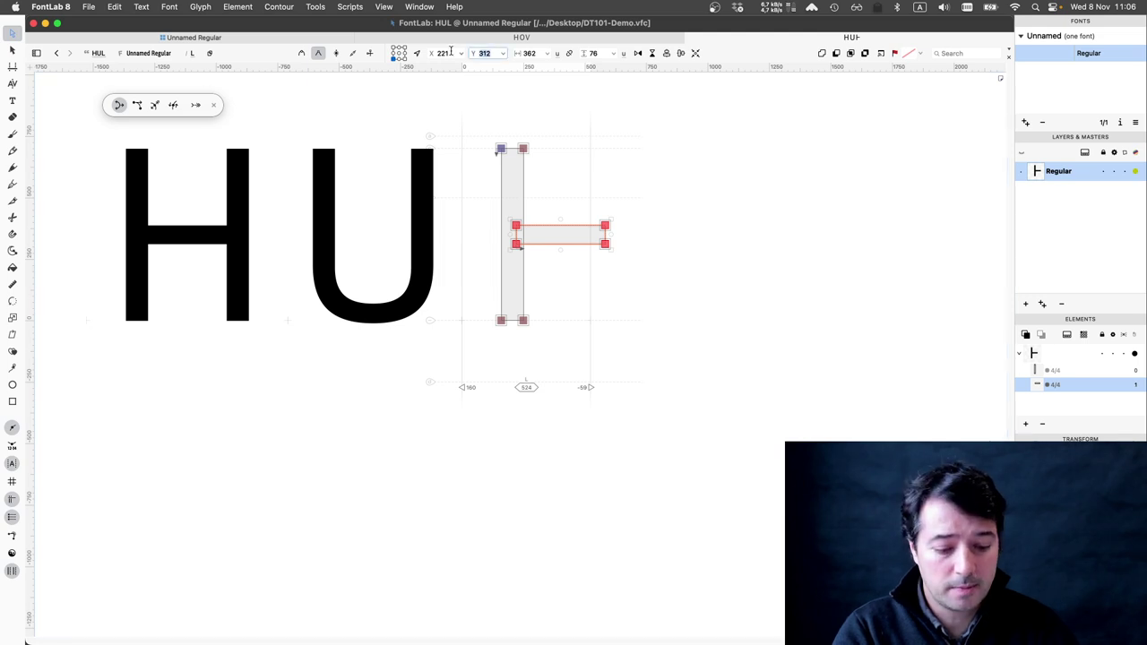
pyautogui.write('0')
pyautogui.press('Return')
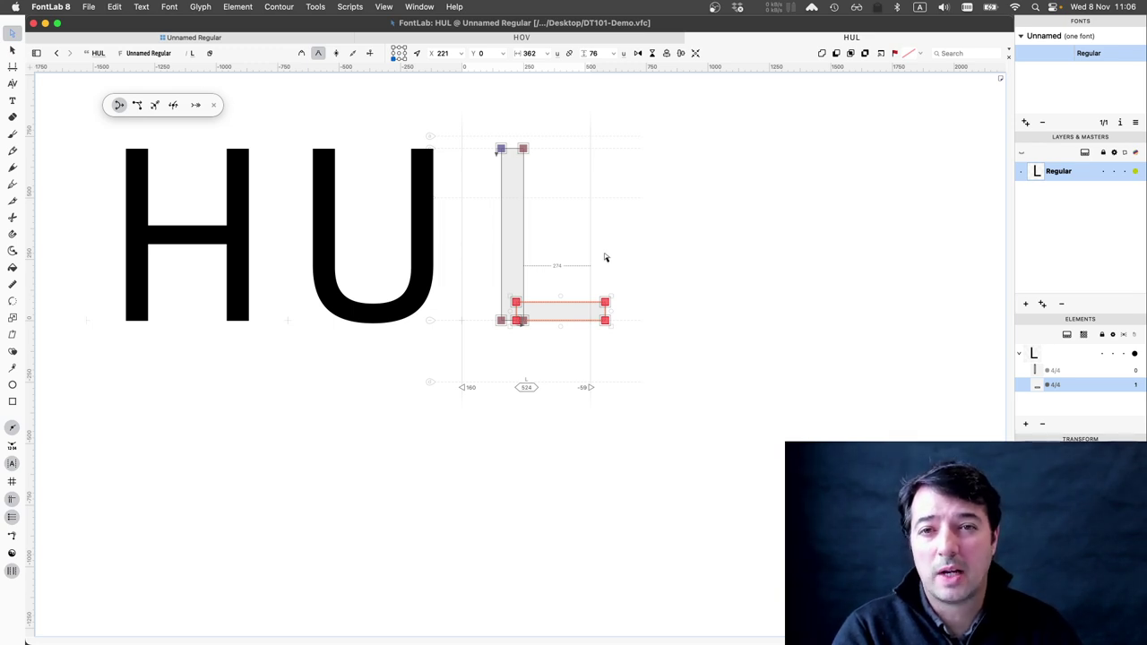
# Shorten the L's horizontal bar by moving its right end 100 units to the left.
pyautogui.moveTo(623, 283); pyautogui.dragTo(599, 339)
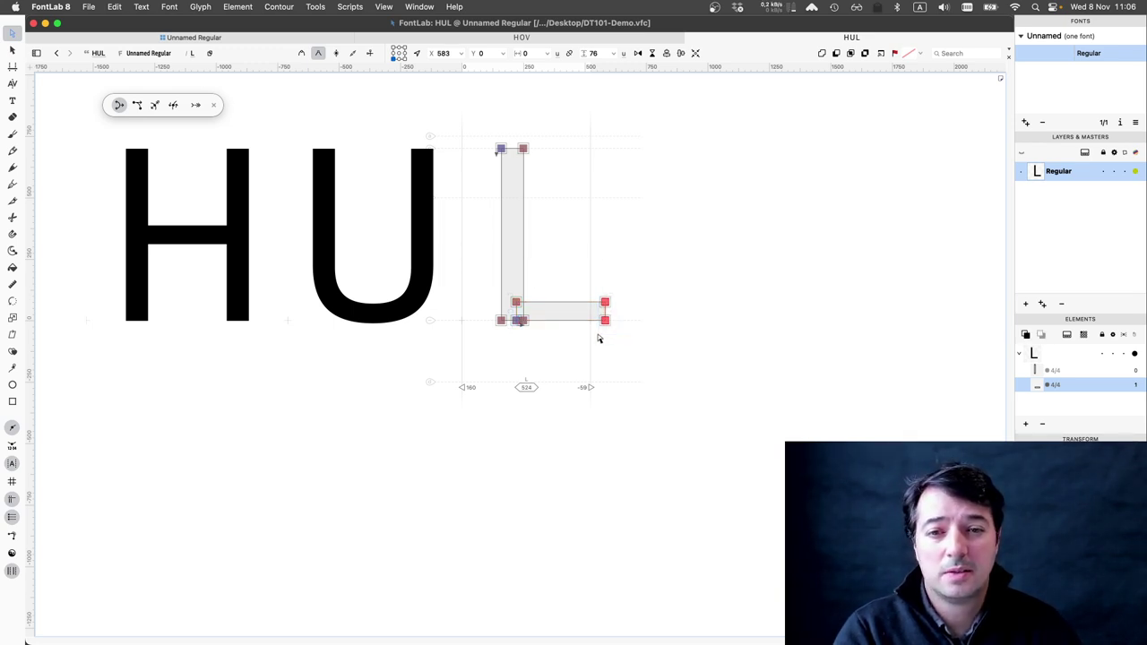
pyautogui.hotkey('shift', 'Left')
pyautogui.hotkey('shift', 'Left')
pyautogui.hotkey('shift', 'Left')
pyautogui.hotkey('shift', 'Left')
pyautogui.hotkey('shift', 'Left')
pyautogui.hotkey('shift', 'Left')
pyautogui.hotkey('shift', 'Left')
pyautogui.hotkey('shift', 'Left')
pyautogui.hotkey('shift', 'Left')
pyautogui.hotkey('shift', 'Left')
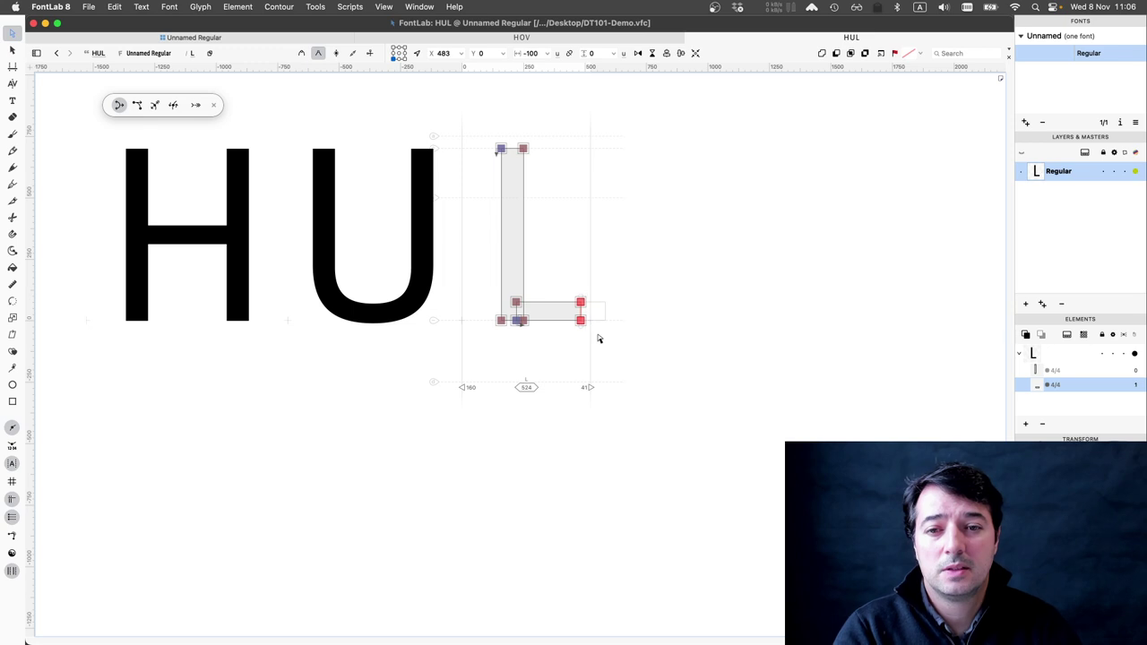
pyautogui.press('super+a')
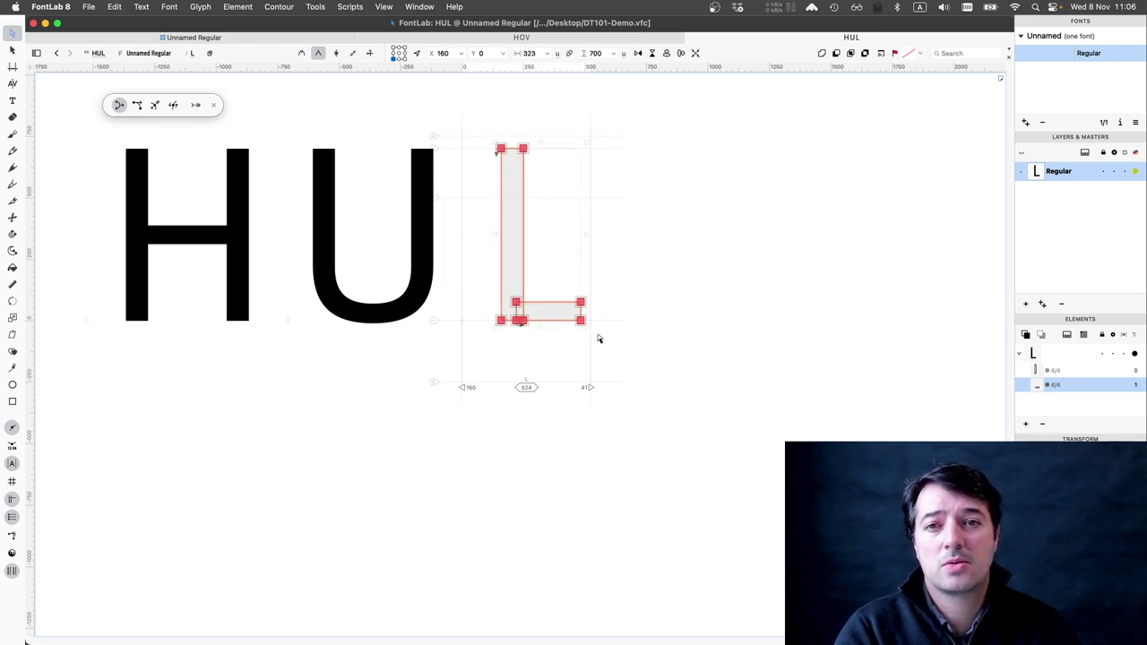
pyautogui.hotkey('shift', 'Right')
pyautogui.hotkey('shift', 'Left')
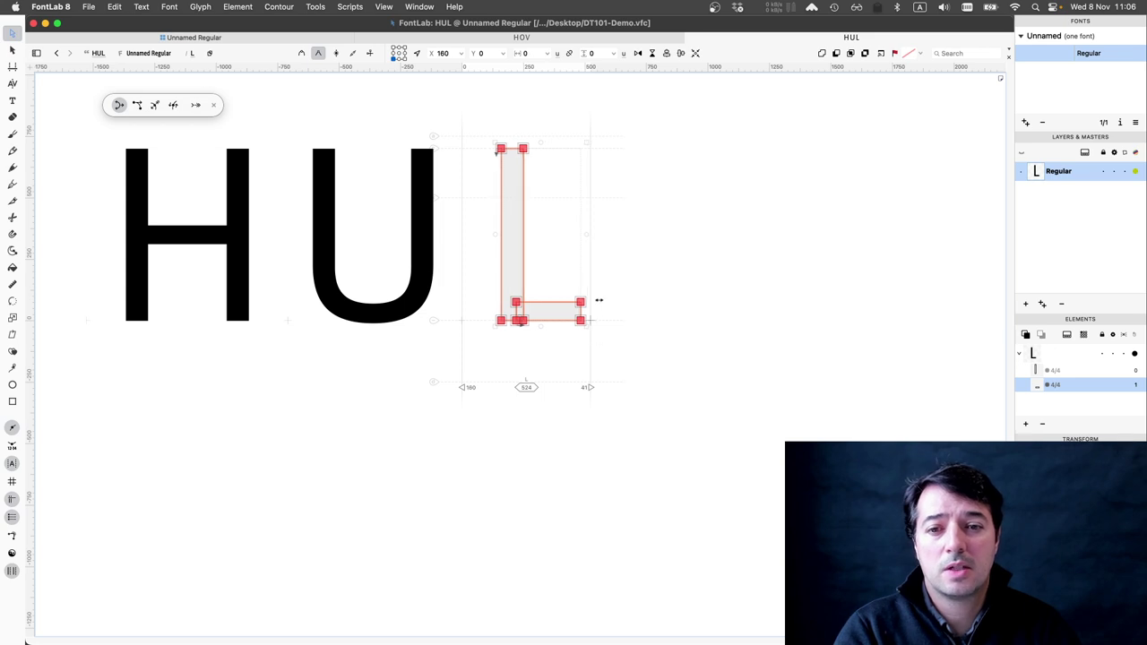
# Lengthen the L's horizontal bar until the glyph's right sidebearing is 14, and preview the filled letter.
pyautogui.moveTo(573, 328); pyautogui.dragTo(573, 328)
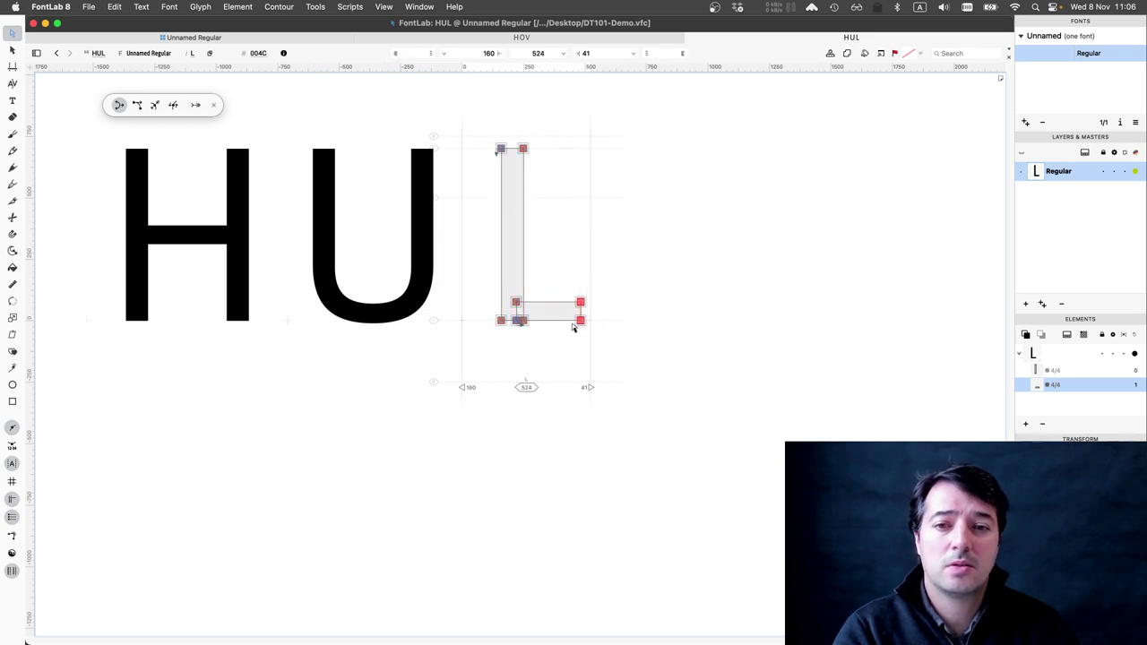
pyautogui.hotkey('shift', 'Right')
pyautogui.hotkey('shift', 'Right')
pyautogui.hotkey('shift', 'Right')
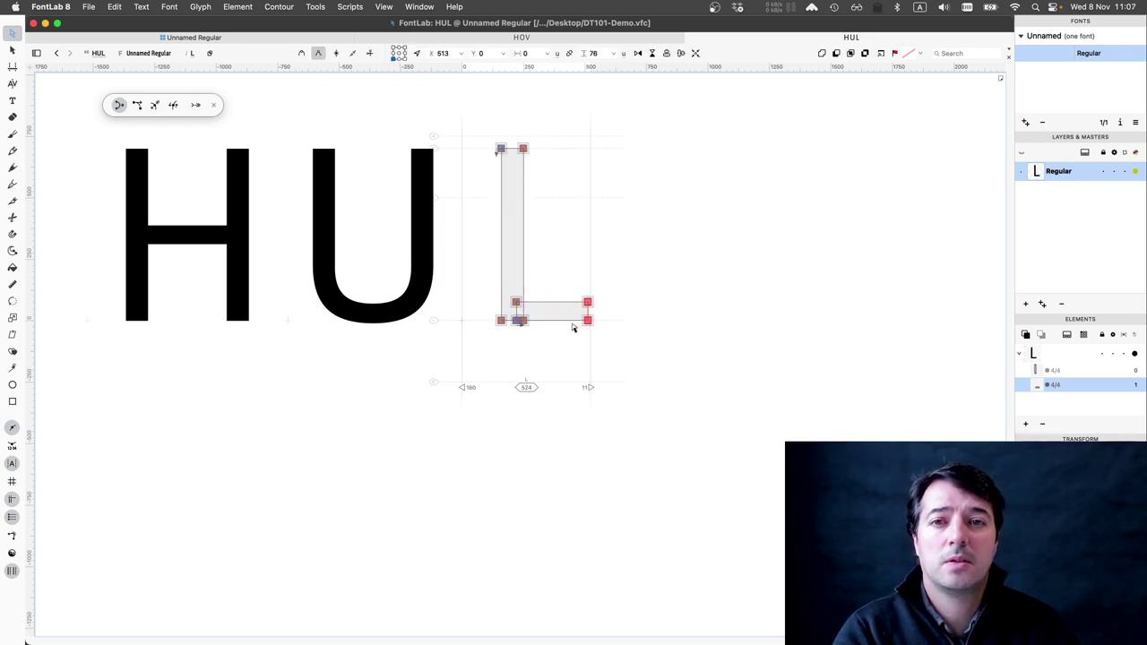
pyautogui.press('super+a')
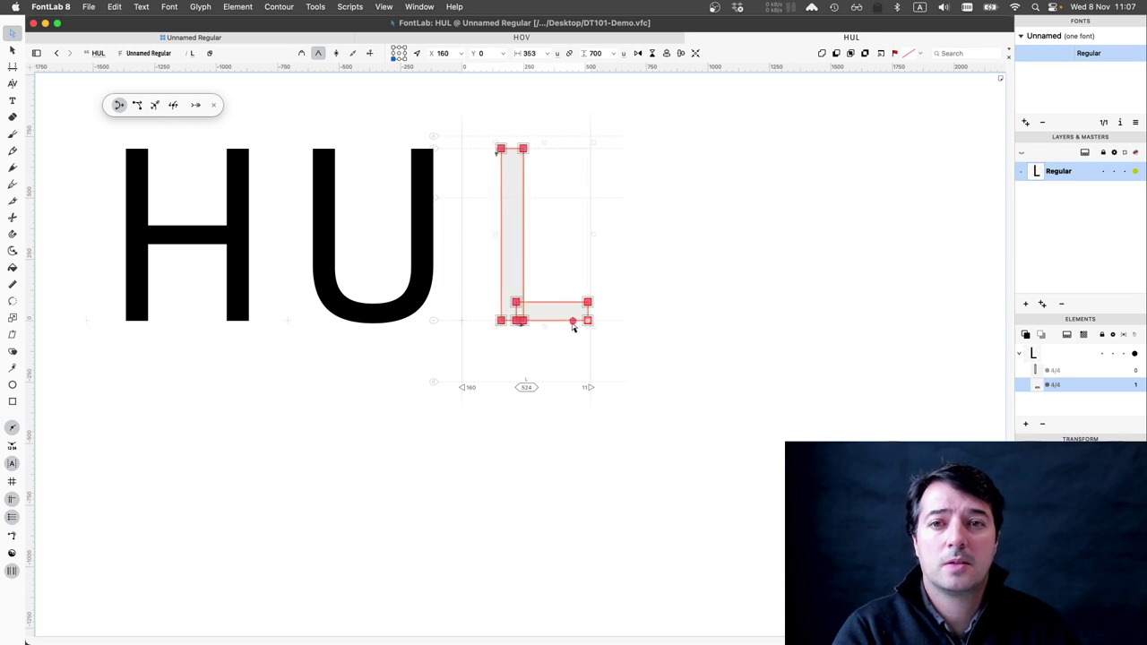
pyautogui.click(596, 308)
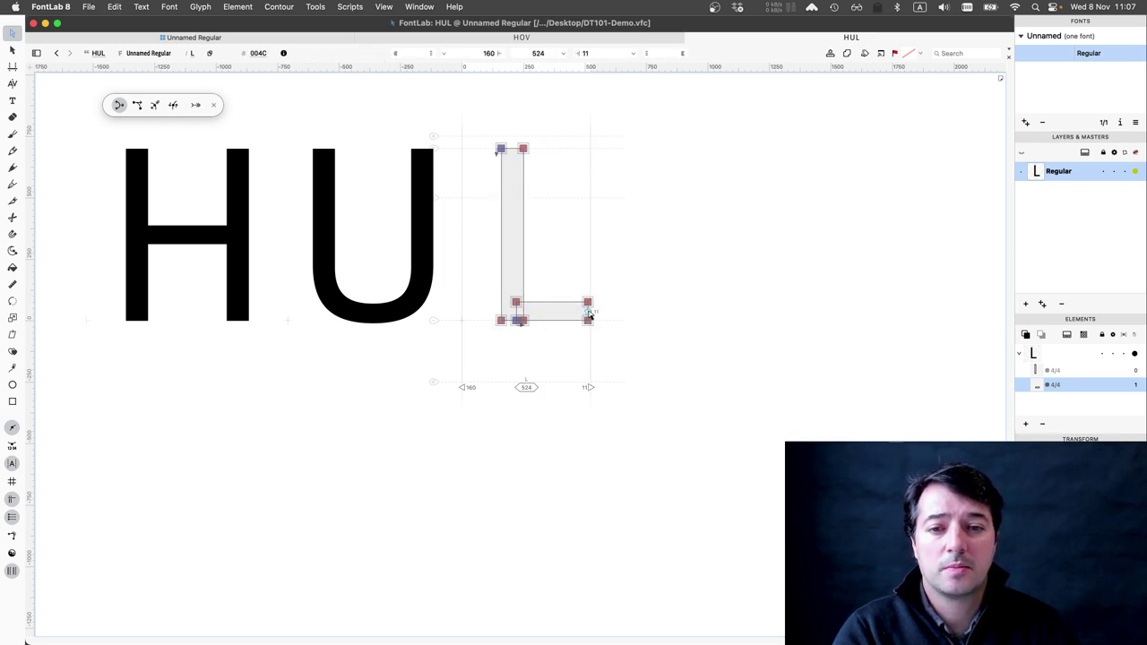
pyautogui.click(588, 314)
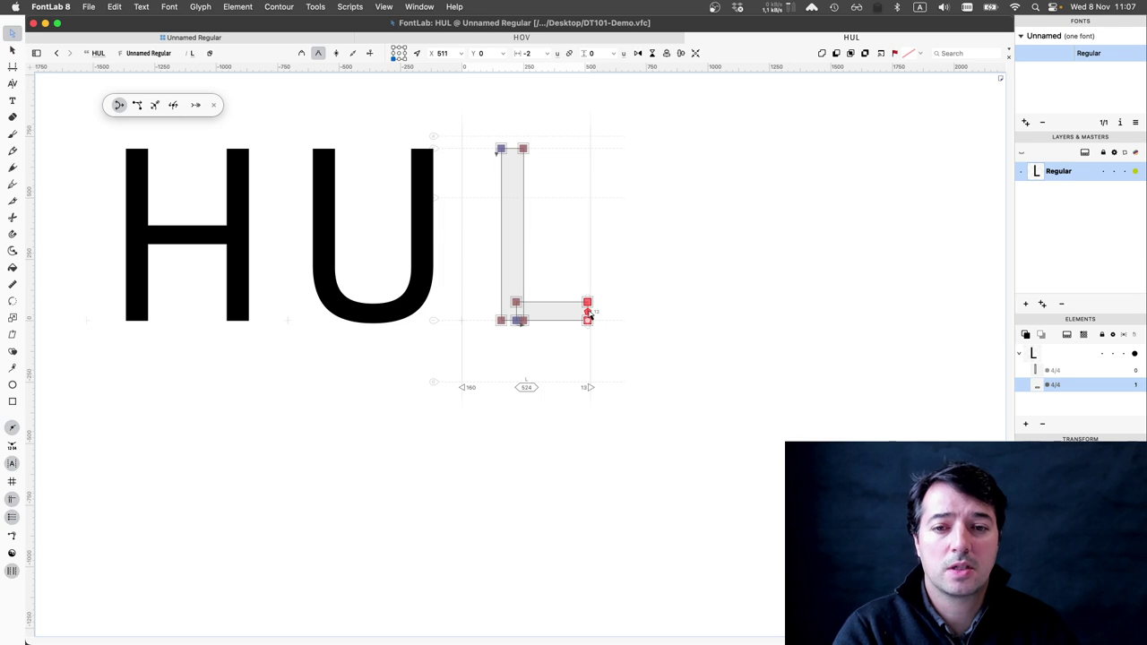
pyautogui.press('Left')
pyautogui.press('space')
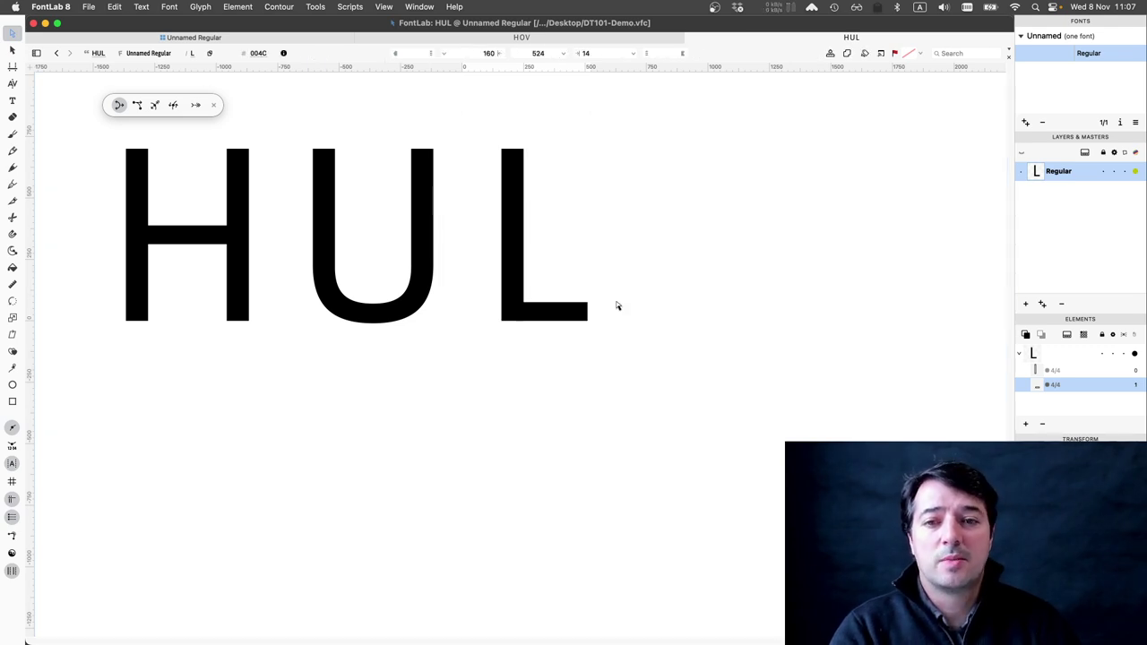
pyautogui.doubleClick(573, 288)
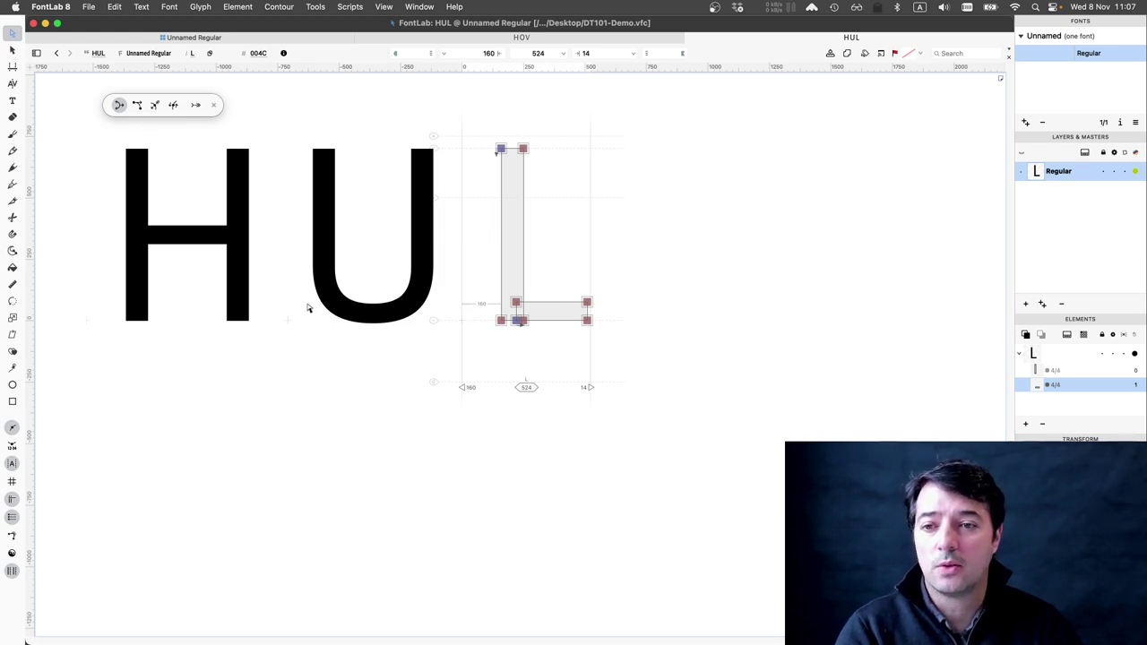
# Link the left sidebearings of the U and the L to the H with the expression =H.
pyautogui.doubleClick(301, 362)
pyautogui.click(299, 390)
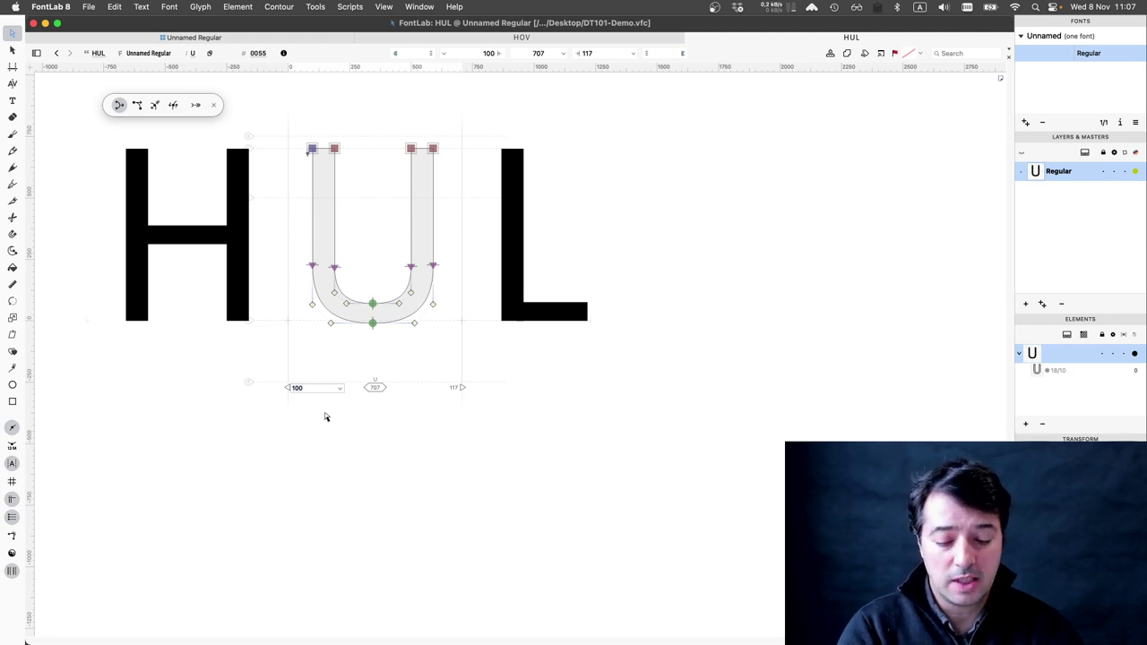
pyautogui.write('=H-60')
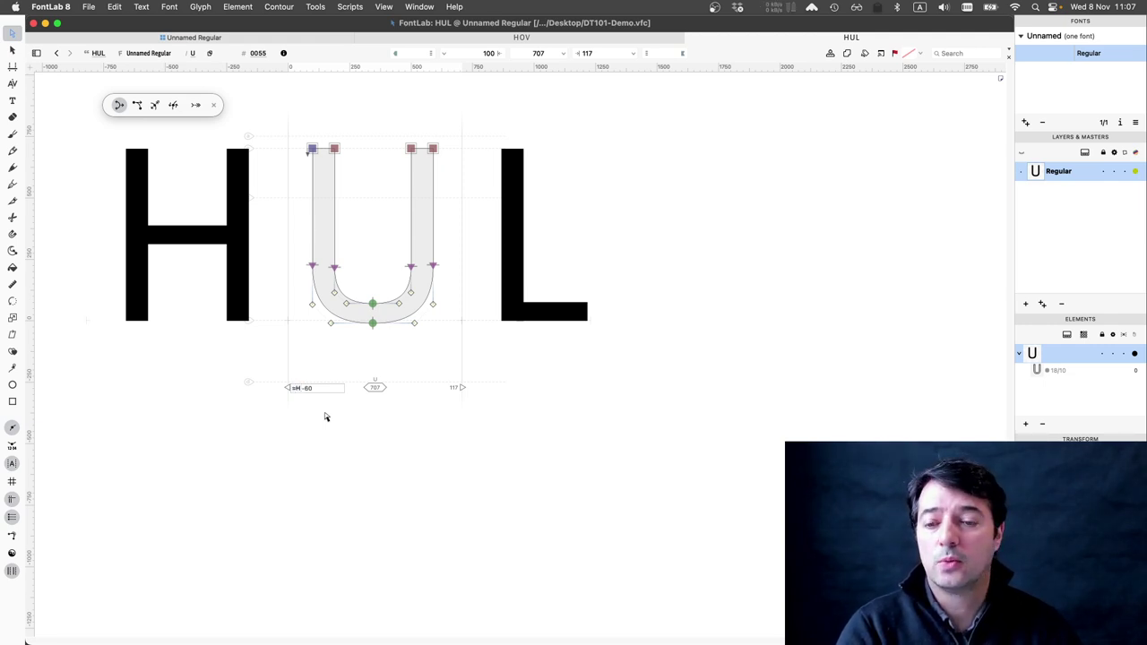
pyautogui.press('Return')
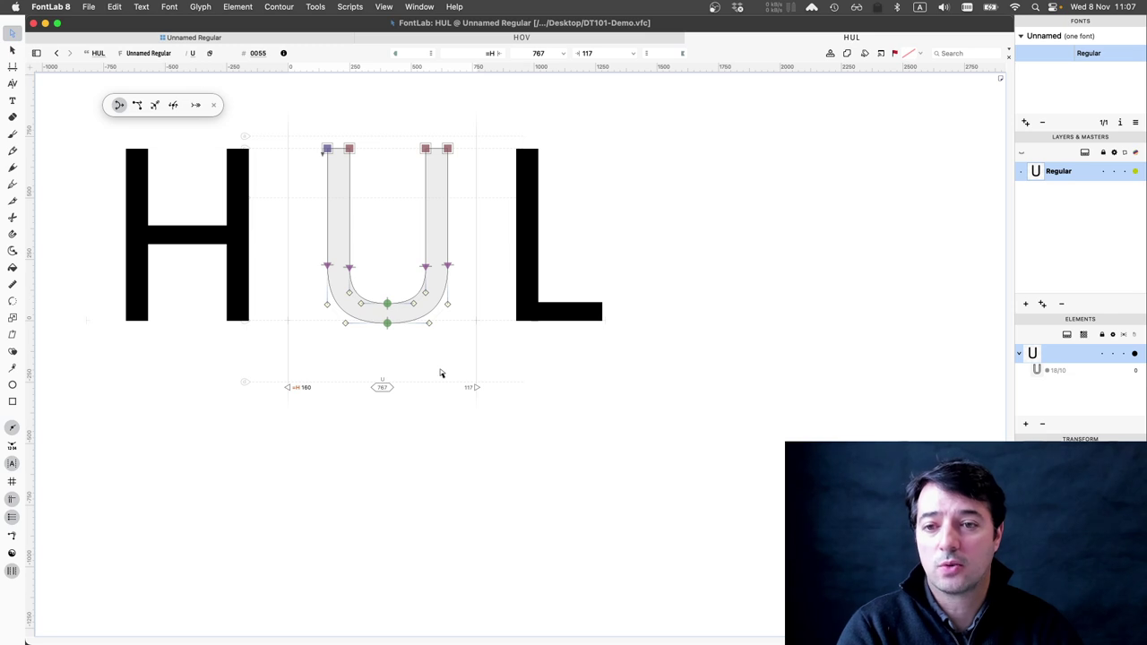
pyautogui.click(507, 385)
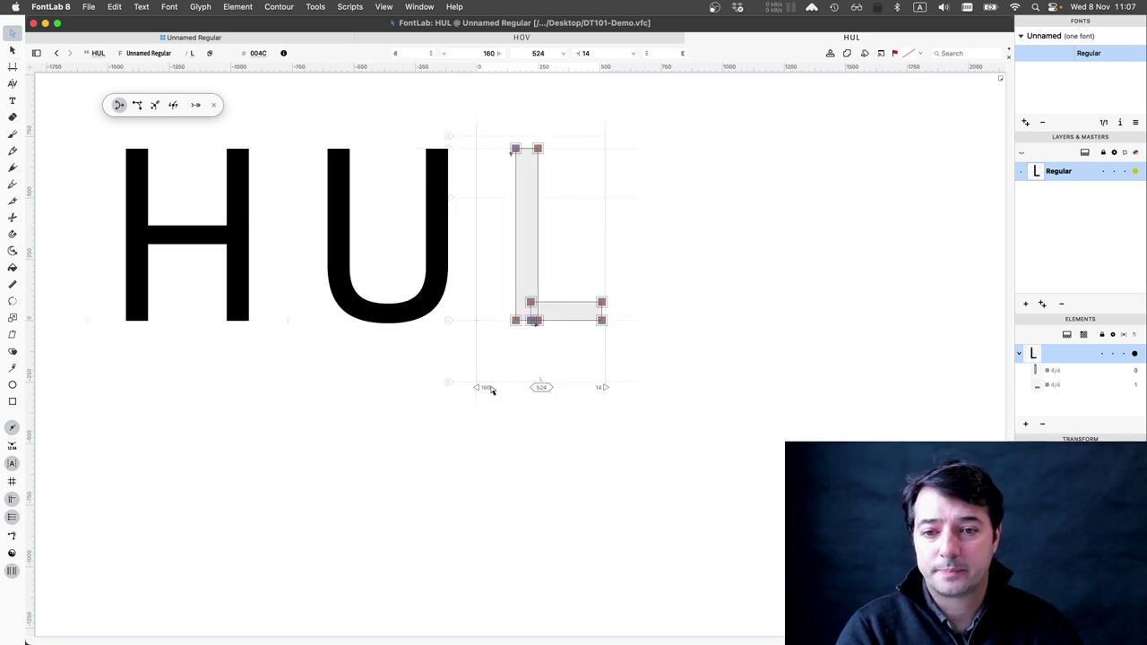
pyautogui.doubleClick(487, 388)
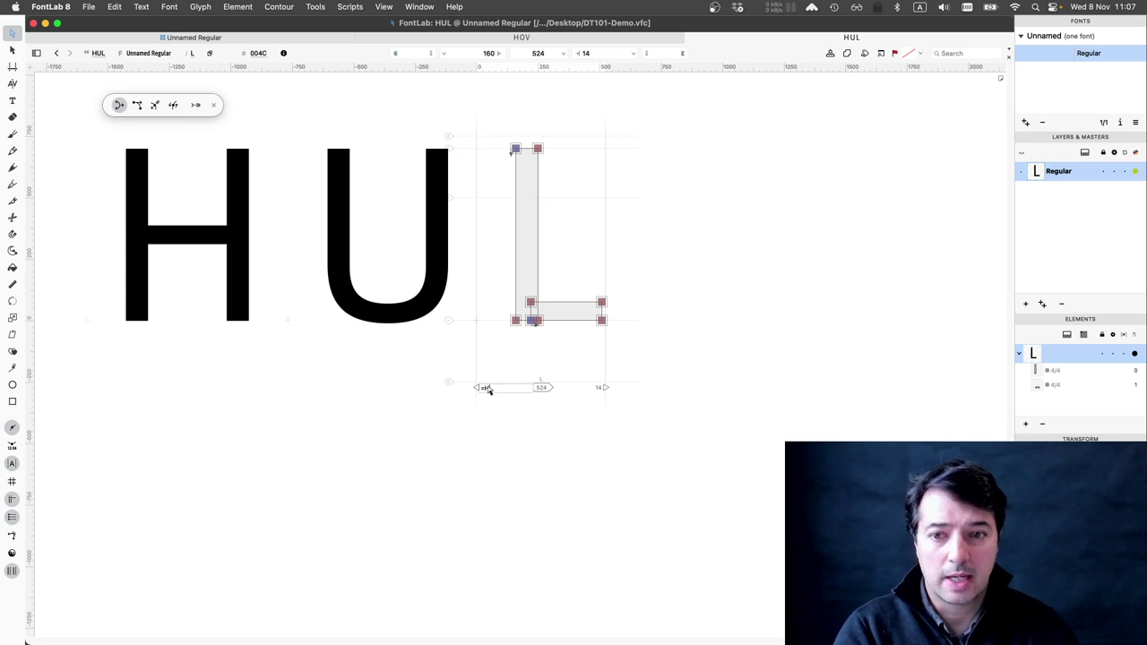
pyautogui.press('Return')
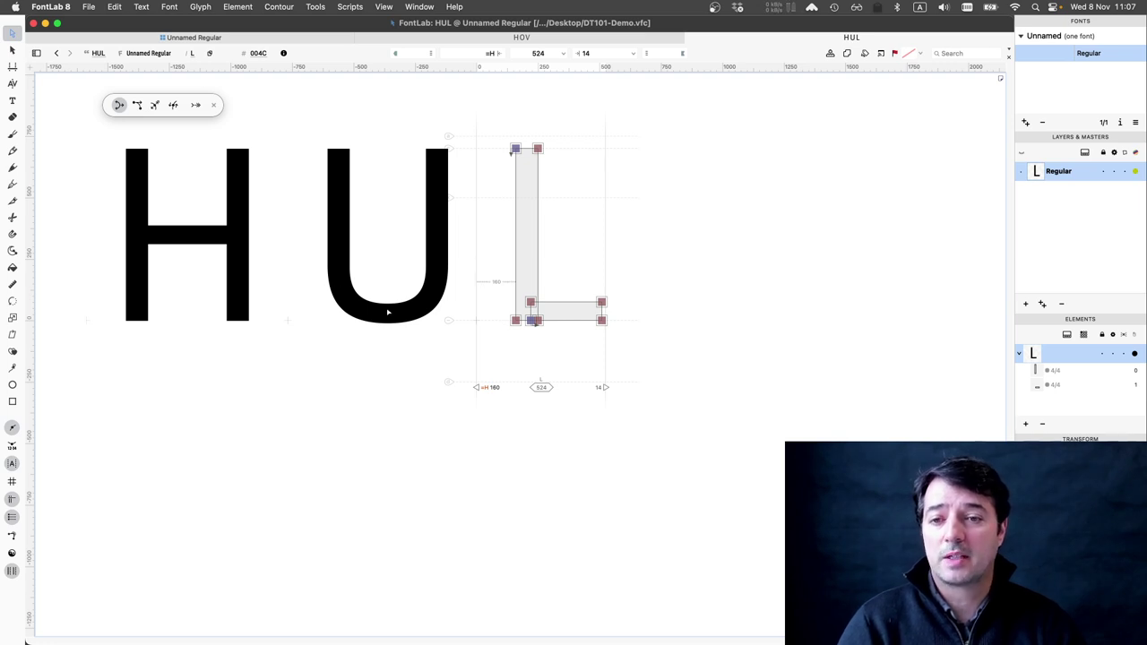
# Link the U's right sidebearing to the H with =H and the L's right sidebearing to the V with =V.
pyautogui.click(431, 349)
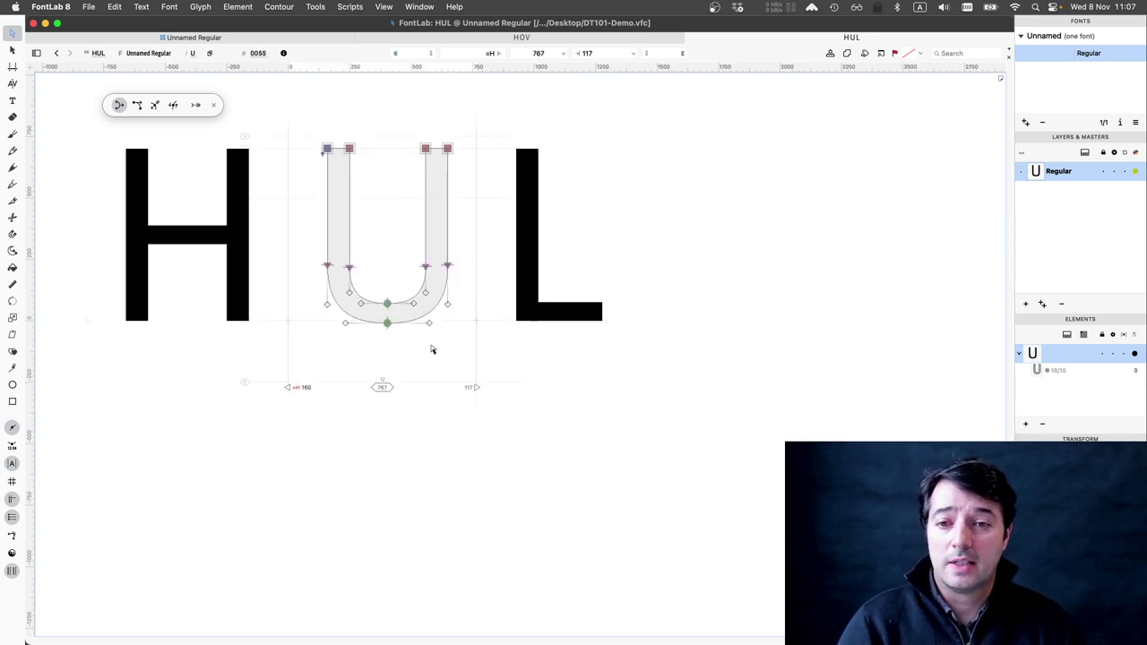
pyautogui.click(467, 388)
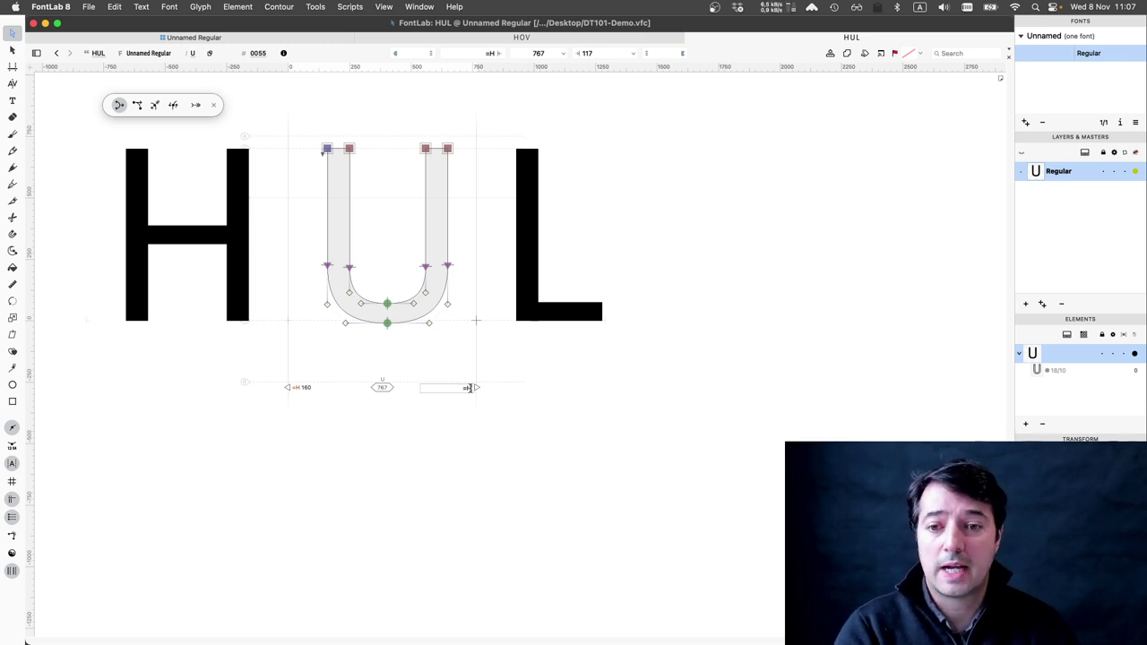
pyautogui.write('=H')
pyautogui.press('Return')
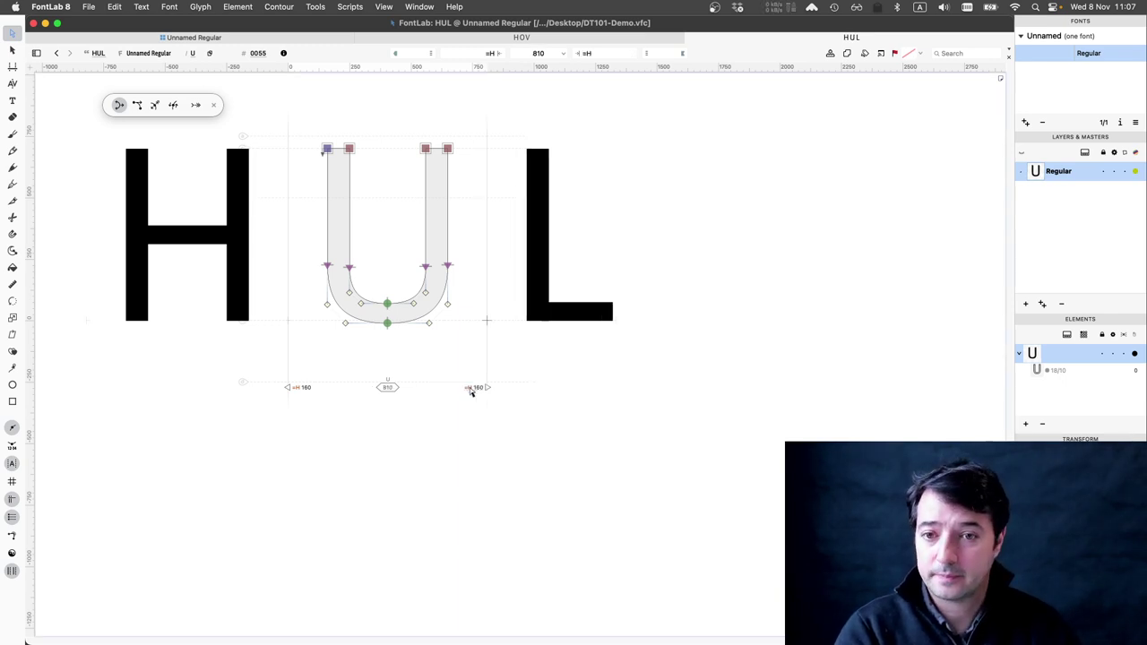
pyautogui.click(584, 374)
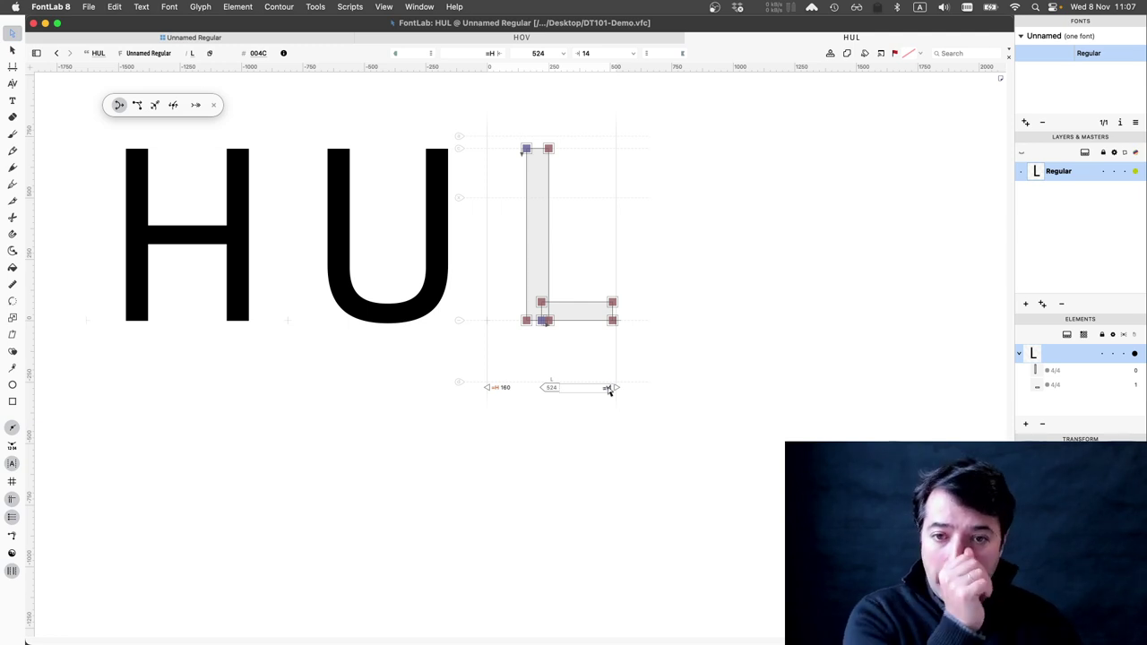
pyautogui.moveTo(608, 390); pyautogui.dragTo(617, 389)
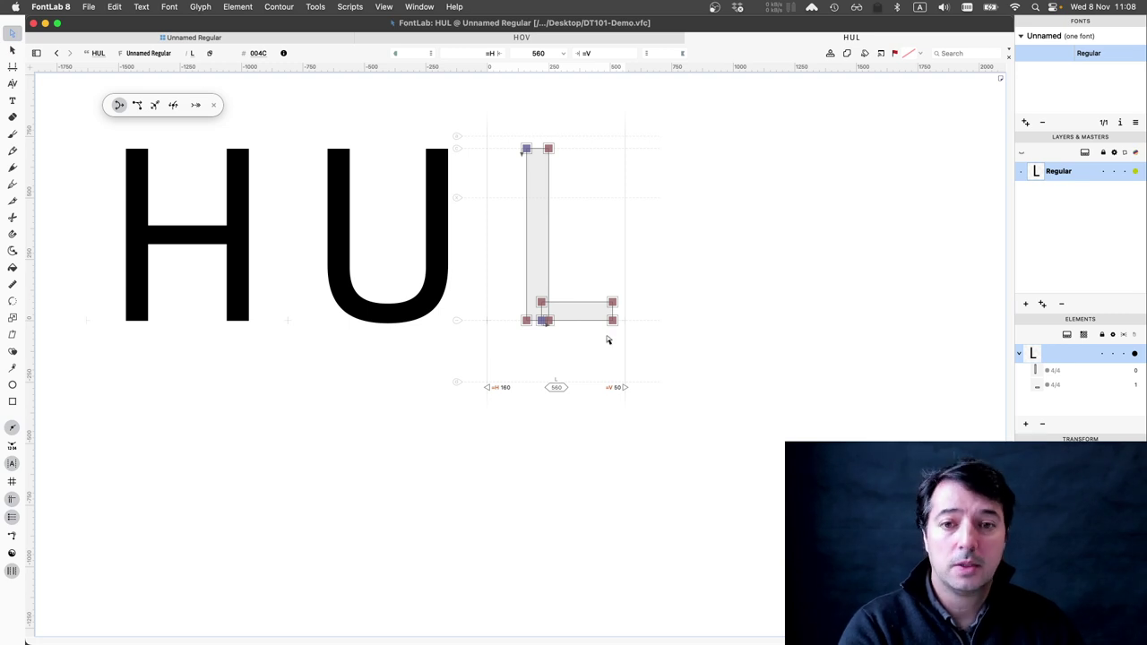
# Append VOL to the HUL sample text.
pyautogui.write('t')
pyautogui.write('V')
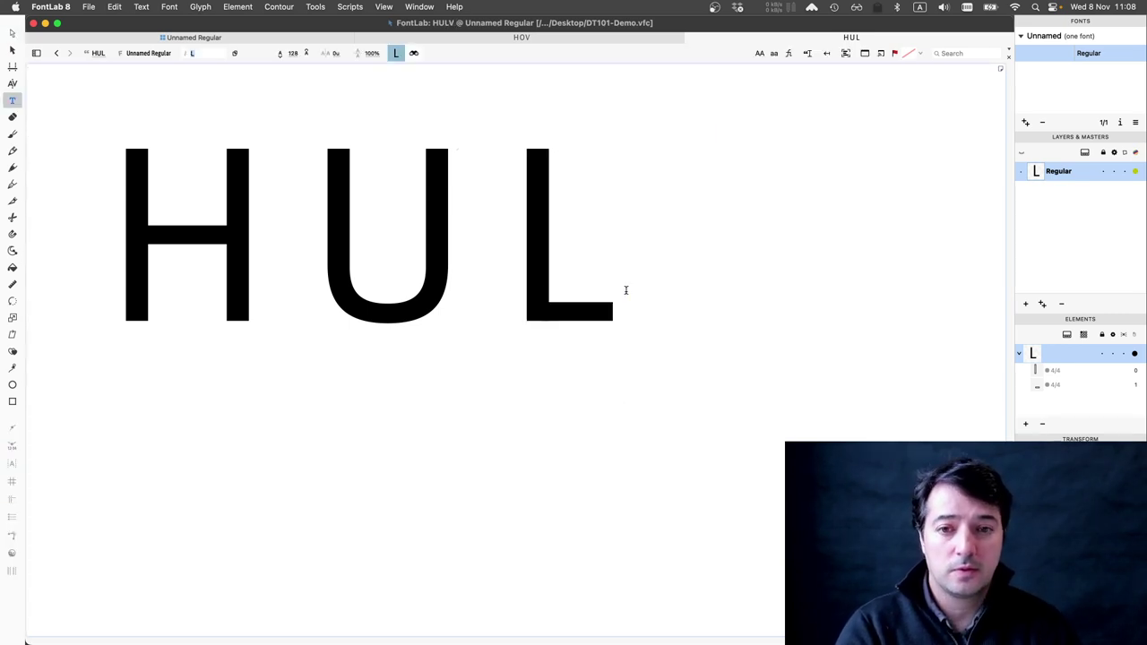
pyautogui.write('OL')
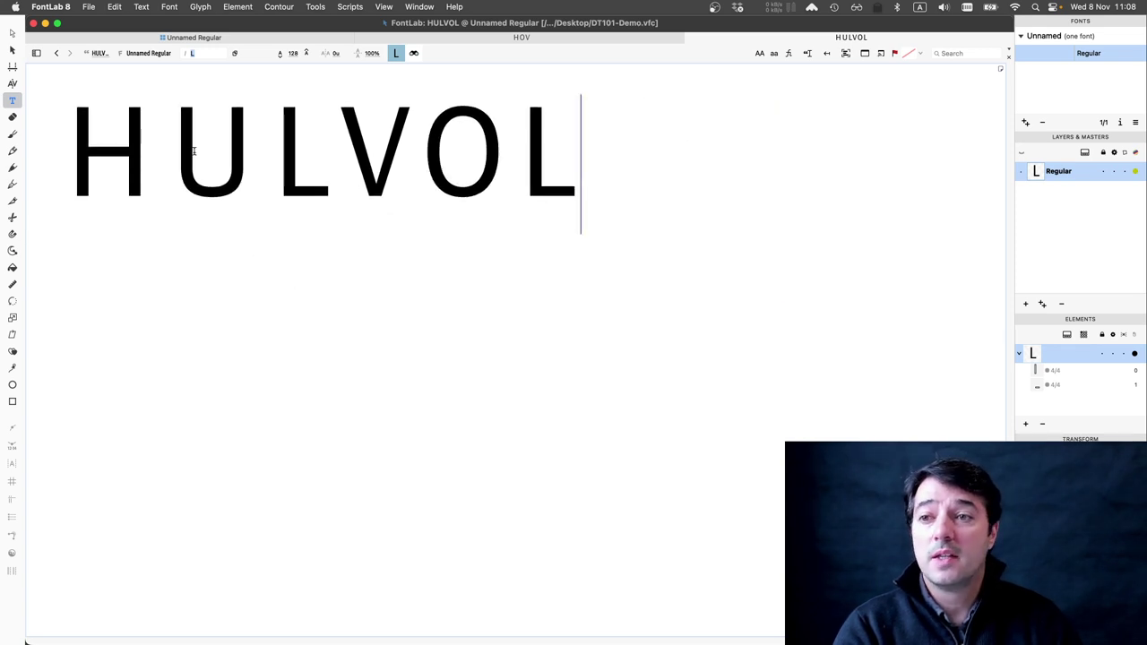
# Try widening the V's right sidebearing to 156 in the HULVOL sample and undo the change.
pyautogui.click(12, 37)
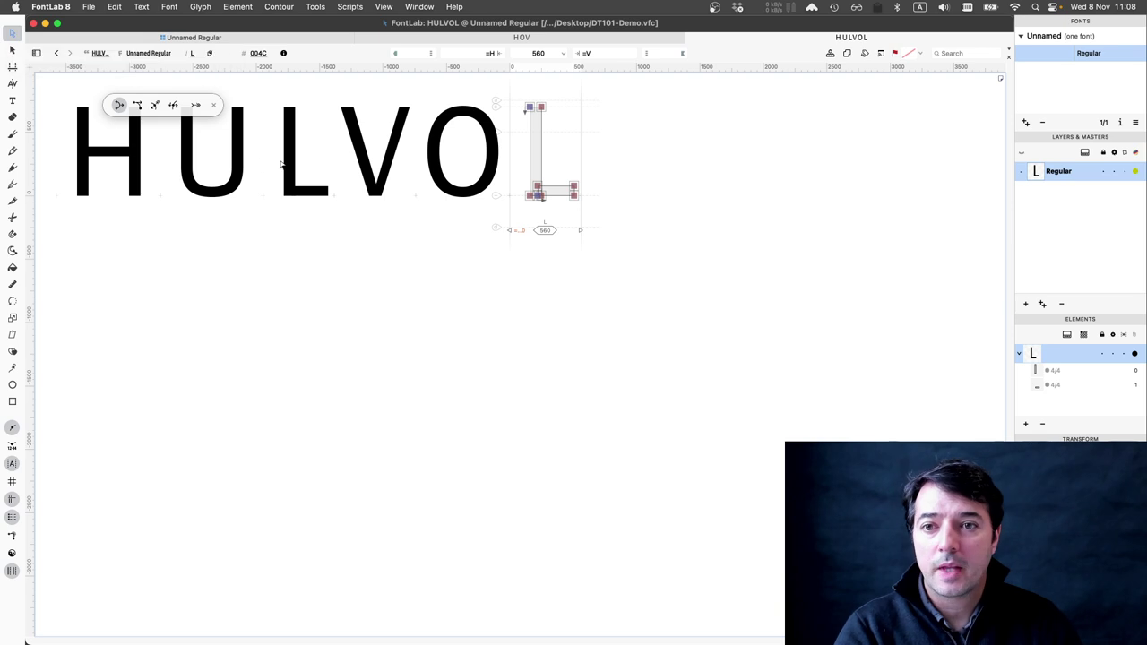
pyautogui.click(391, 184)
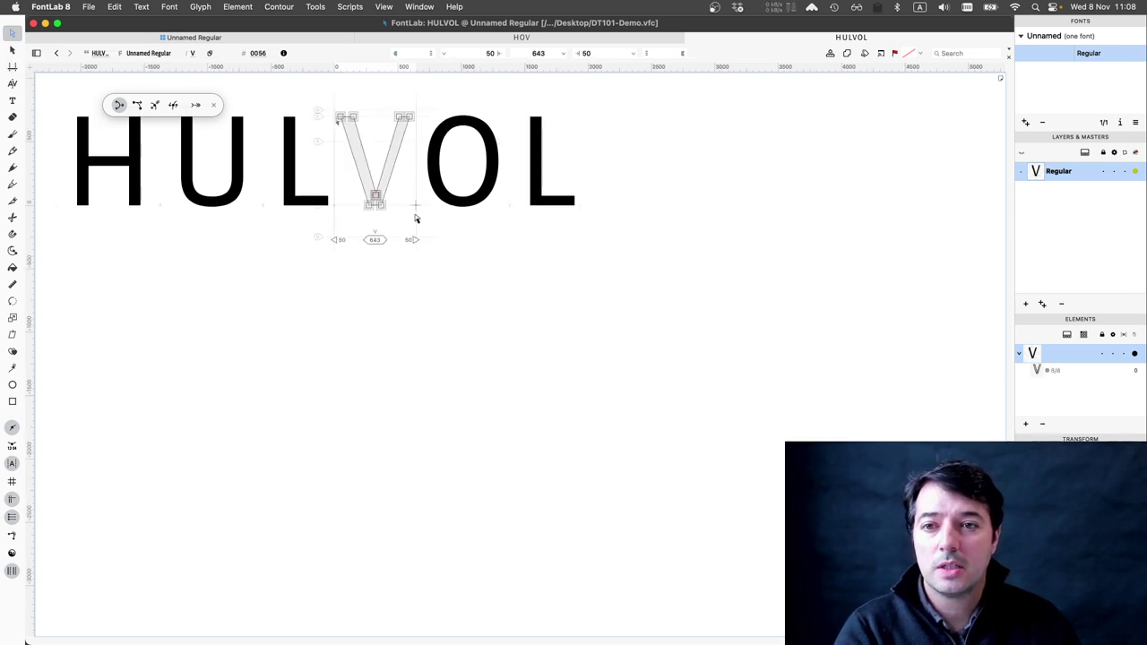
pyautogui.moveTo(416, 218); pyautogui.dragTo(429, 218)
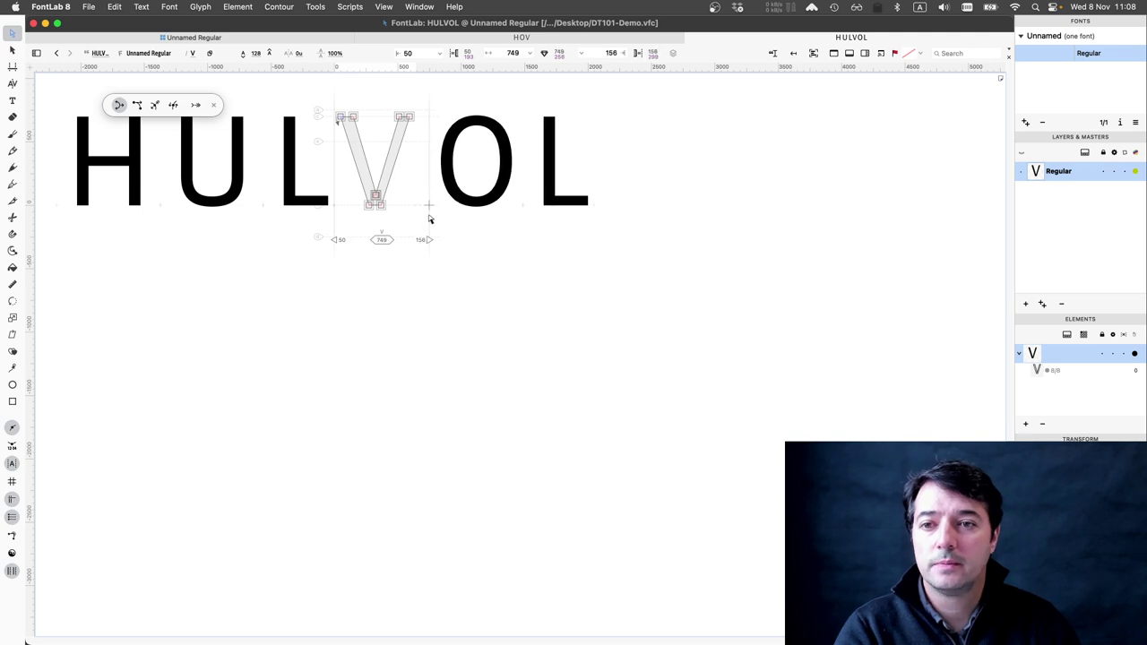
pyautogui.press('super+z')
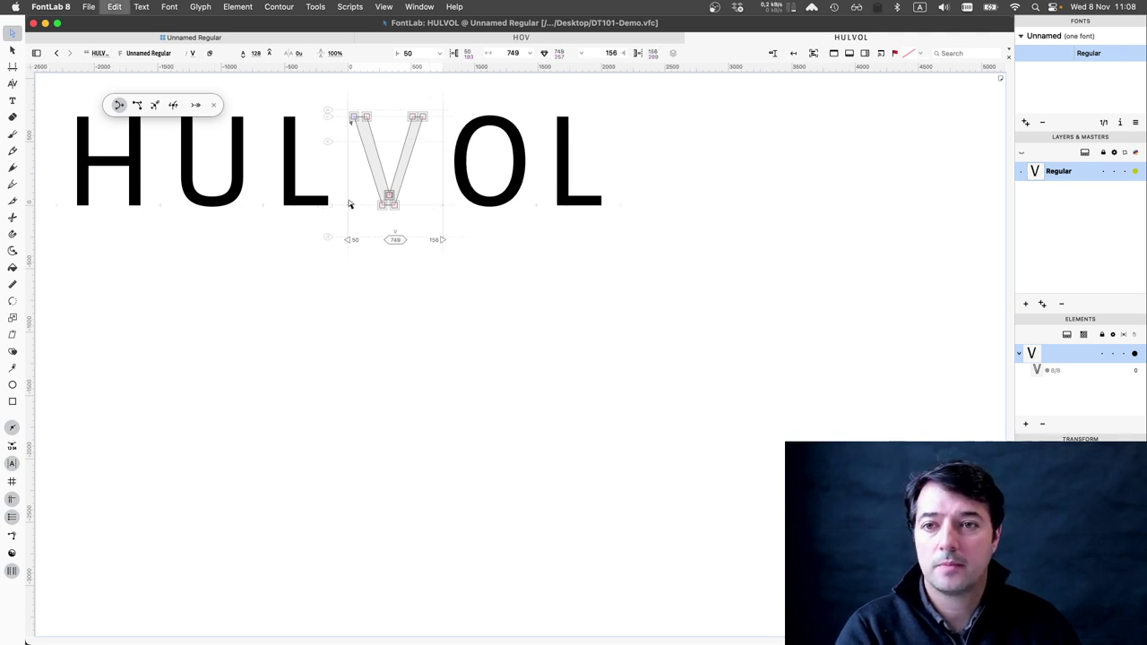
# Add a second line reading LHHHHLLL below HULVOL in the sample text.
pyautogui.press('t')
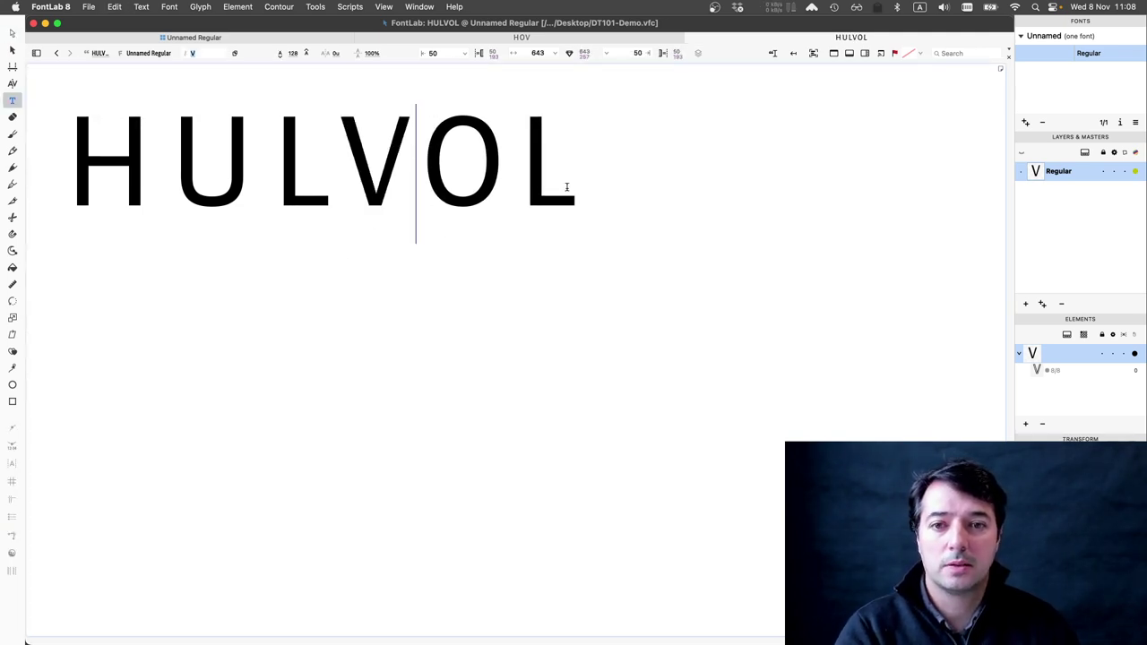
pyautogui.click(567, 186)
pyautogui.press('Return')
pyautogui.write('L')
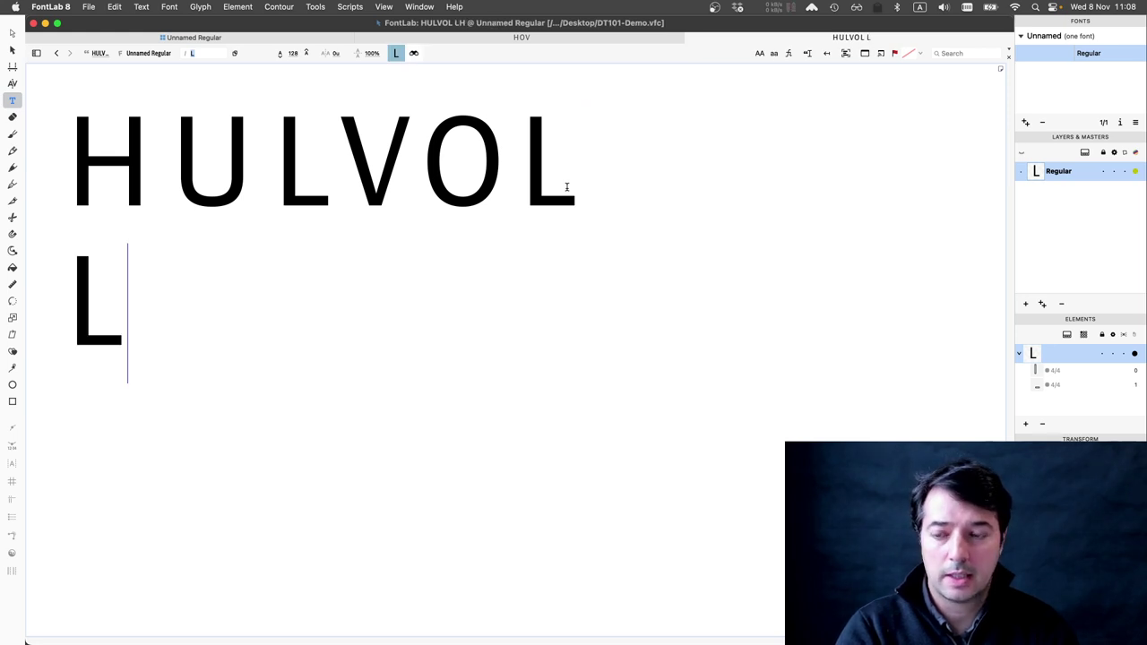
pyautogui.write('HHHHLLL')
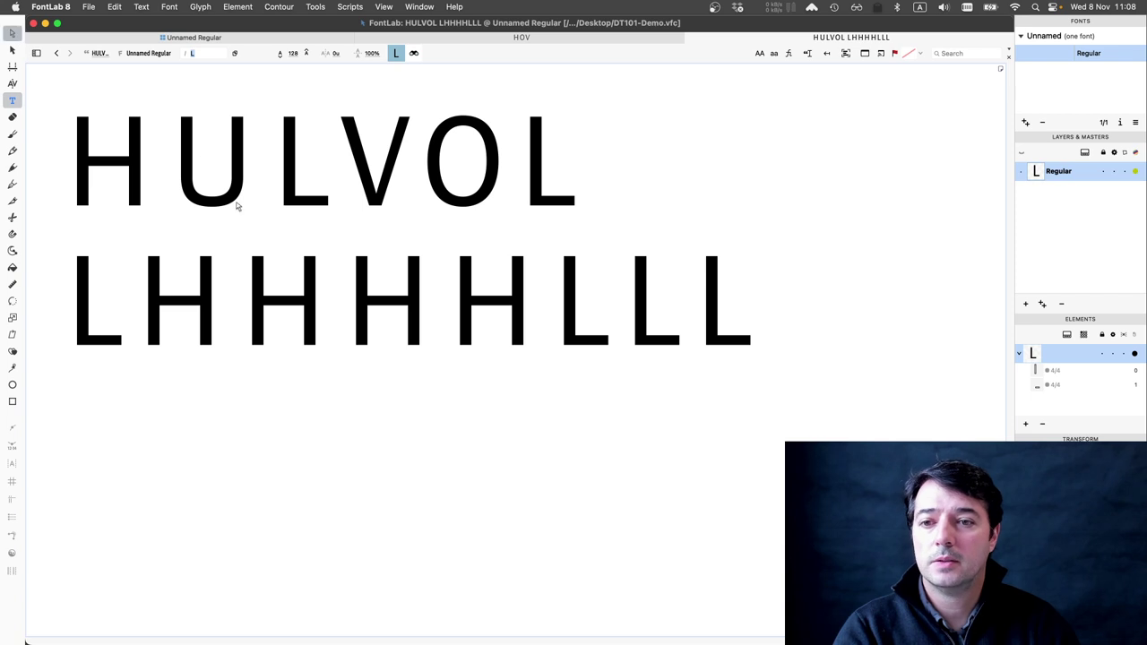
pyautogui.press('Escape')
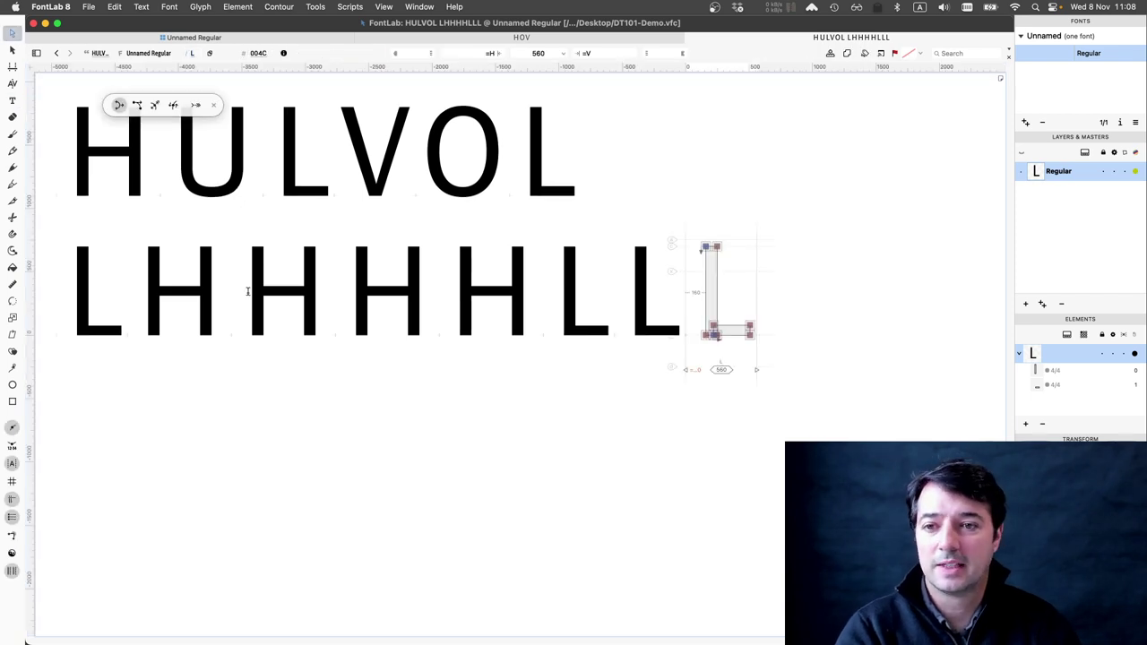
# Insert an L before the last H in the second sample line so it reads LHHHLHLLL.
pyautogui.press('t')
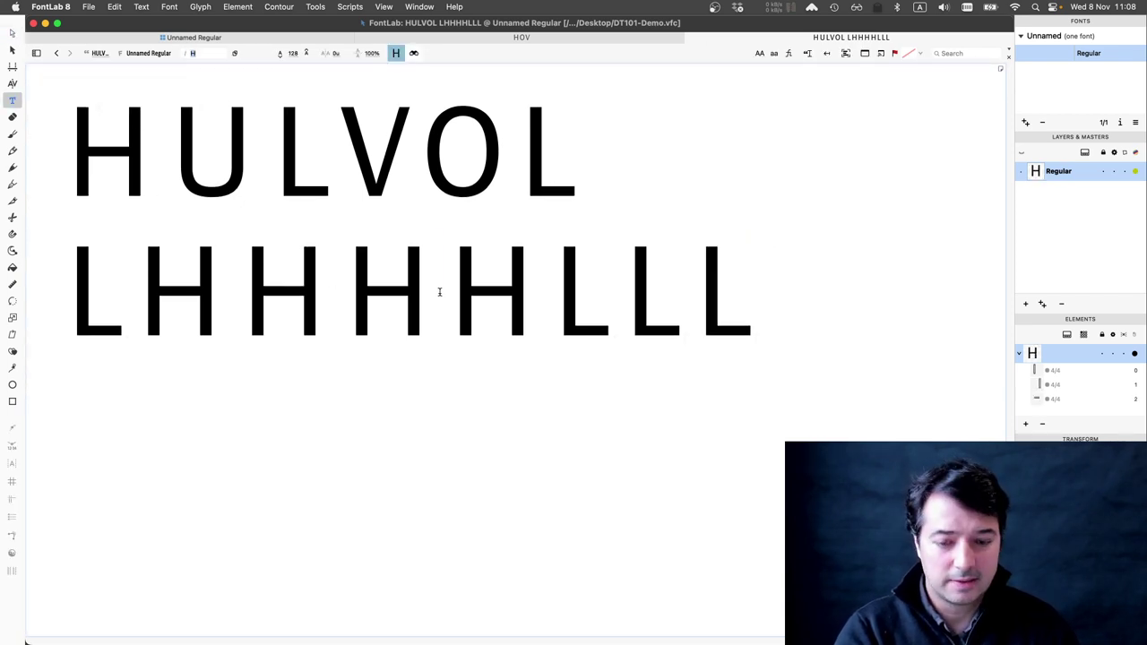
pyautogui.click(439, 291)
pyautogui.write('L')
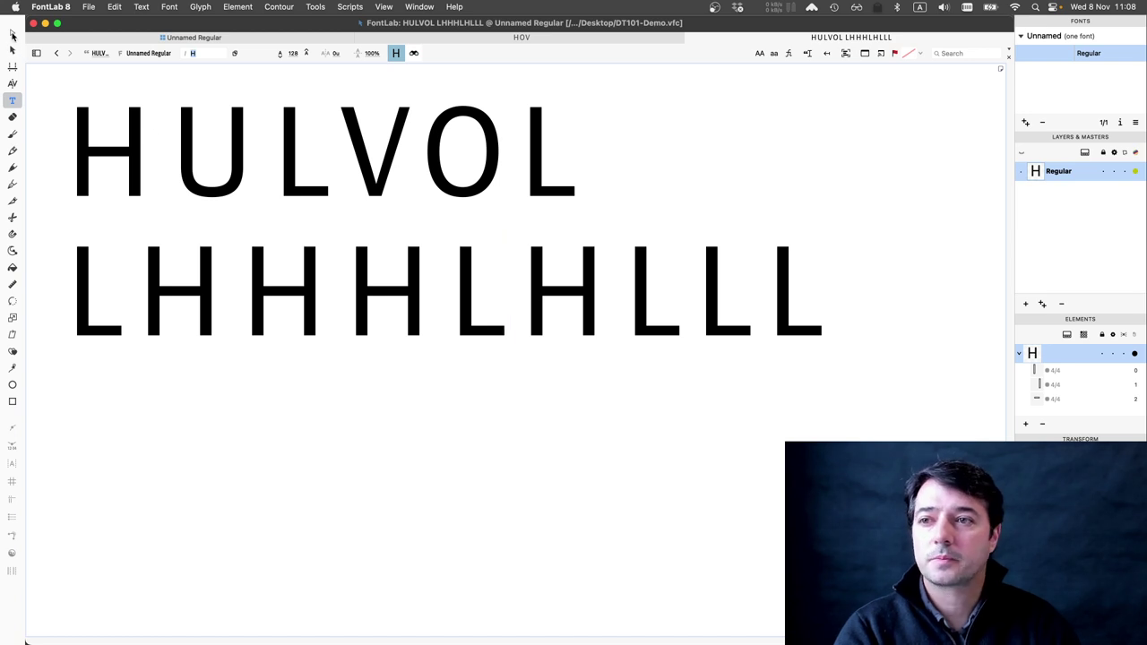
pyautogui.press('Escape')
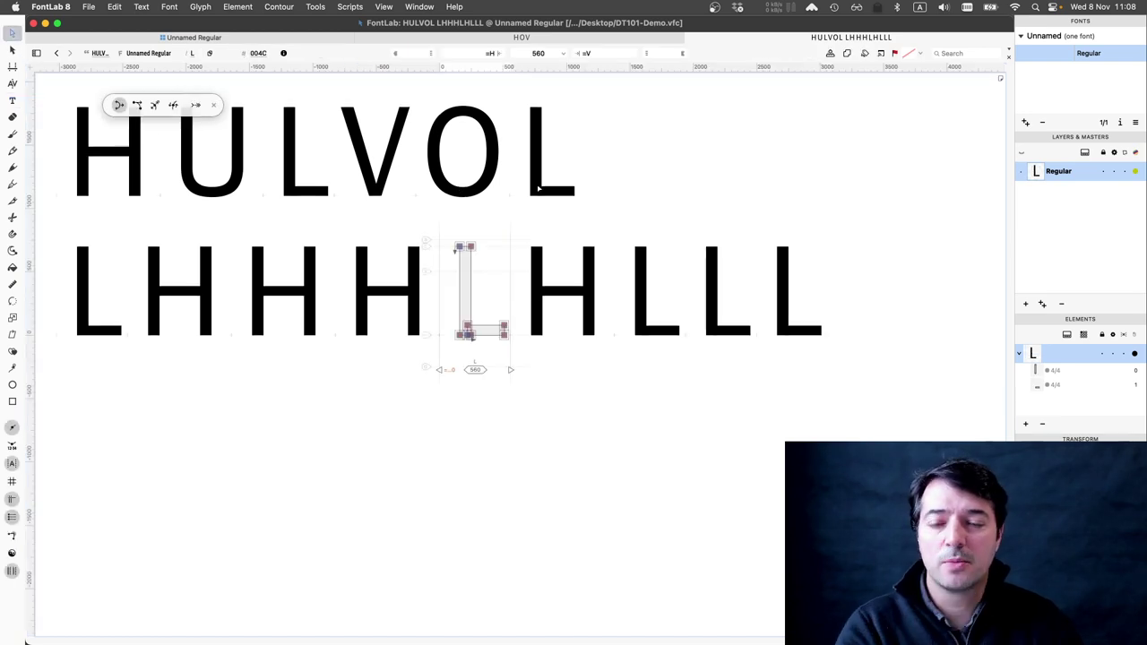
# Try widening the V's right sidebearing to 114 and undo the change.
pyautogui.click(404, 174)
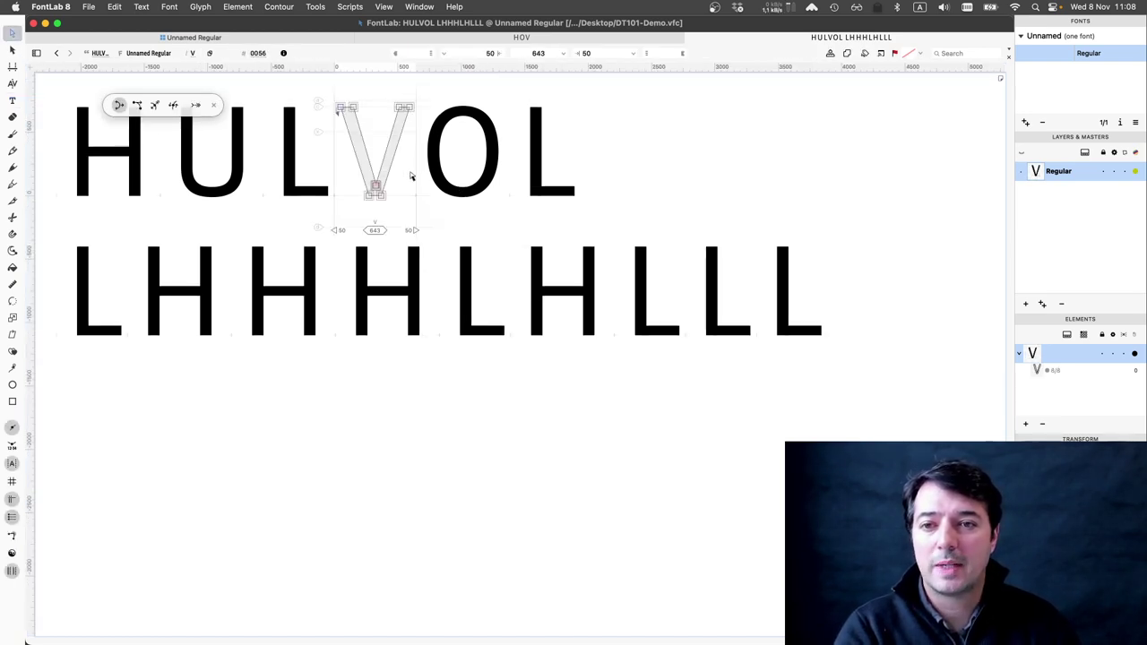
pyautogui.moveTo(421, 179); pyautogui.dragTo(425, 177)
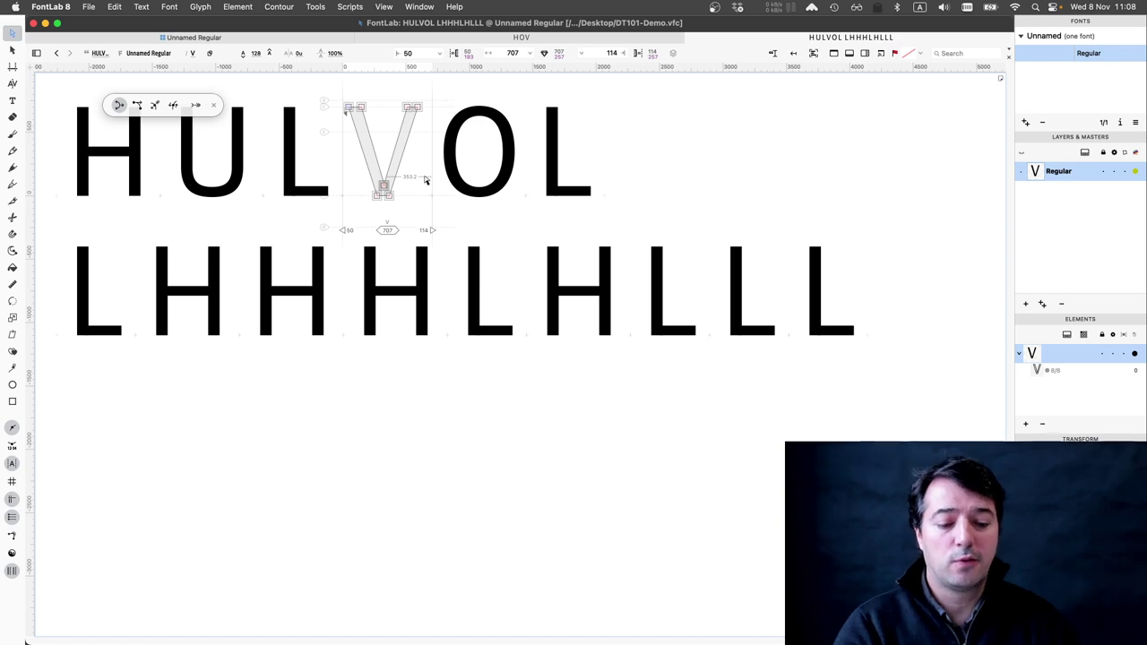
pyautogui.press('super+z')
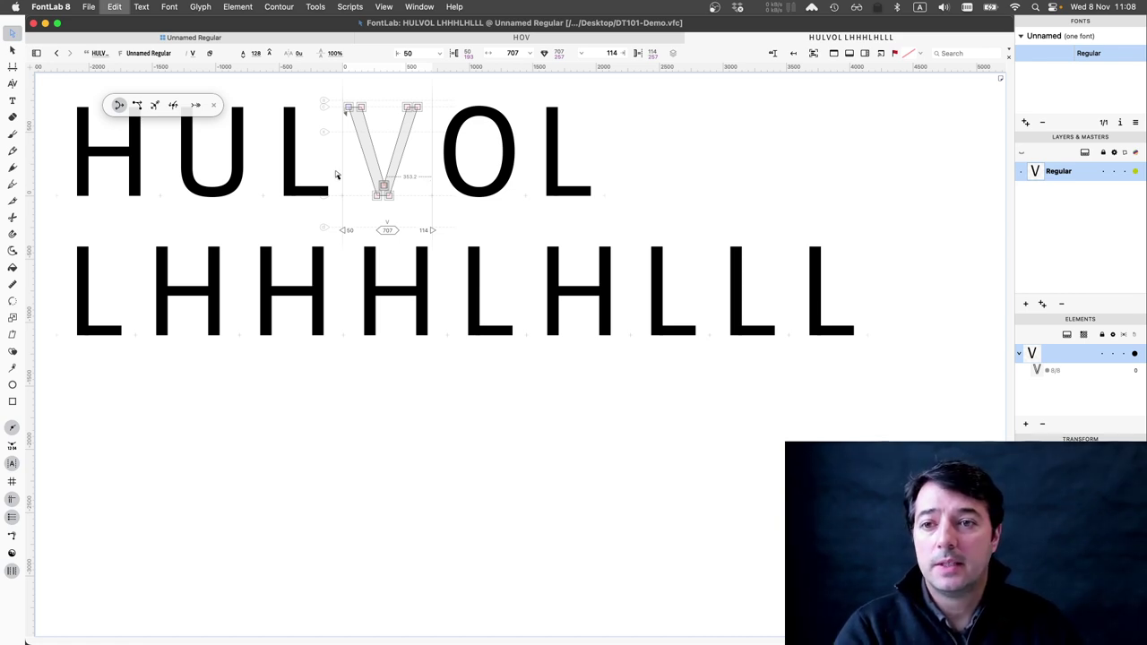
pyautogui.press('super+v')
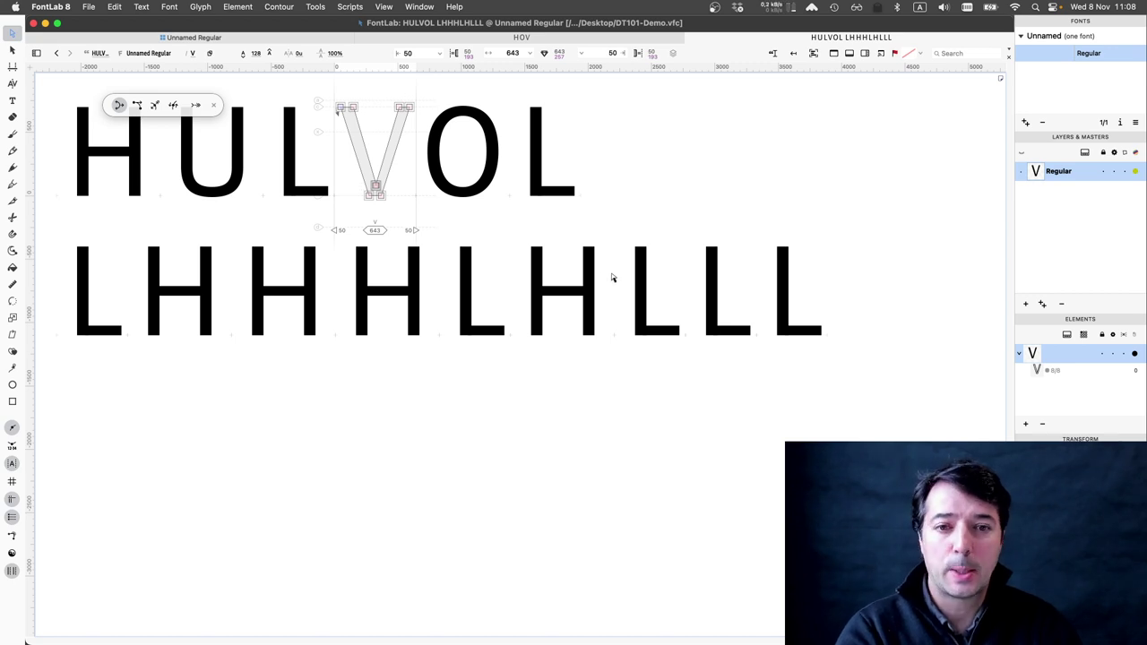
# Add a third sample line reading UHUHHHUHUUU.
pyautogui.press('t')
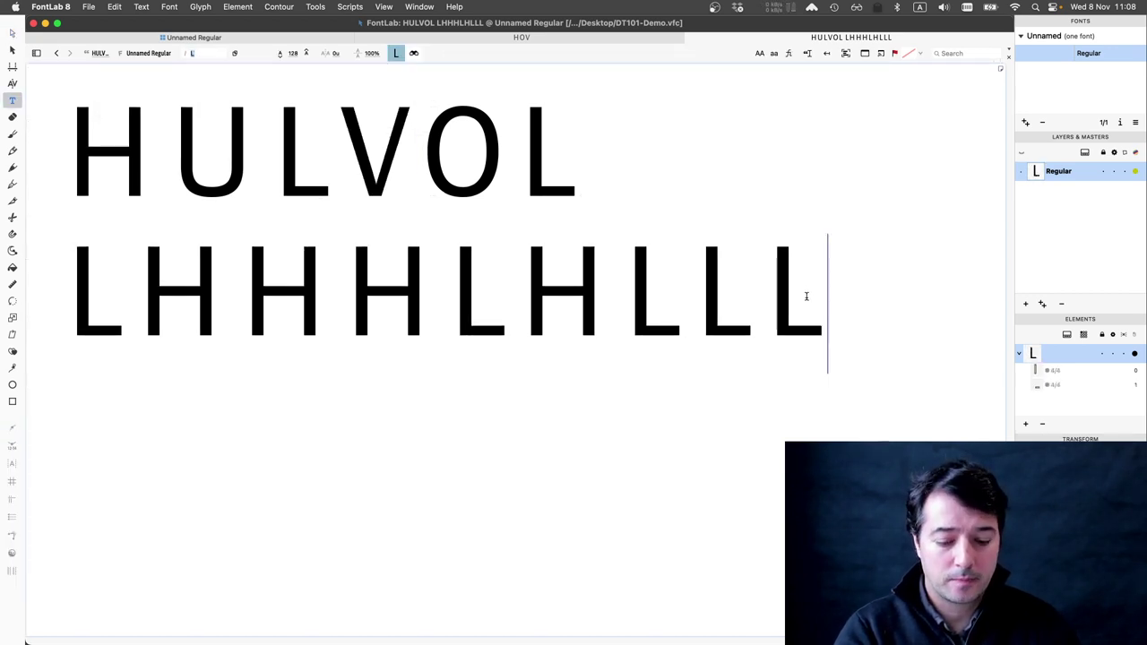
pyautogui.press('Return')
pyautogui.write('UHUHHH')
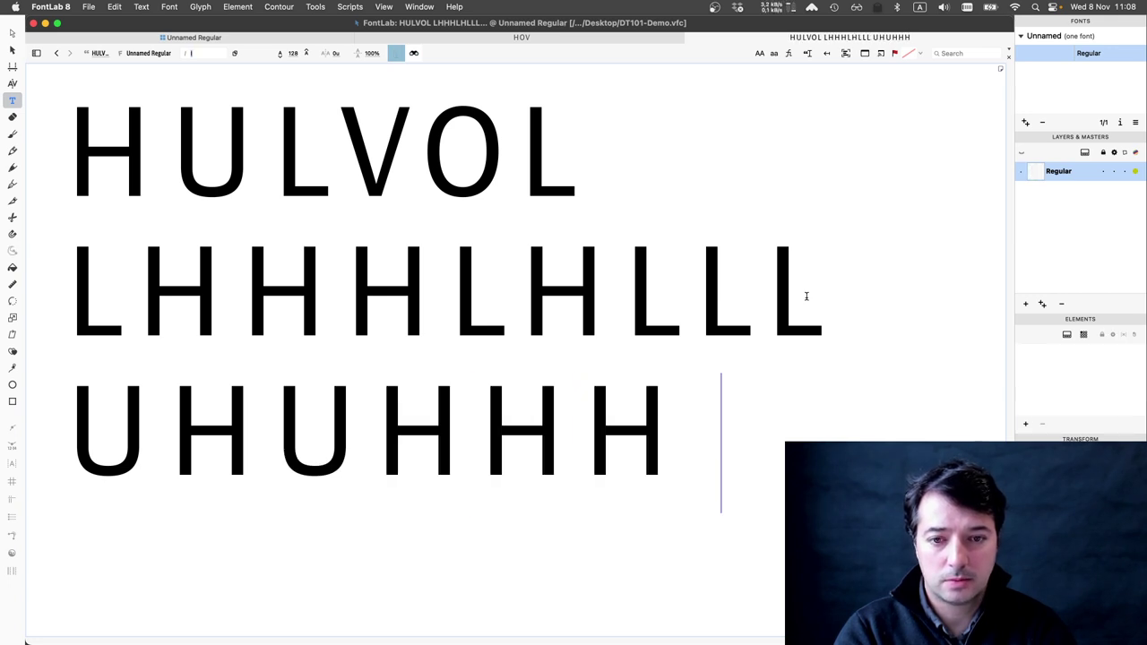
pyautogui.press('BackSpace')
pyautogui.press('BackSpace')
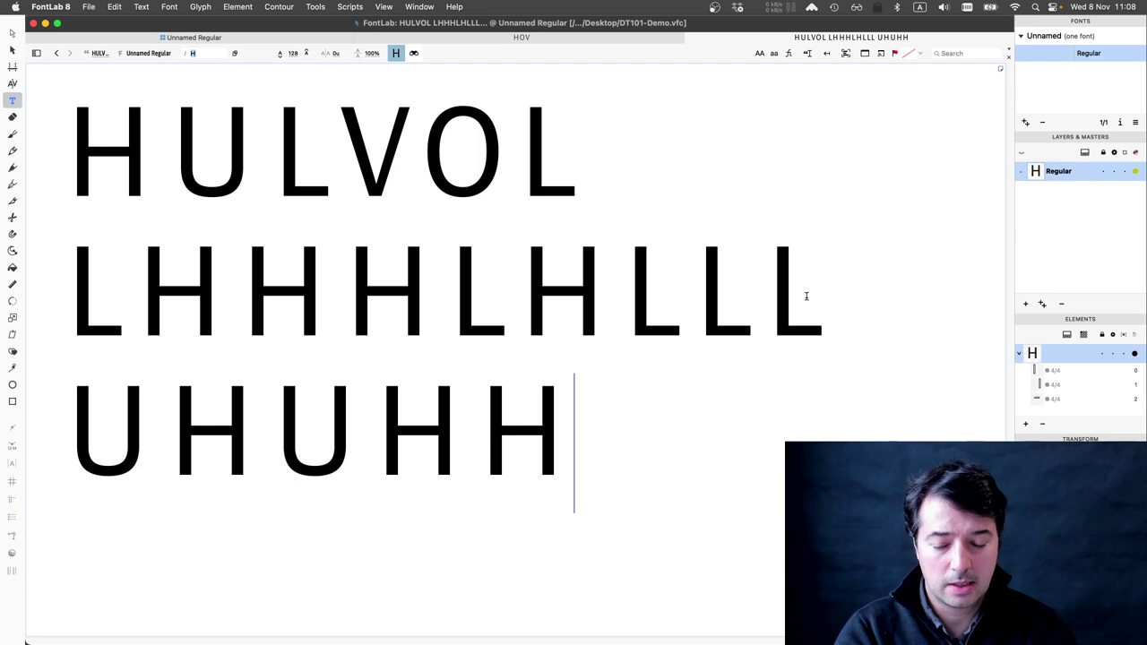
pyautogui.write('HUH')
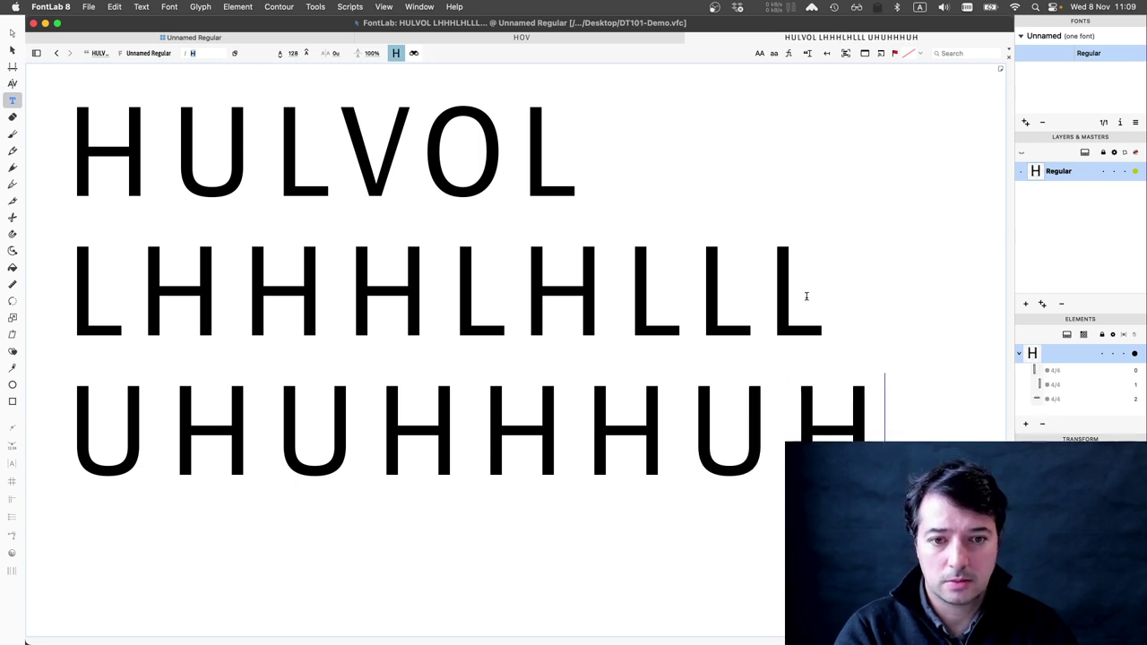
pyautogui.write('UUU')
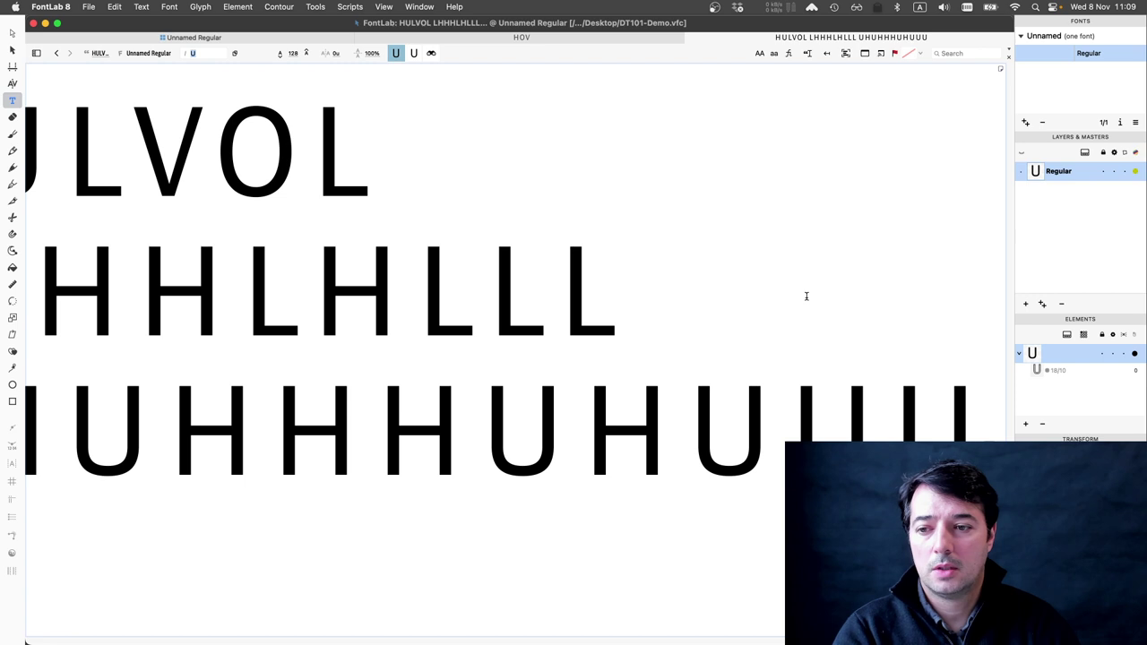
pyautogui.hscroll(-3, 806, 296)
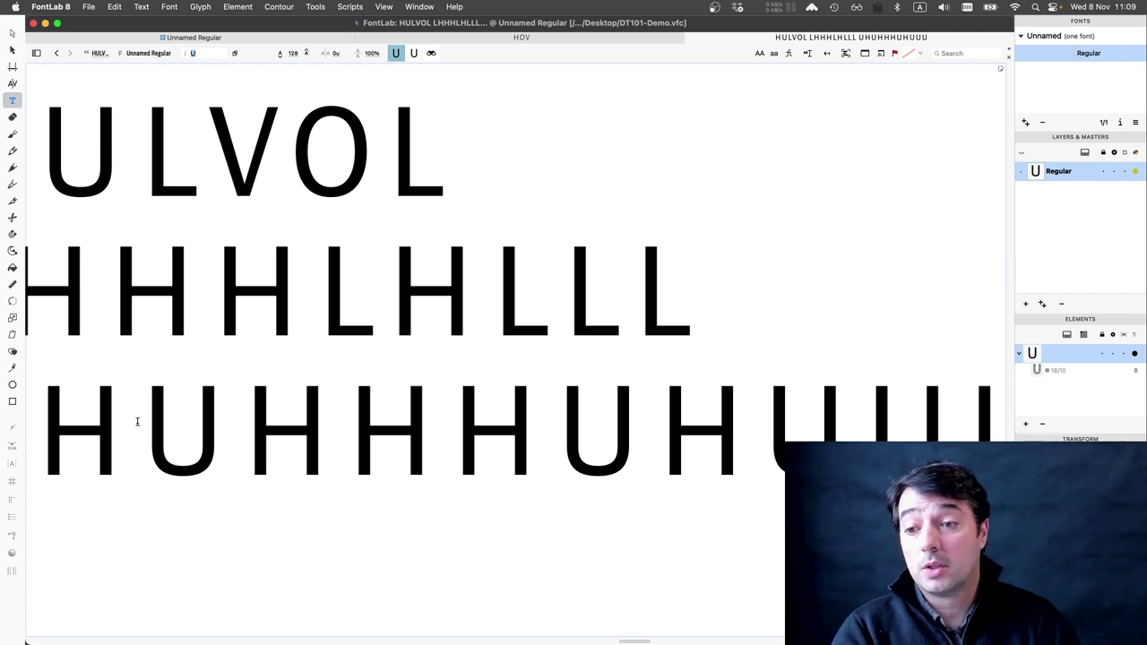
# Delete the whole third sample line and shorten the second line to LHHHLHL.
pyautogui.moveTo(135, 417); pyautogui.dragTo(994, 501)
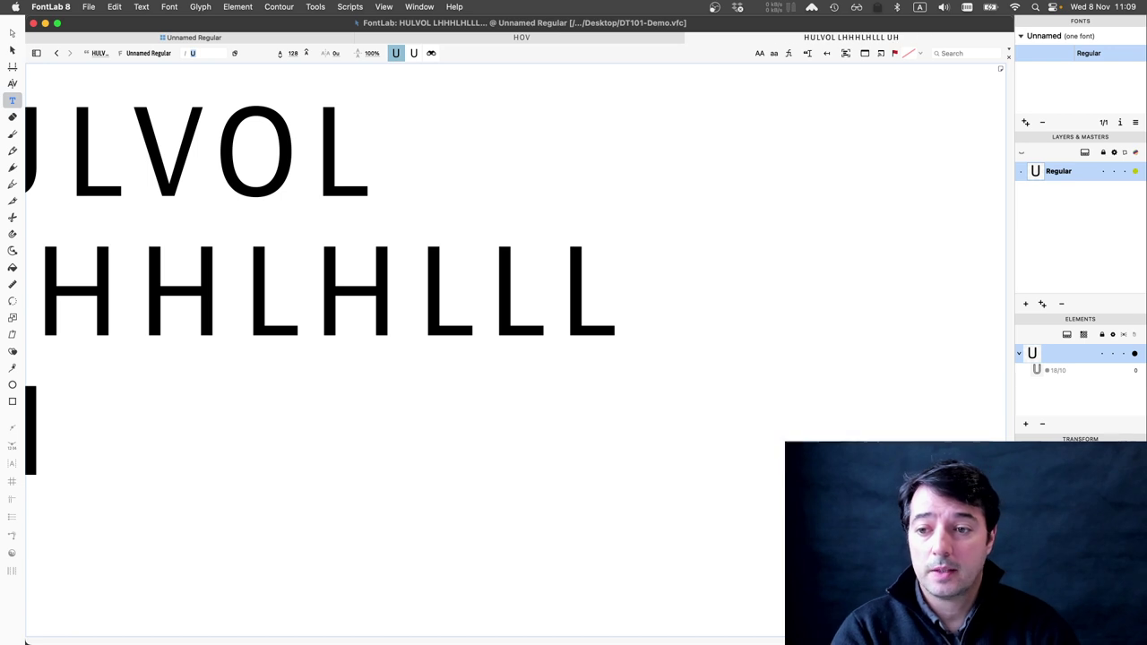
pyautogui.press('BackSpace')
pyautogui.press('BackSpace')
pyautogui.press('BackSpace')
pyautogui.press('BackSpace')
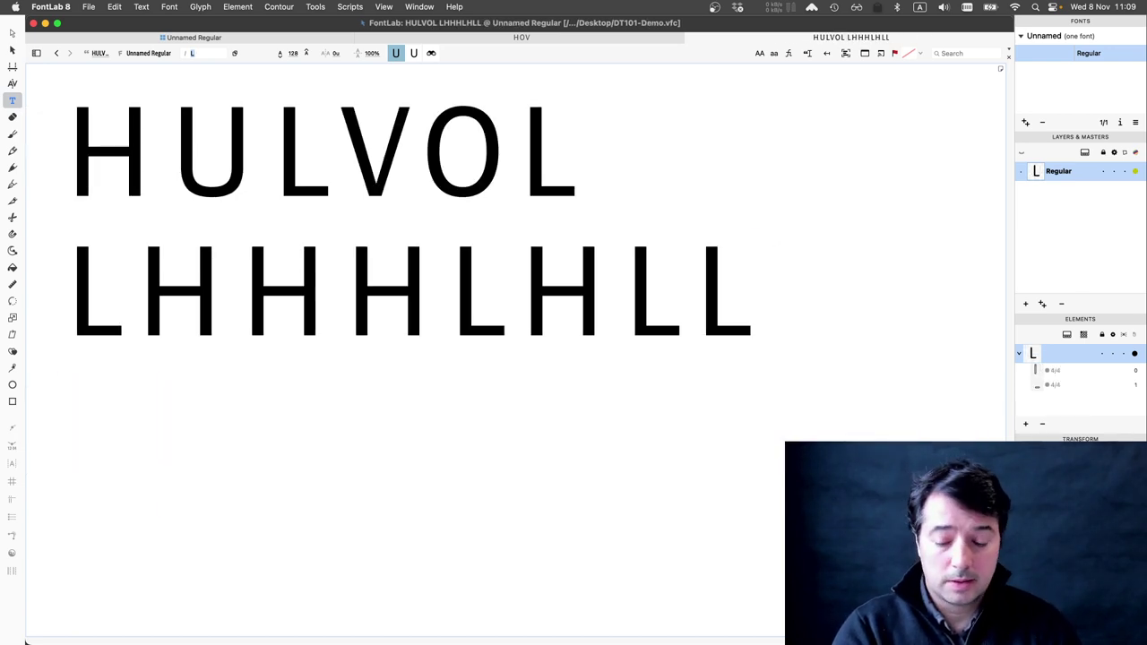
pyautogui.write('HH')
pyautogui.press('BackSpace')
pyautogui.press('BackSpace')
pyautogui.press('BackSpace')
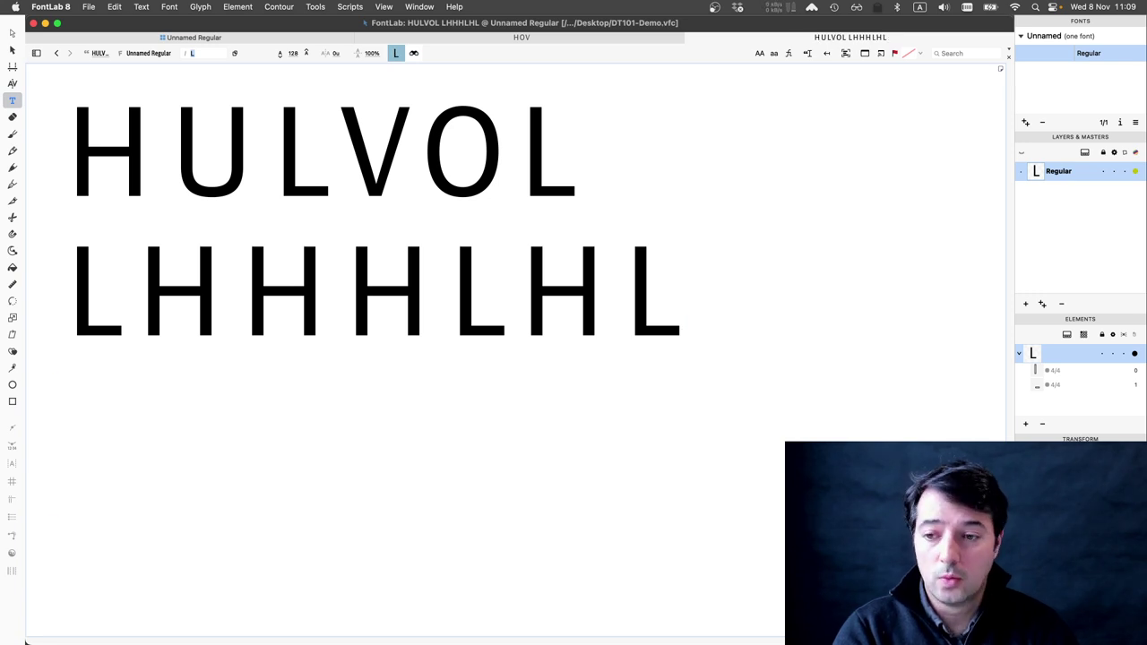
# Add a new third sample line reading UUUHUHHH.
pyautogui.press('Return')
pyautogui.write('UUU')
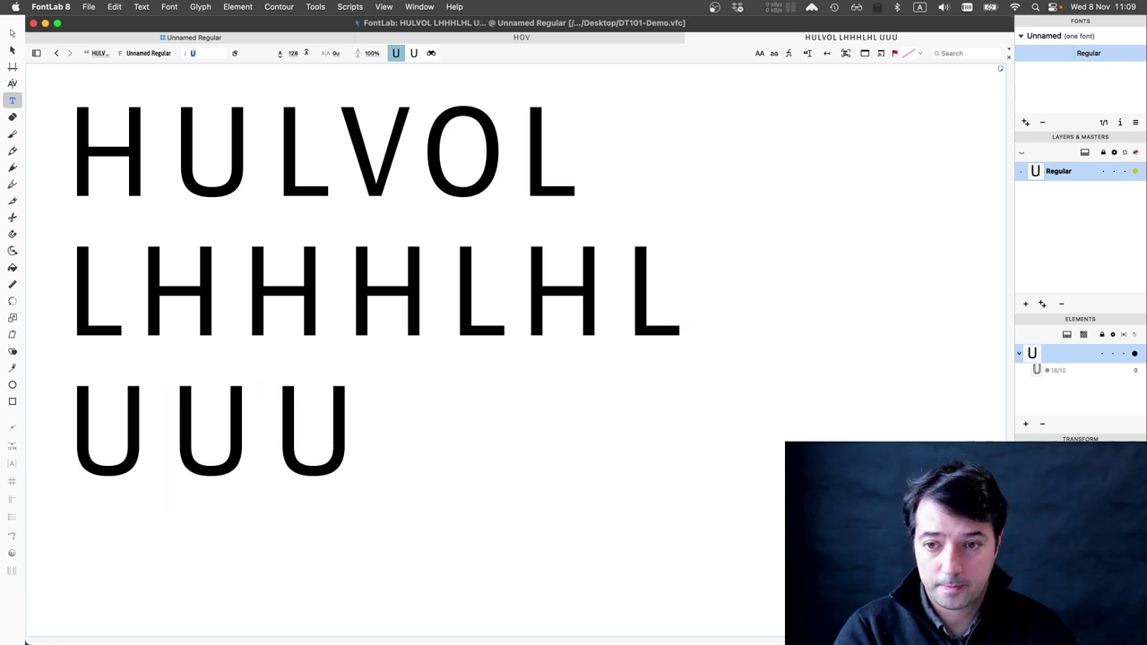
pyautogui.write('HU')
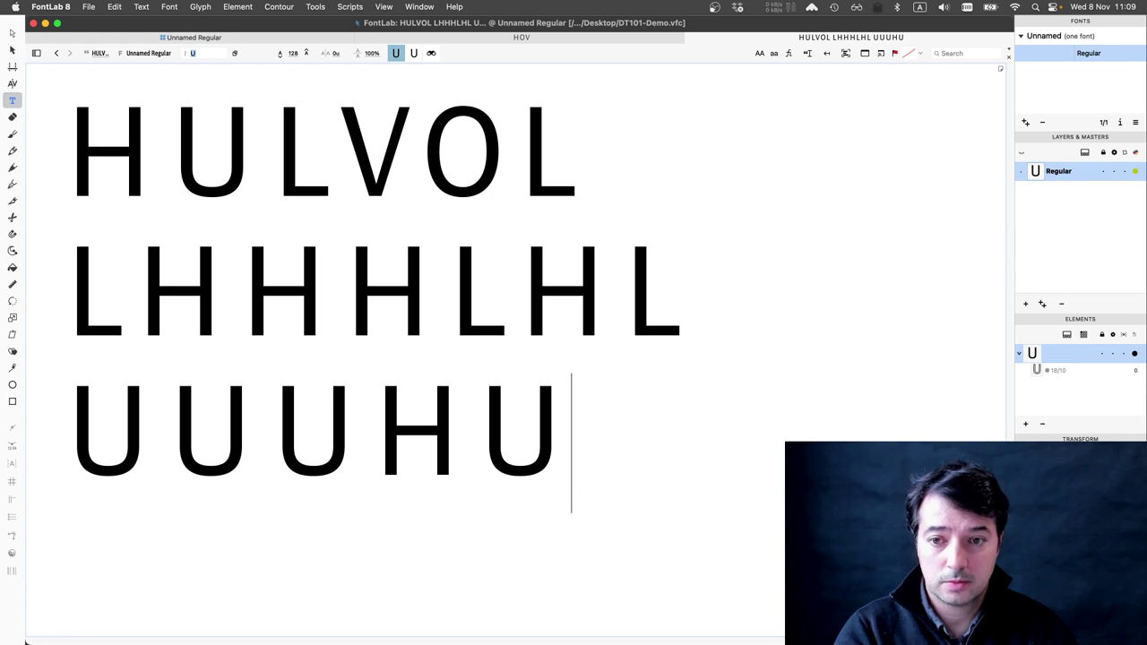
pyautogui.write('H')
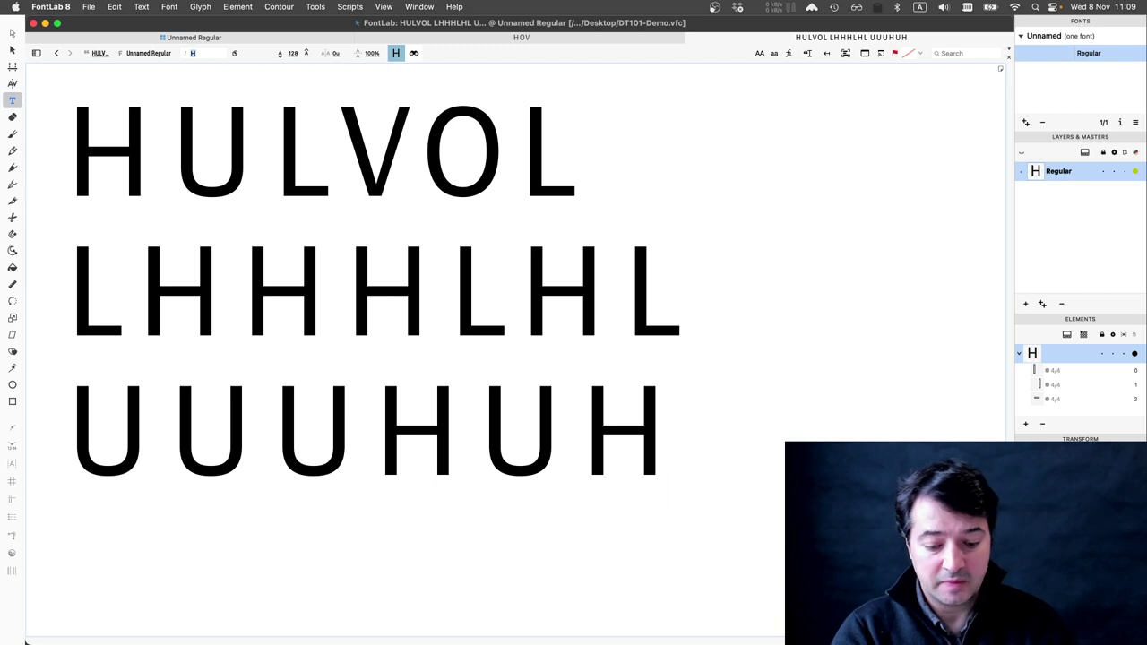
pyautogui.write('HH')
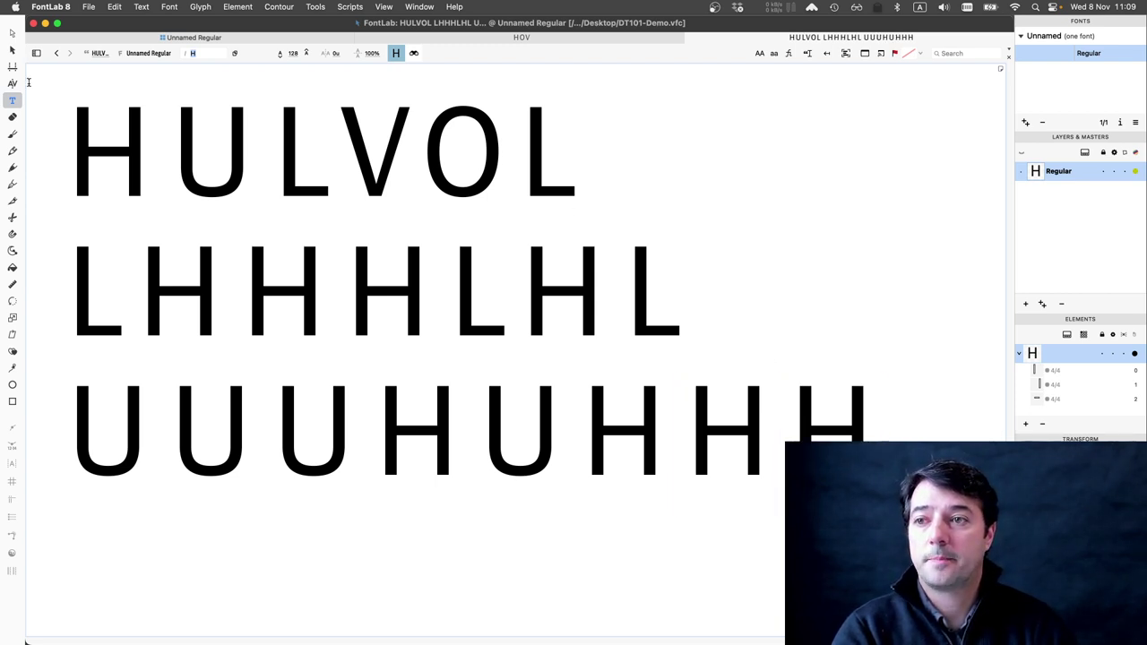
# Try widening the right sidebearing of the H in HULVOL to 240 and undo the change.
pyautogui.click(11, 33)
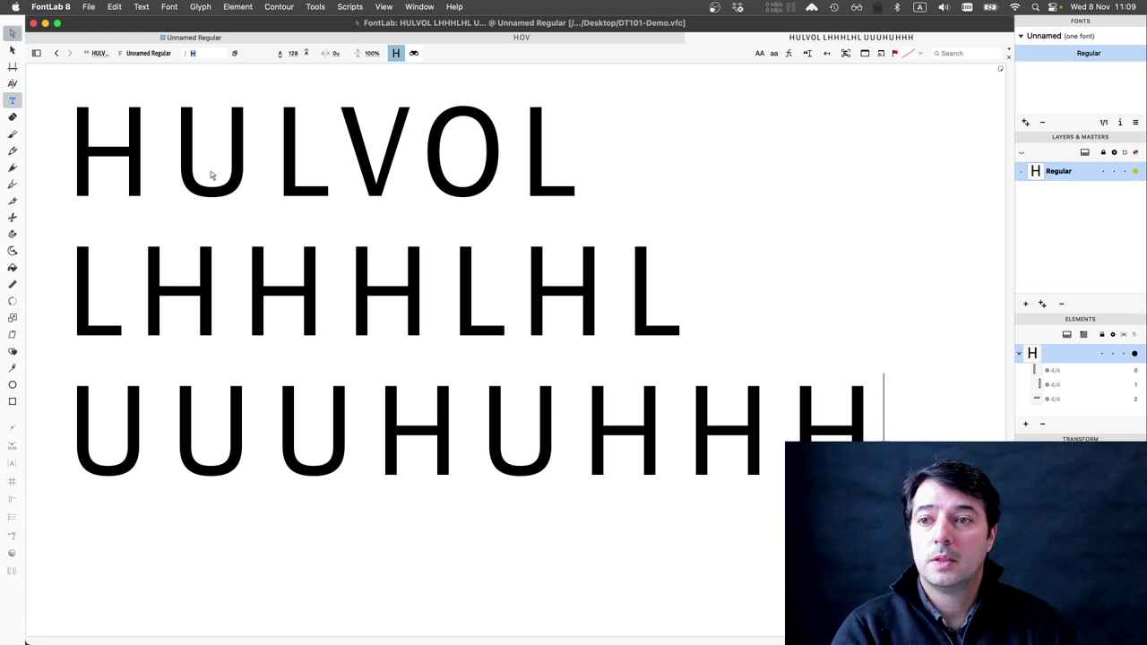
pyautogui.click(146, 172)
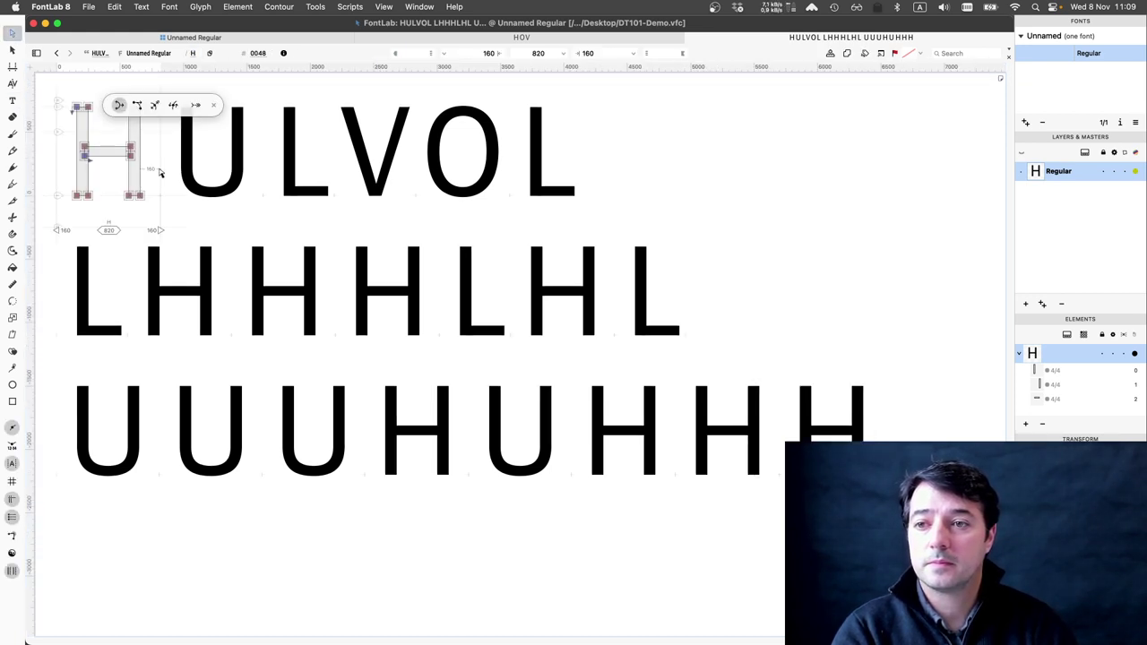
pyautogui.moveTo(160, 173); pyautogui.dragTo(172, 175)
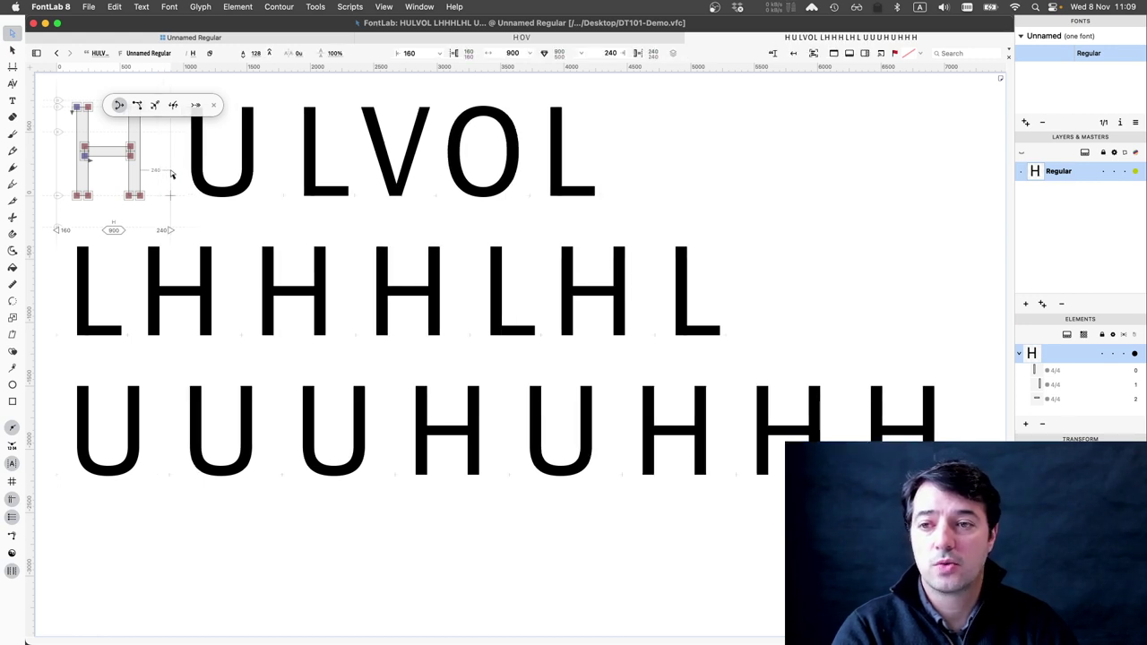
pyautogui.press('super+z')
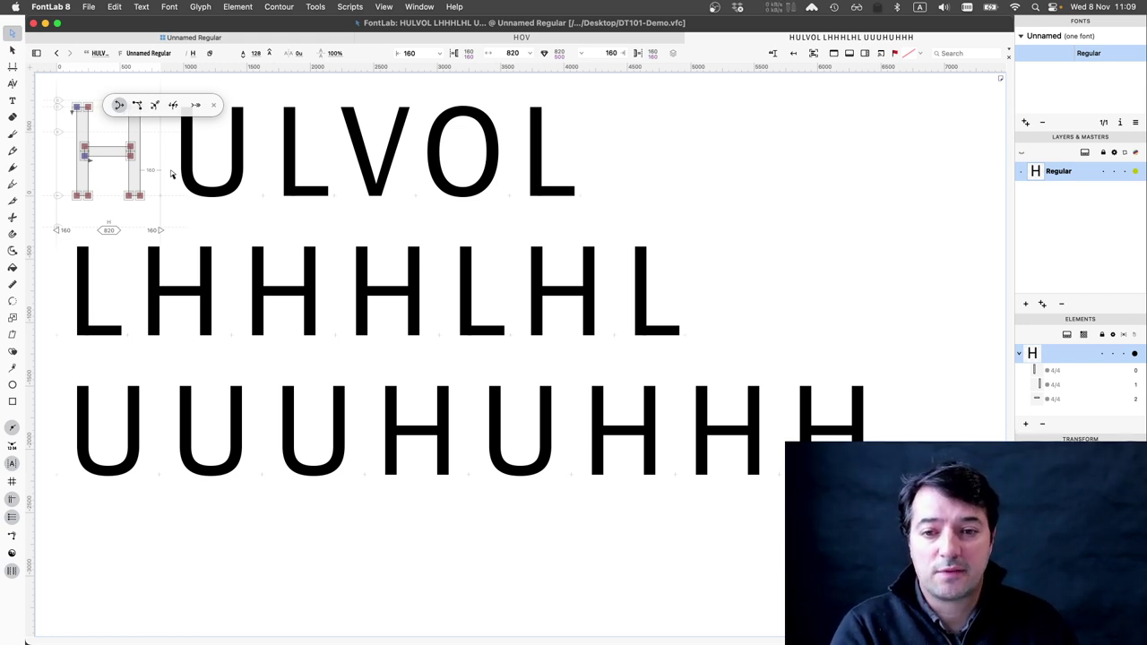
# Set the U's left sidebearing to 90 percent of the H's with the expression =H*0.9.
pyautogui.click(217, 177)
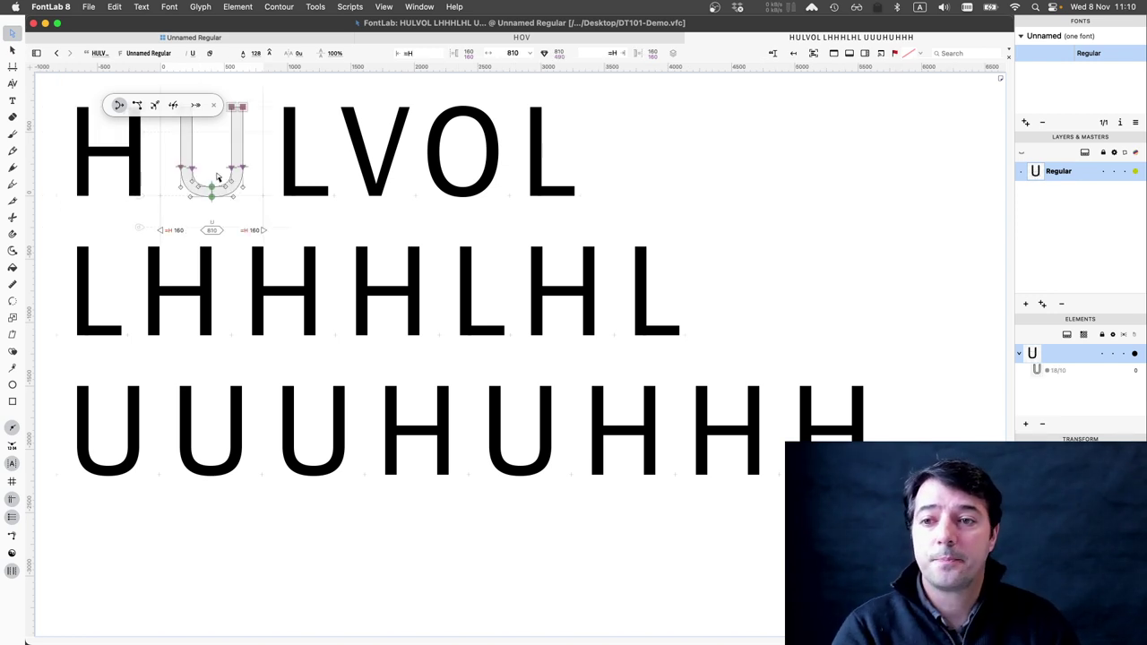
pyautogui.scroll(10, 217, 177)
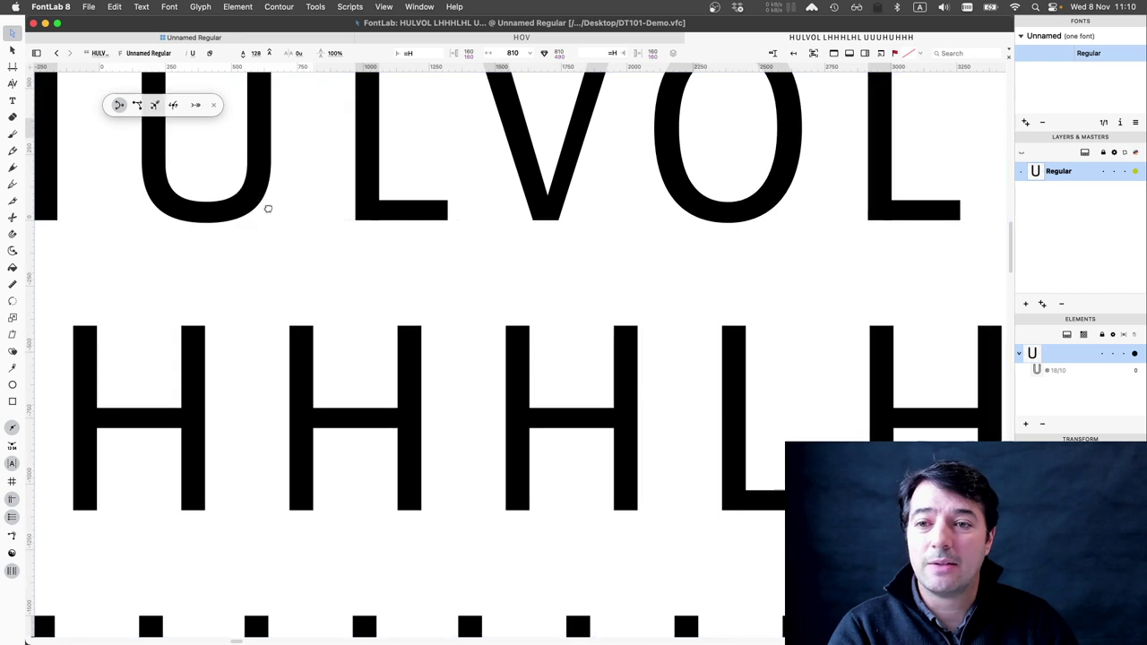
pyautogui.scroll(3, 267, 208)
pyautogui.hscroll(-4, 267, 207)
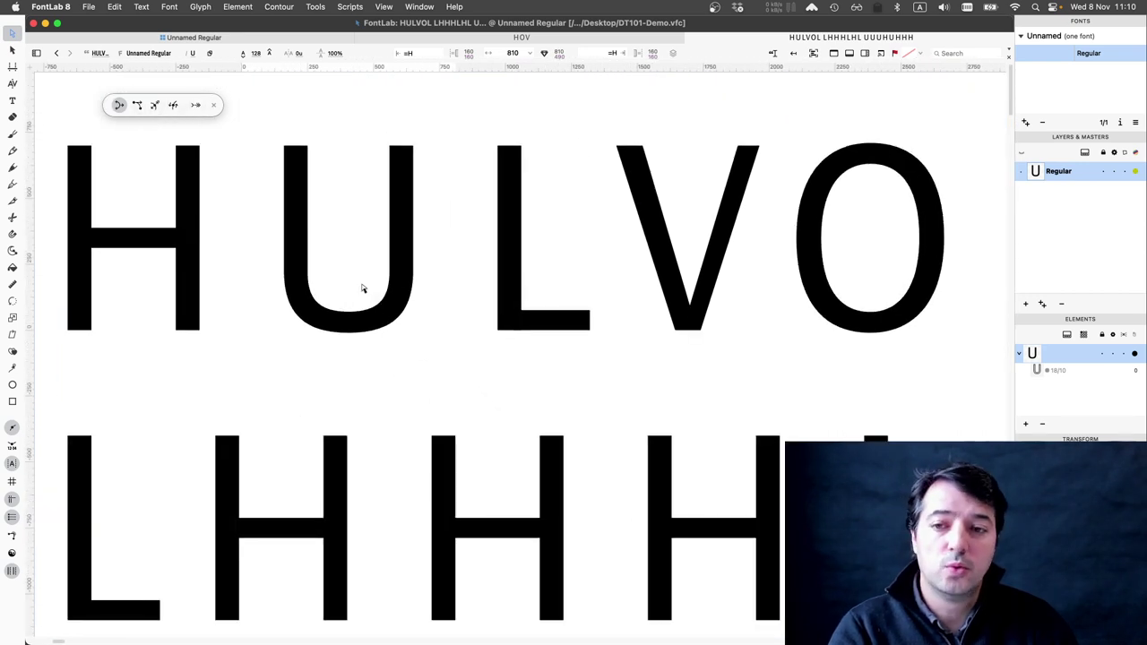
pyautogui.doubleClick(363, 289)
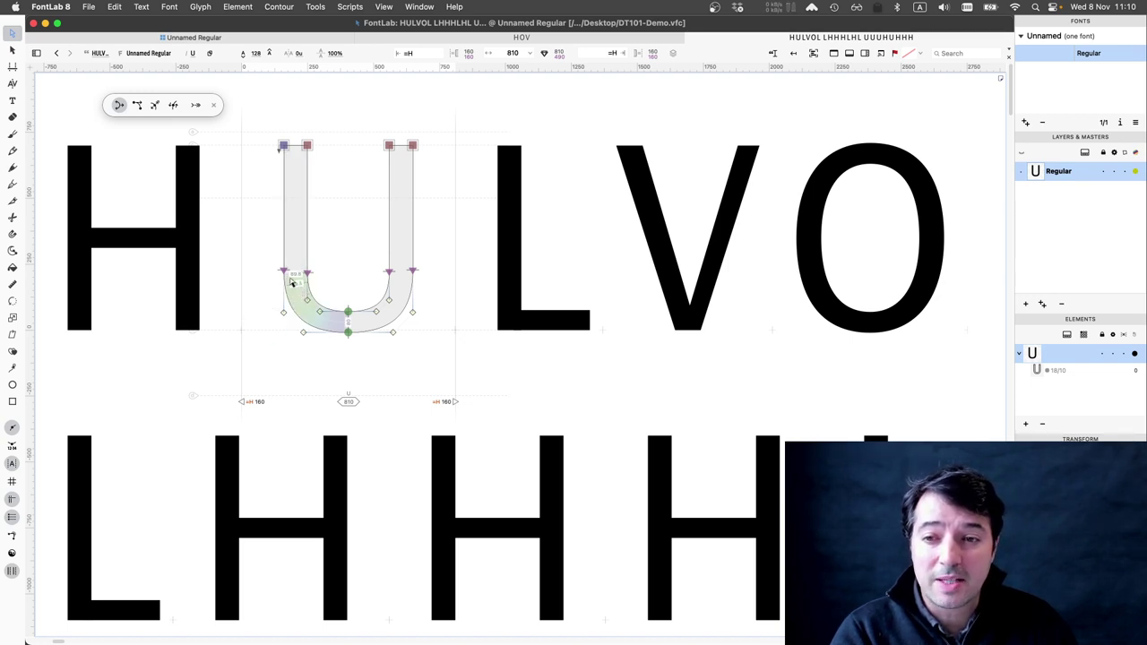
pyautogui.click(255, 402)
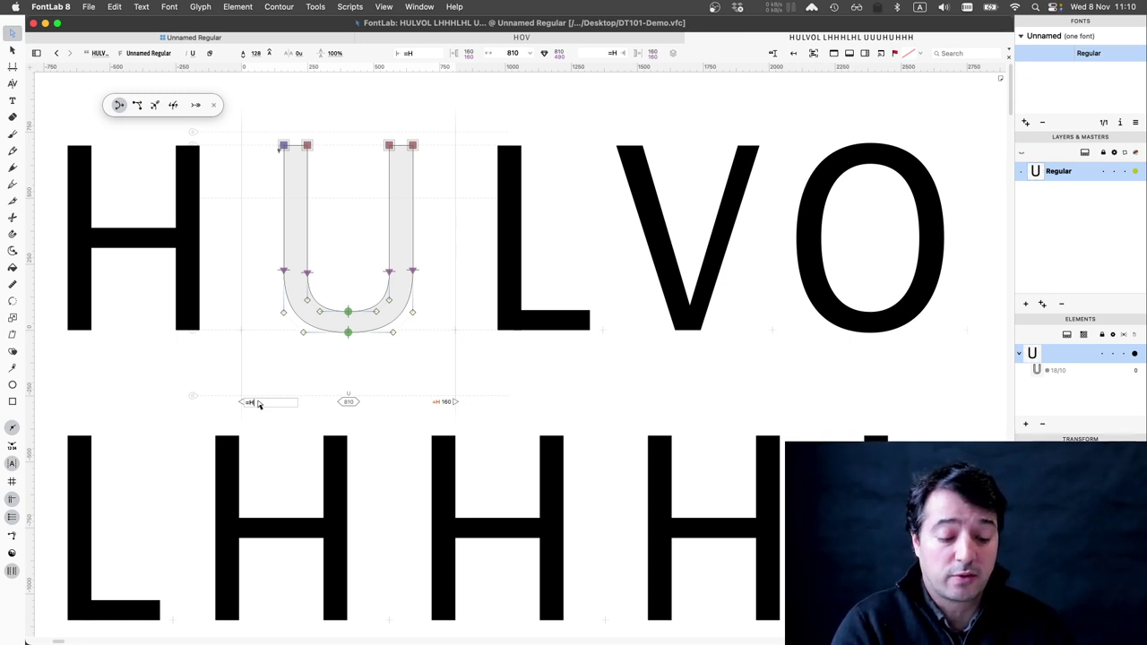
pyautogui.write('*0.9+16')
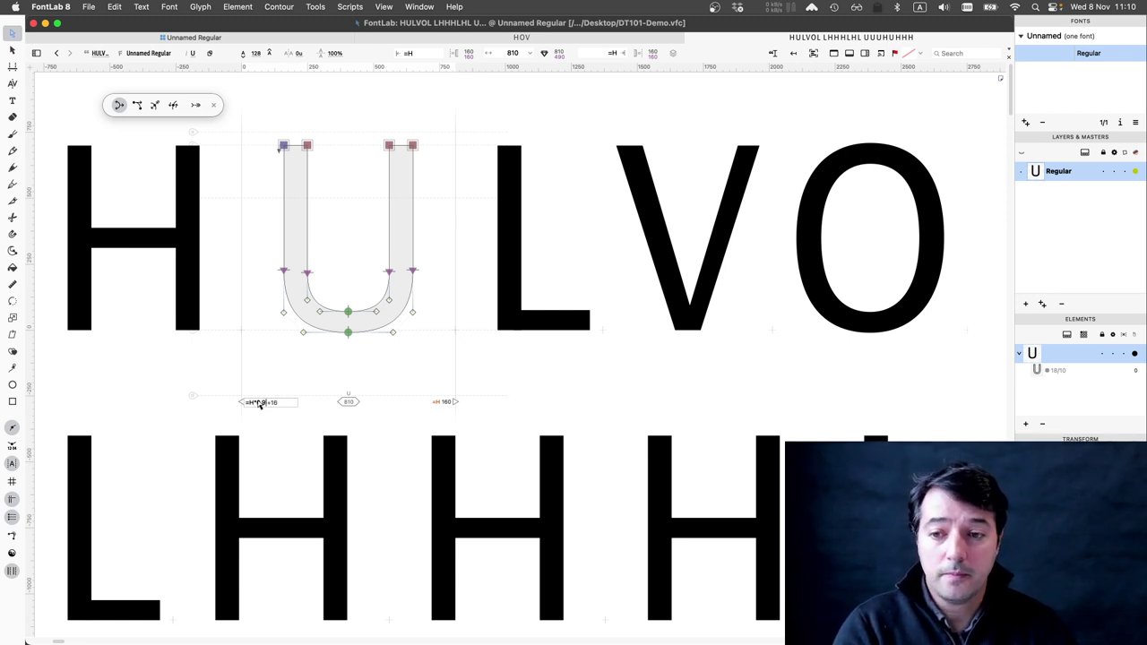
pyautogui.press('Return')
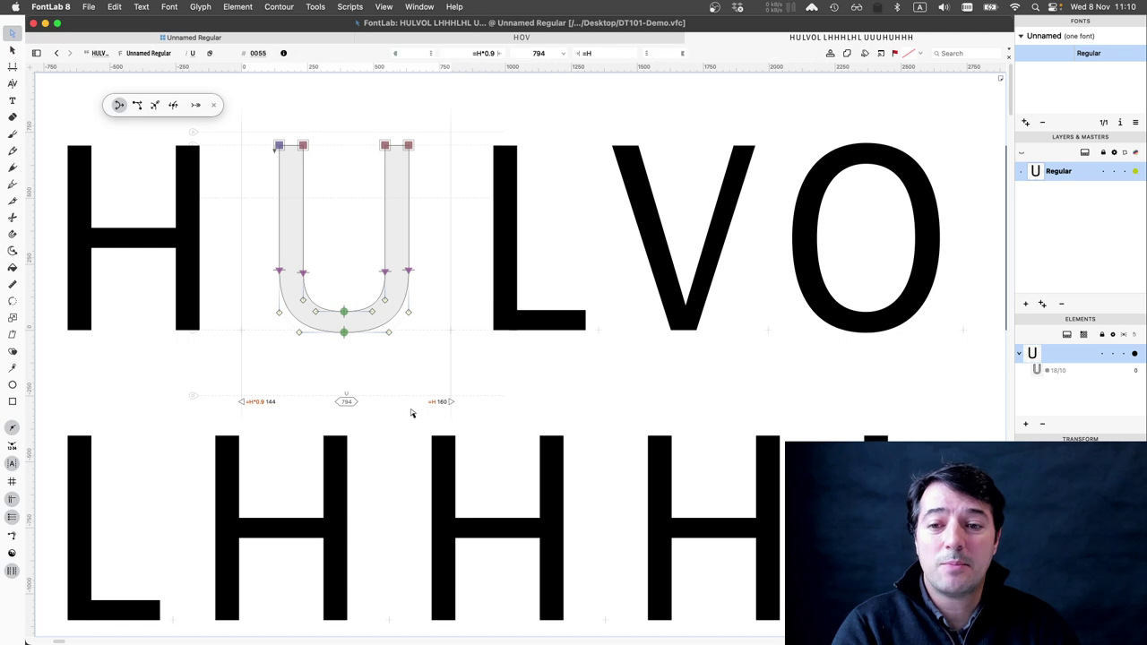
# Set the U's right sidebearing to 90 percent of the H's with the expression =H*0.9.
pyautogui.click(446, 405)
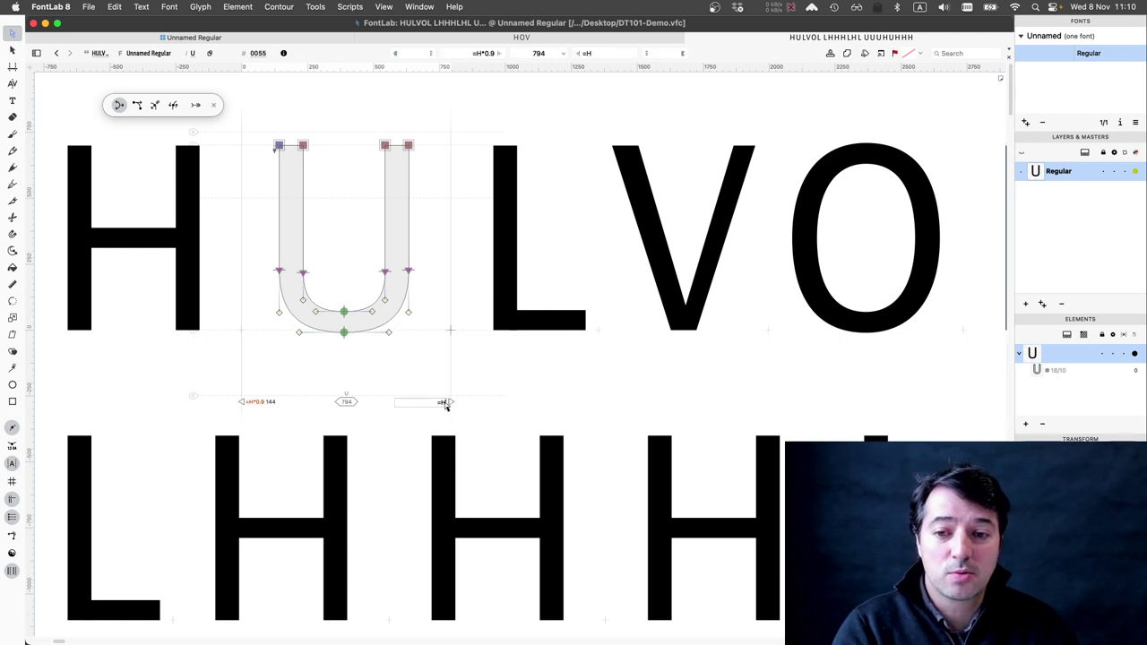
pyautogui.write('*0.9')
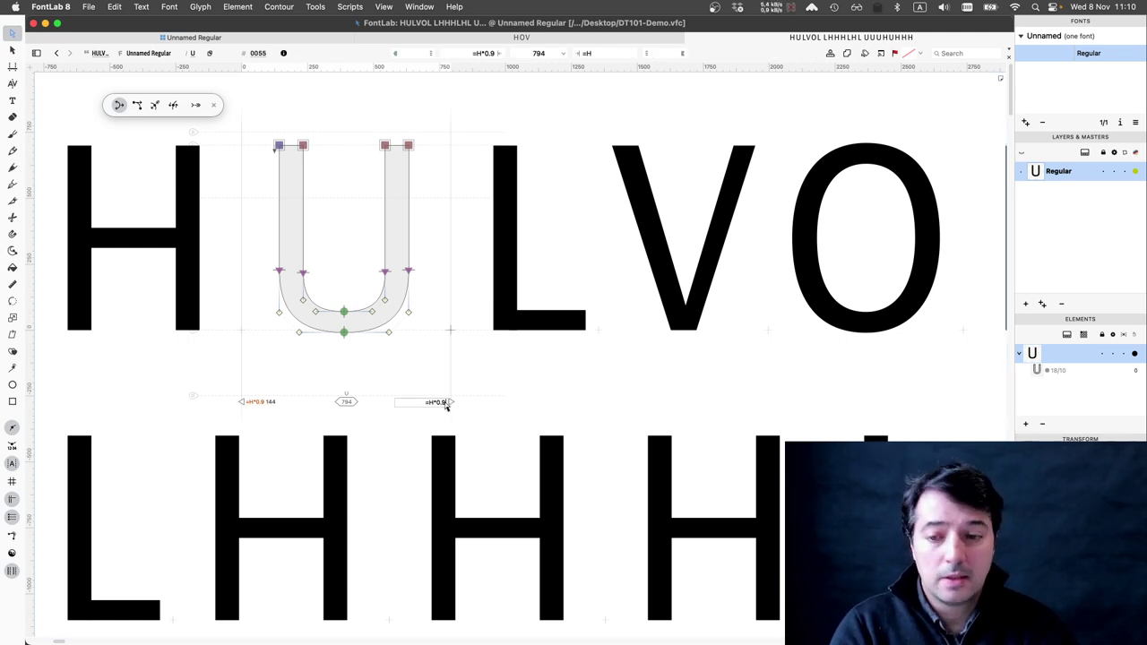
pyautogui.press('Return')
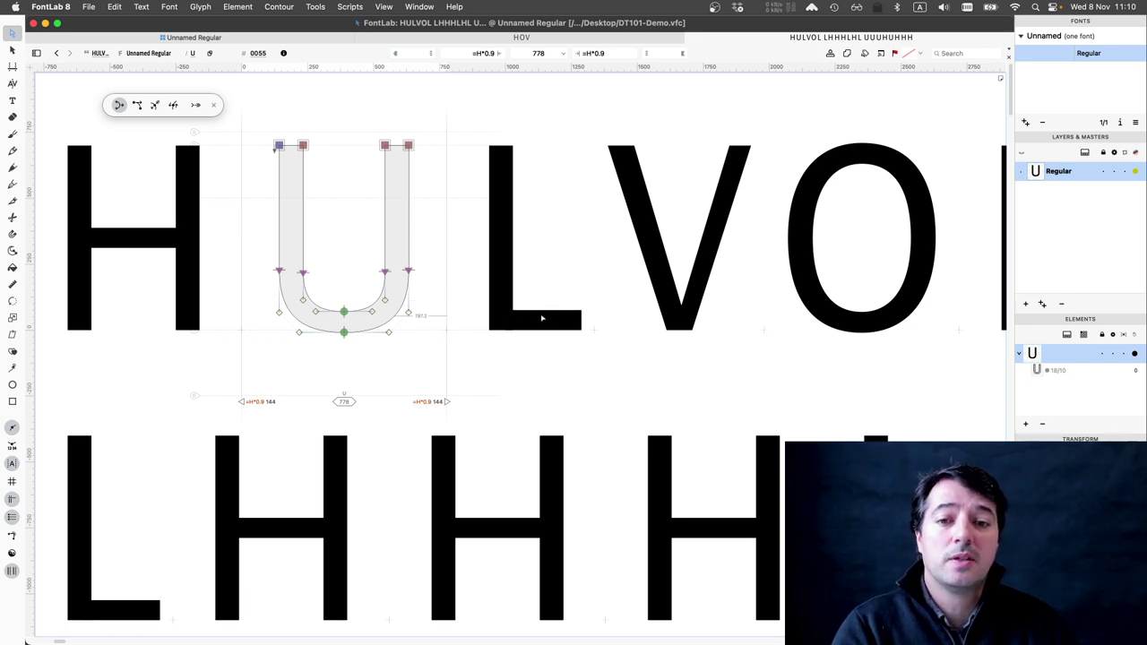
# Set the right sidebearing of the L in HULVOL to 90 percent of the V's with the expression =V*0.9.
pyautogui.click(580, 348)
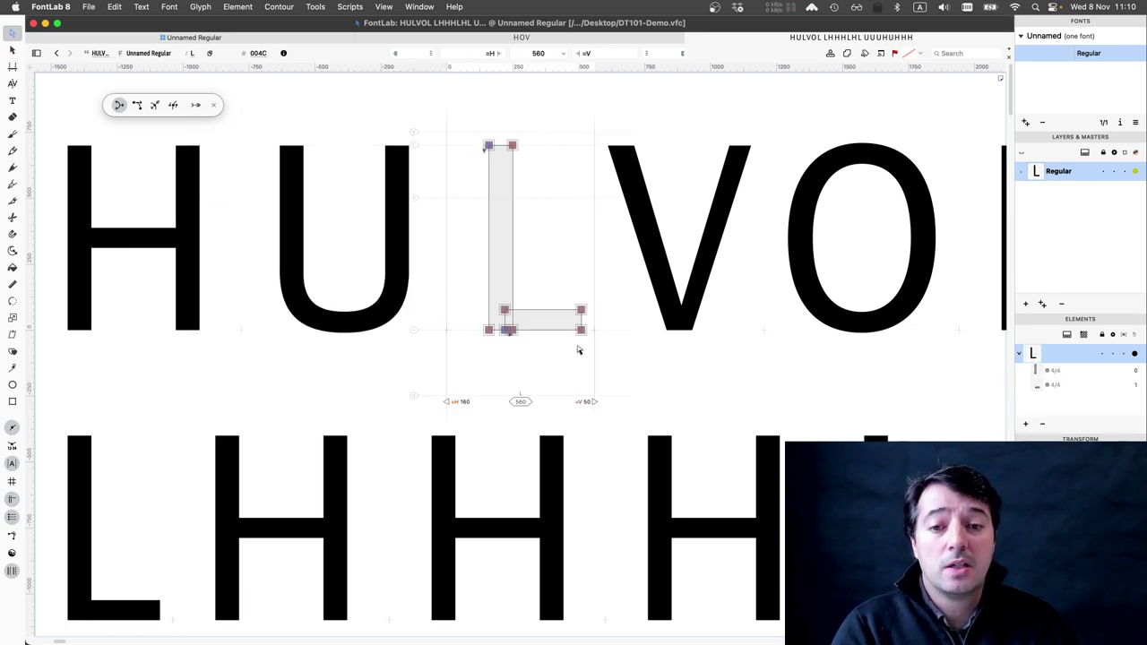
pyautogui.click(584, 401)
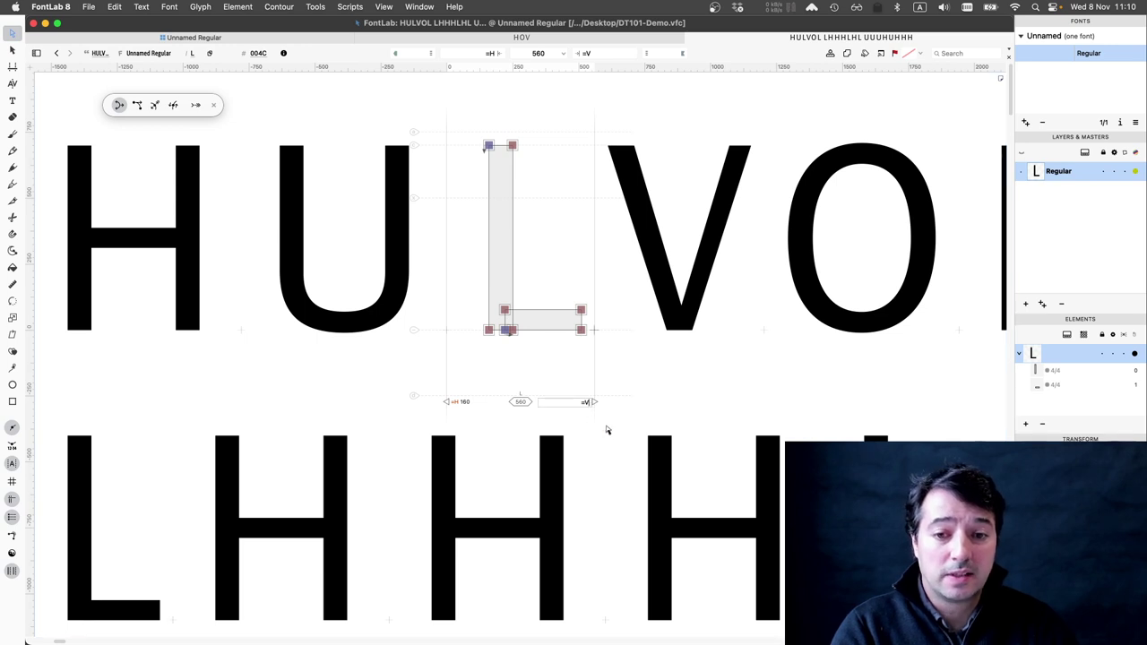
pyautogui.write('*')
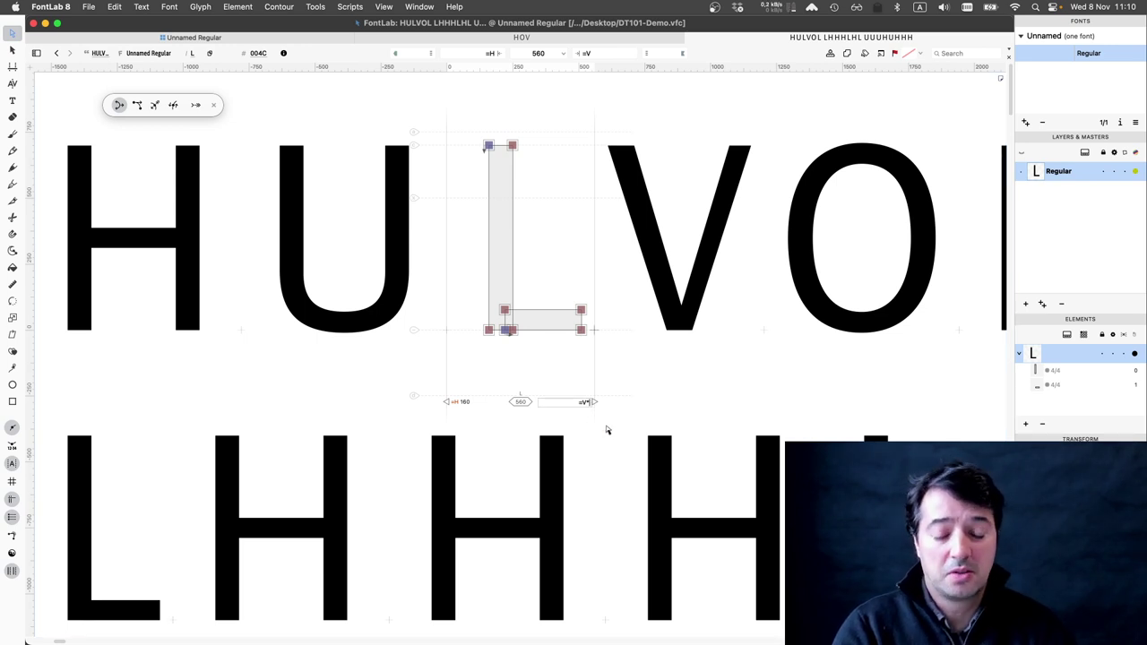
pyautogui.write('0.9')
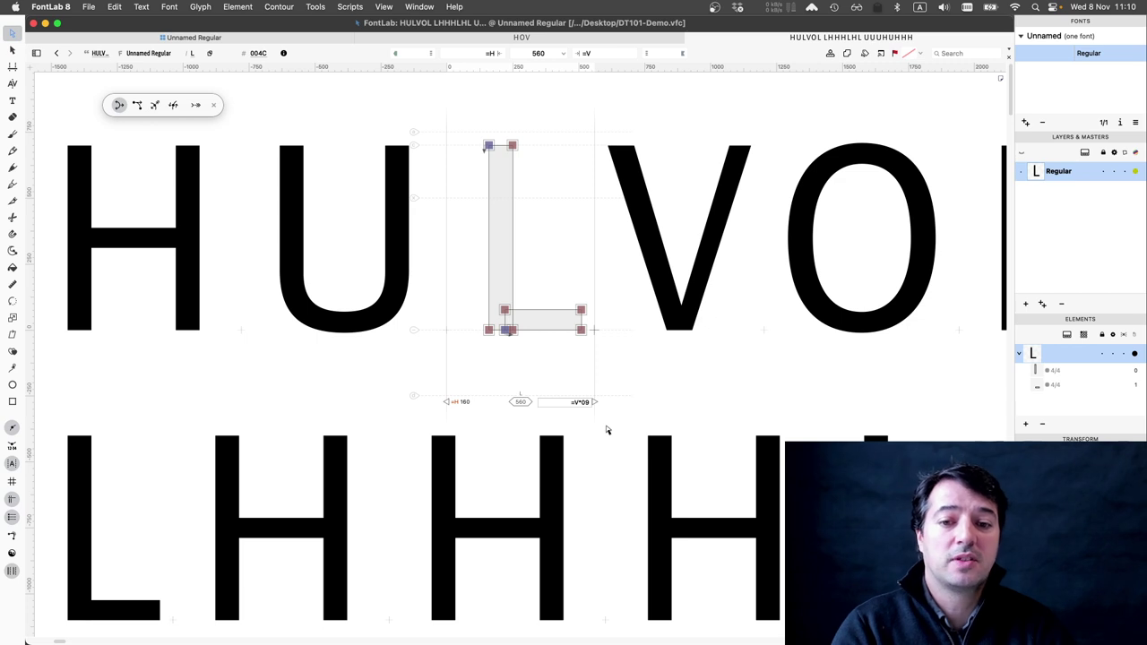
pyautogui.press('Return')
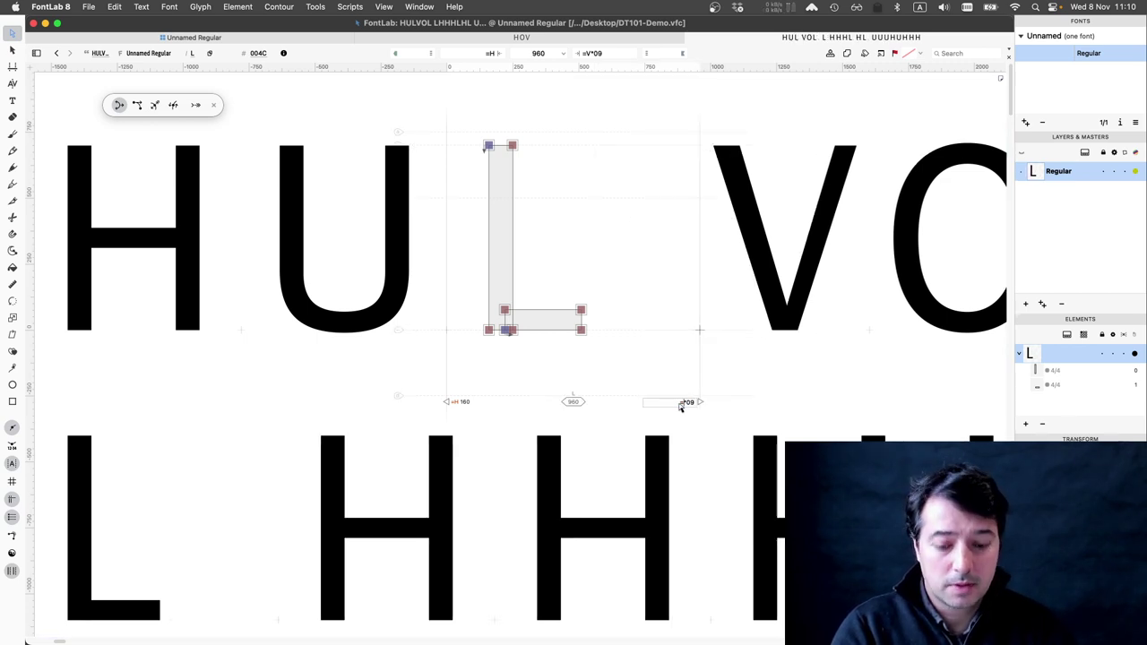
pyautogui.write('.')
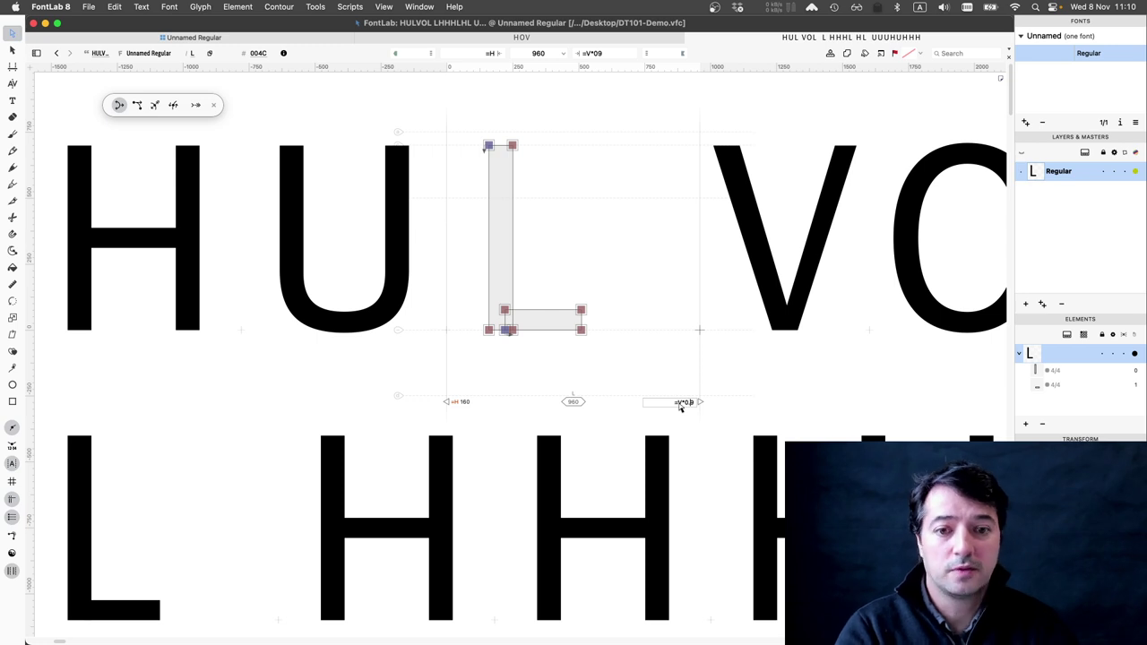
pyautogui.press('Return')
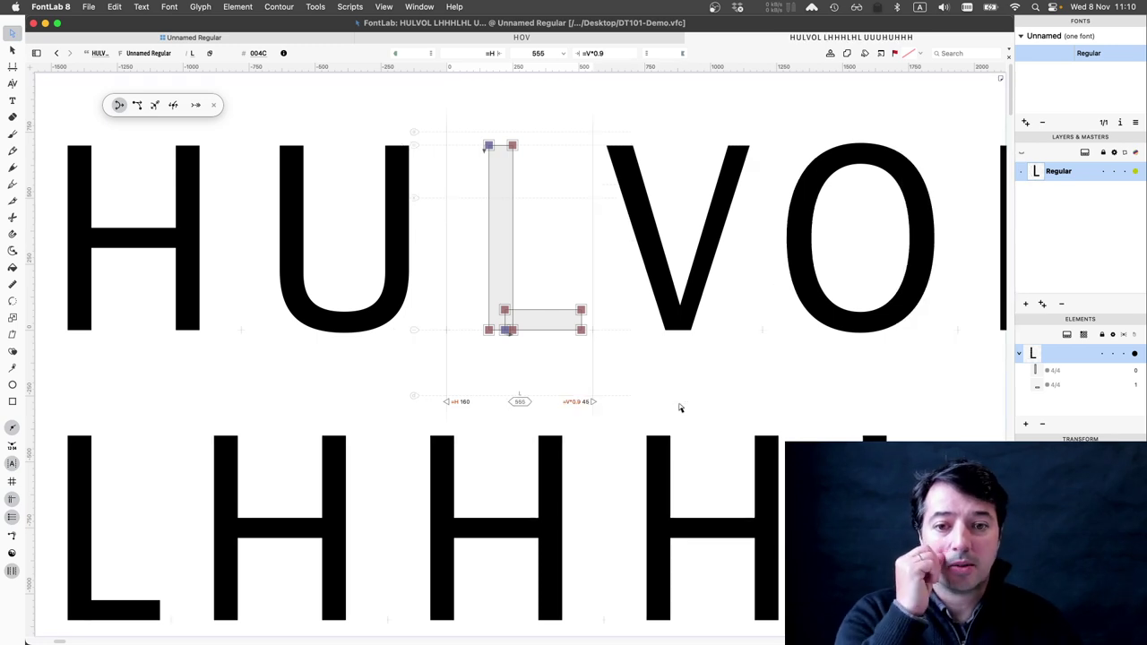
# Reduce the L's right sidebearing to 80 percent of the V's with the expression =V*0.8.
pyautogui.click(585, 403)
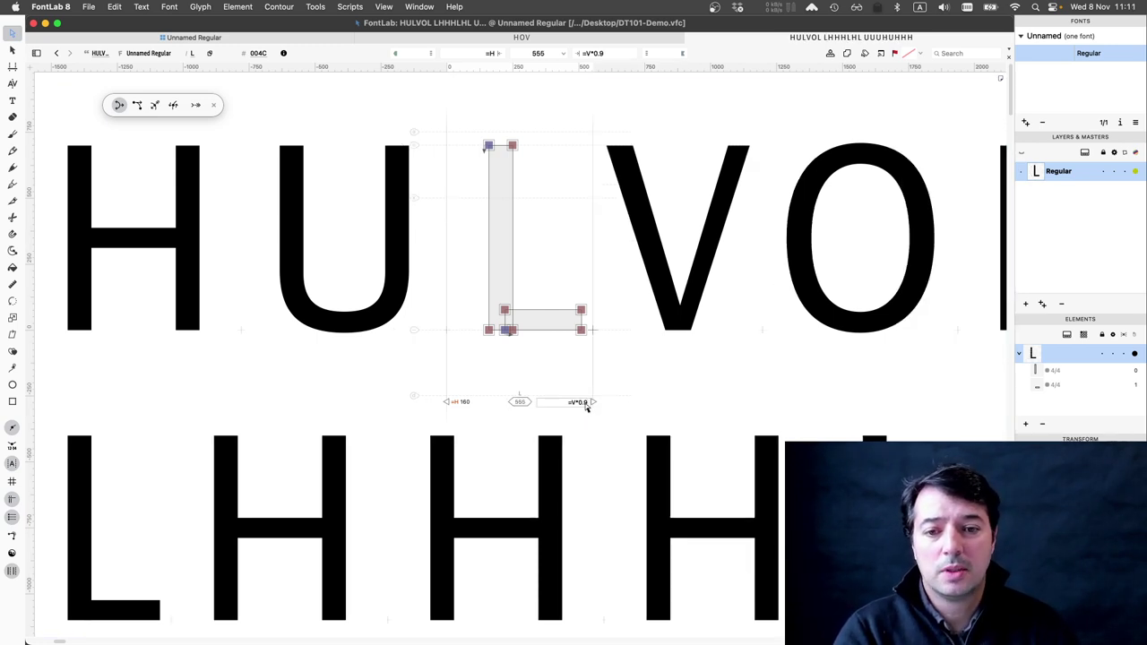
pyautogui.press('BackSpace')
pyautogui.press('BackSpace')
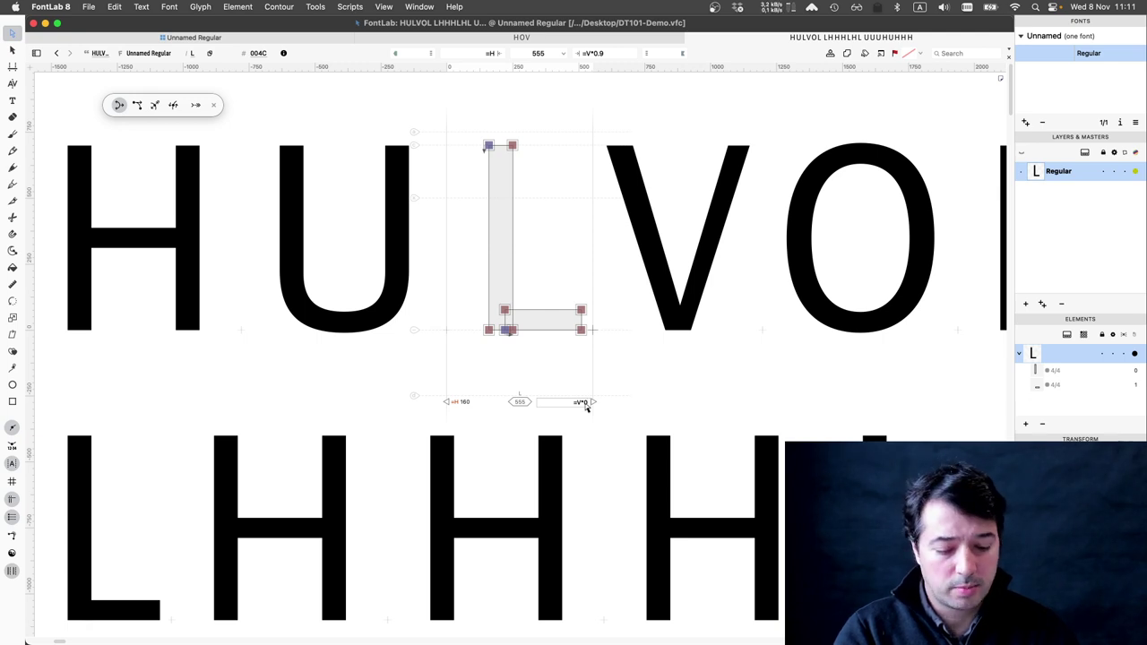
pyautogui.write('.8')
pyautogui.press('Return')
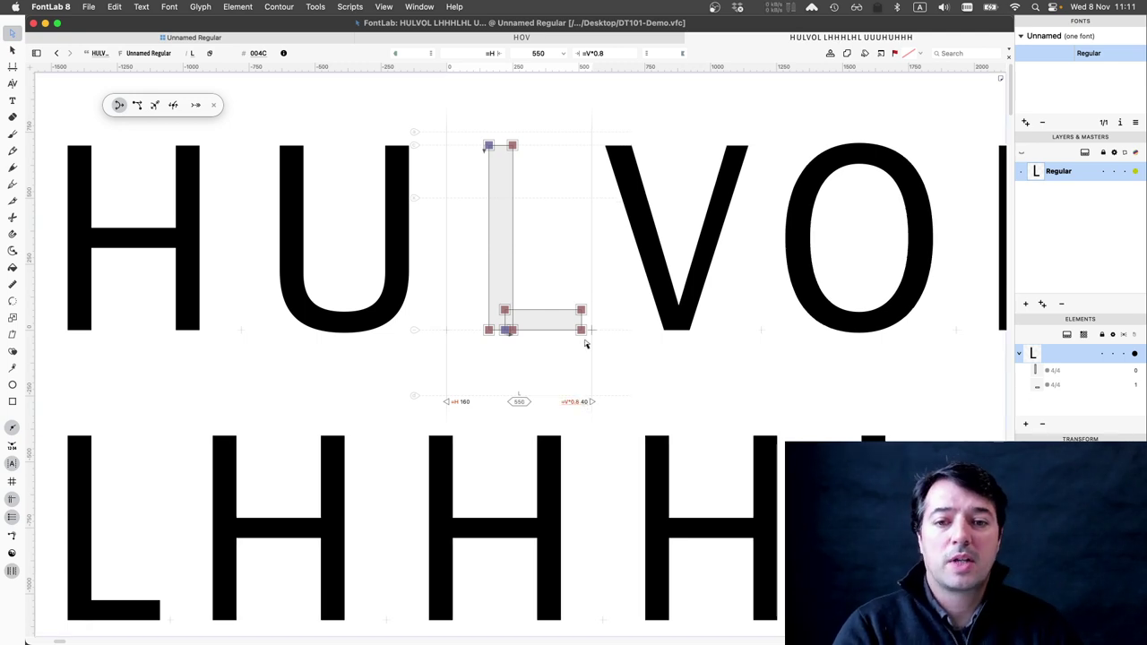
# Review the letter spacing across the three sample lines HULVOL, LHHHLHL and UUUHUHHH.
pyautogui.scroll(-4, 582, 346)
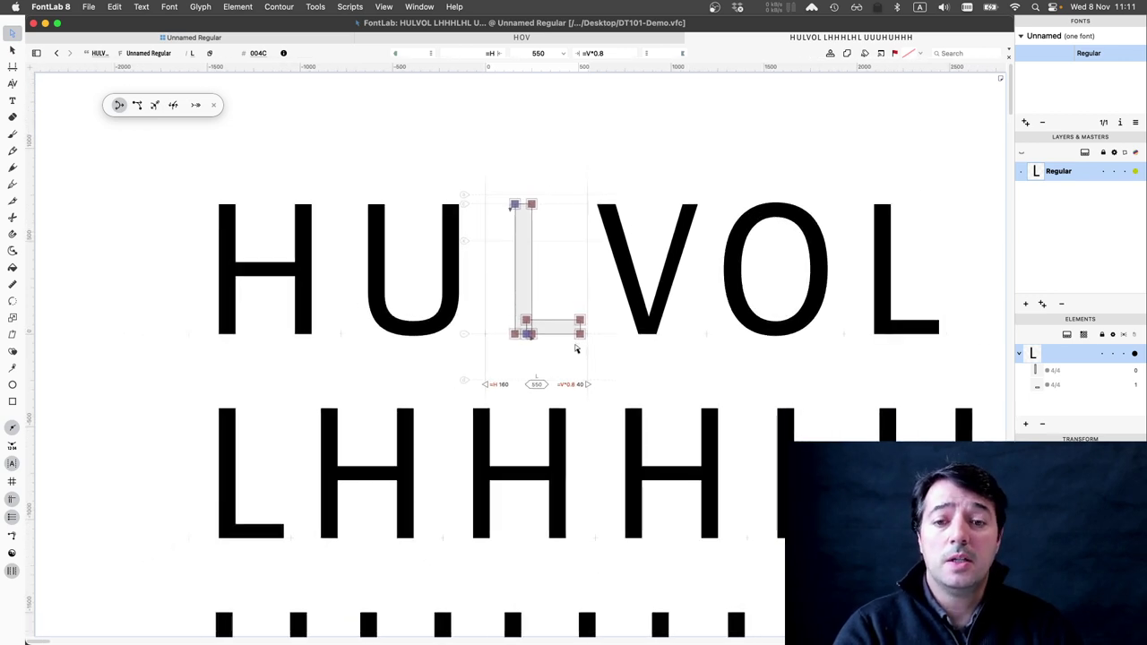
pyautogui.scroll(-5, 578, 348)
pyautogui.scroll(4, 576, 350)
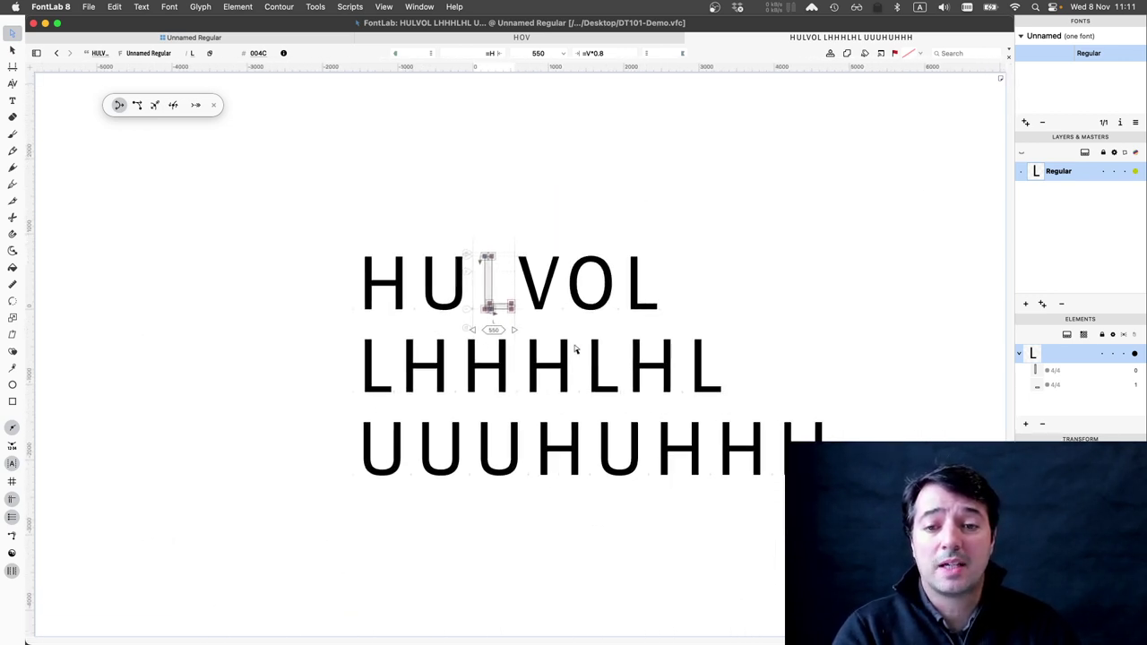
pyautogui.scroll(2, 576, 349)
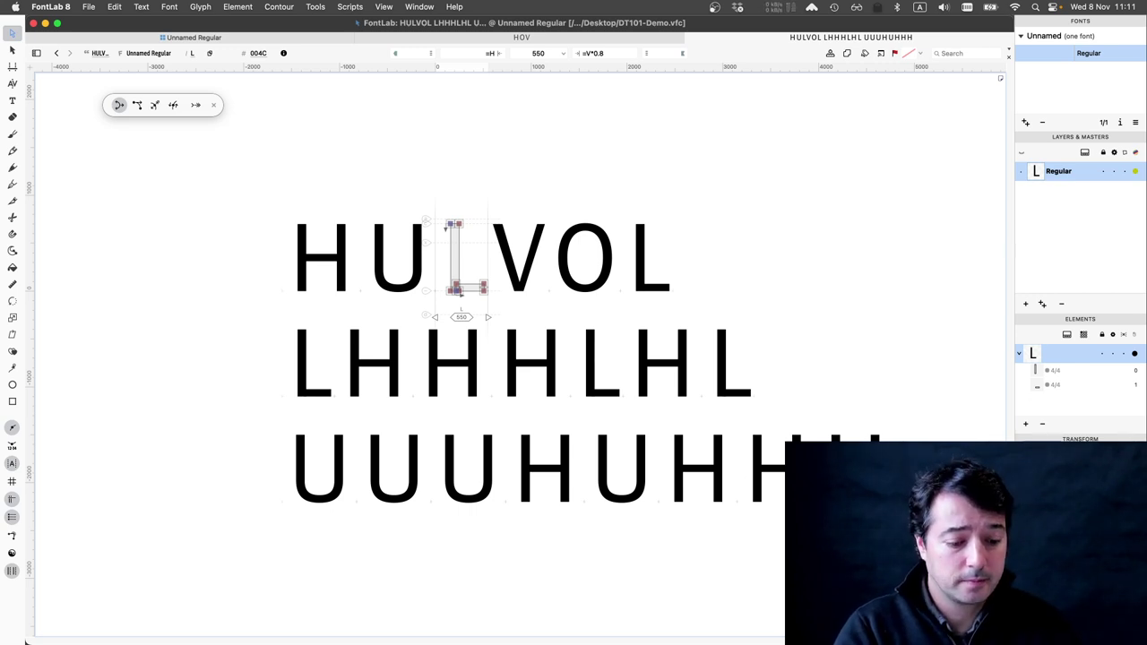
pyautogui.moveTo(26, 639)
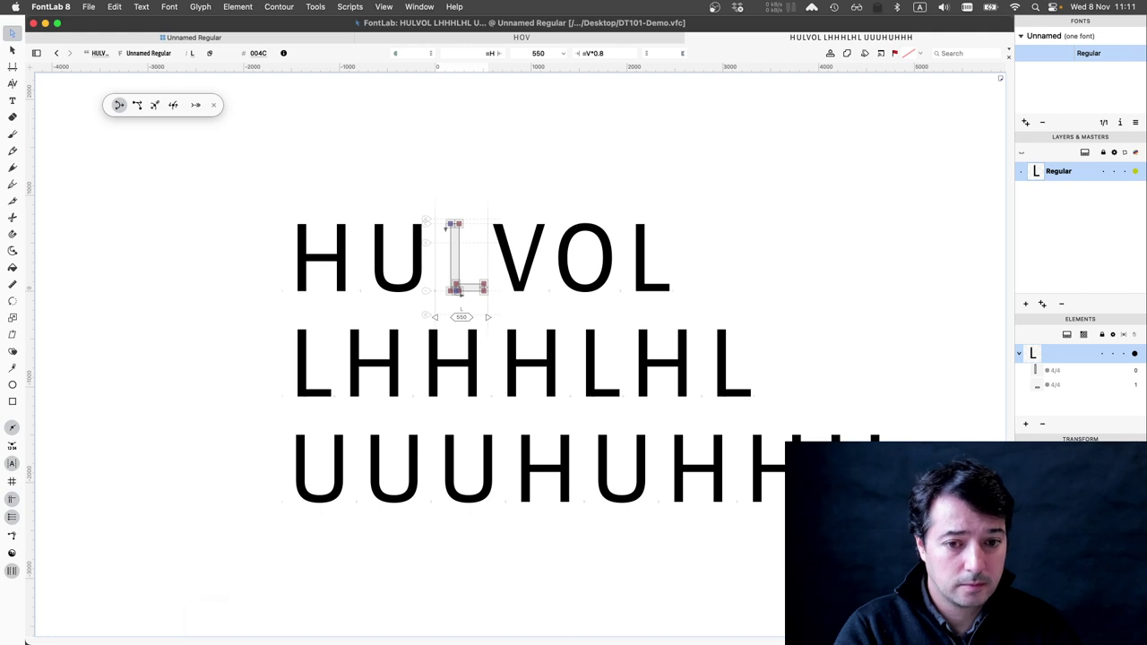